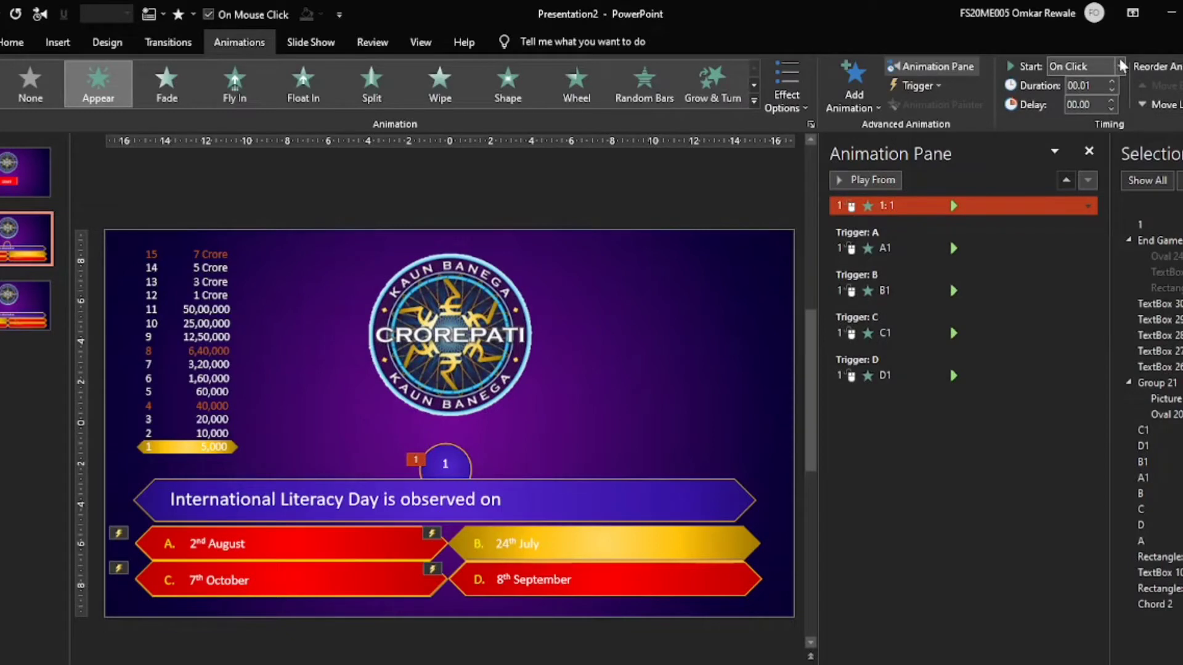
Step: Add a Disappear exit animation to the countdown number 1, starting With Previous with a delay of 01.00
click(855, 86)
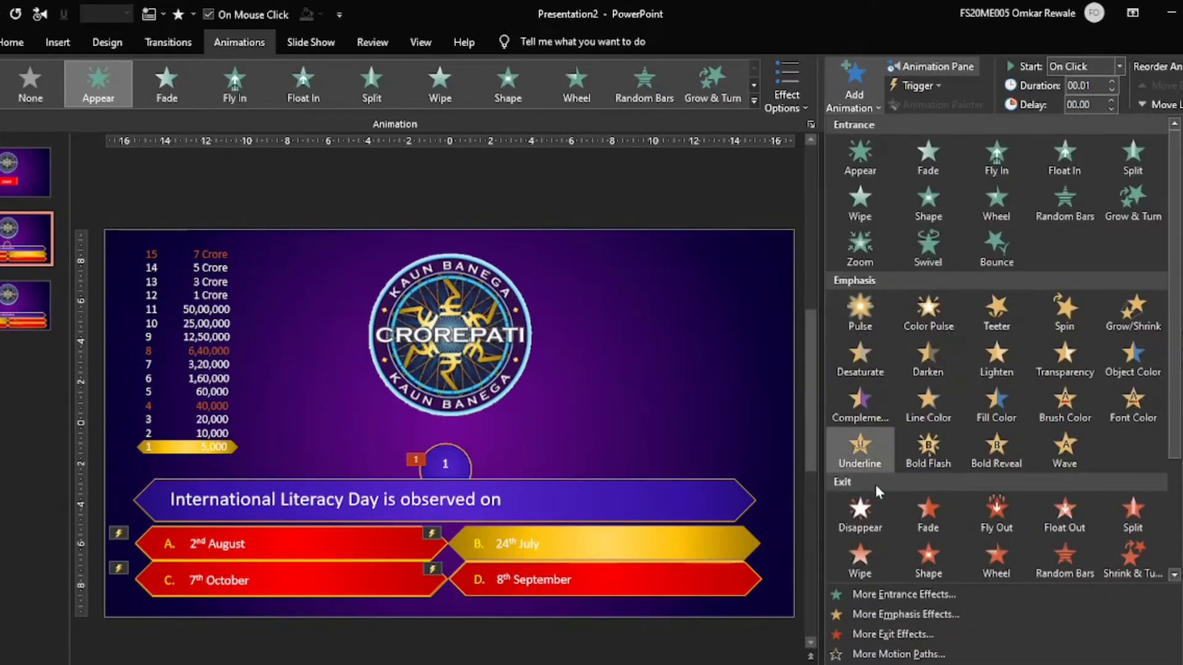
click(861, 516)
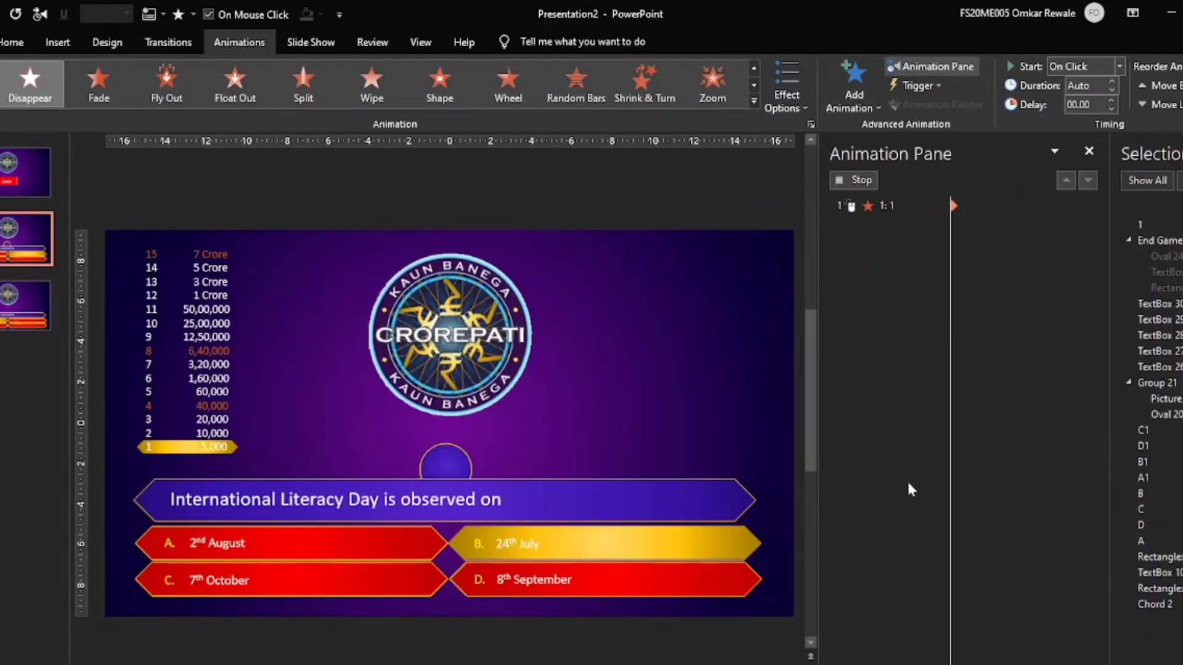
click(1119, 67)
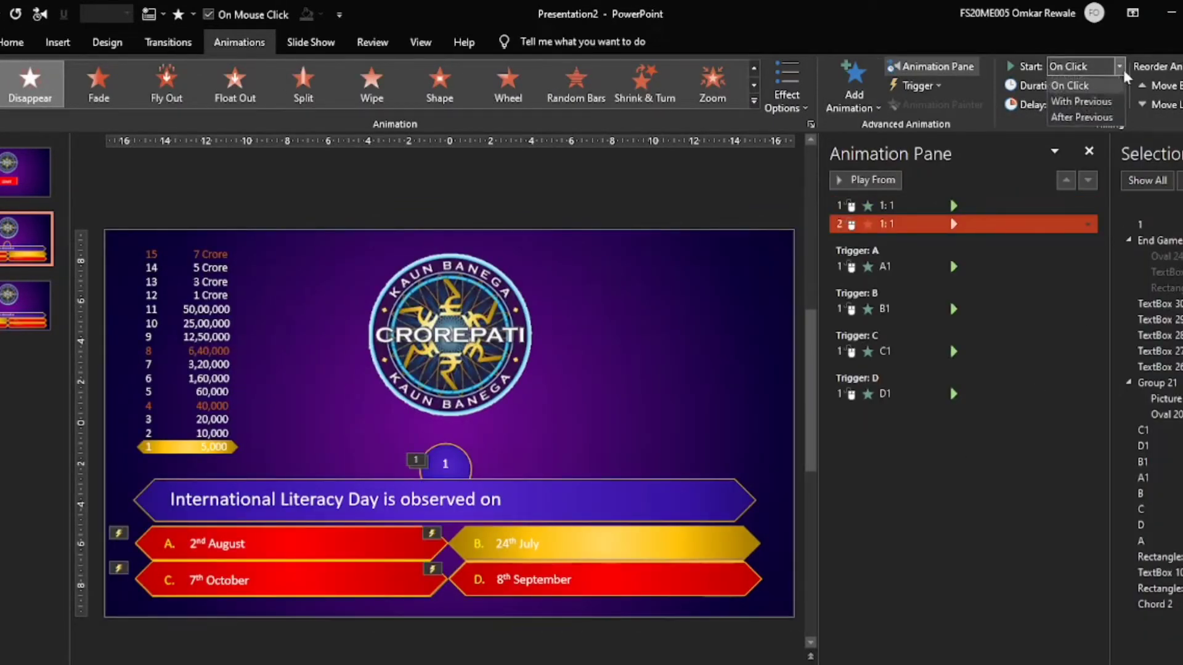
click(1106, 104)
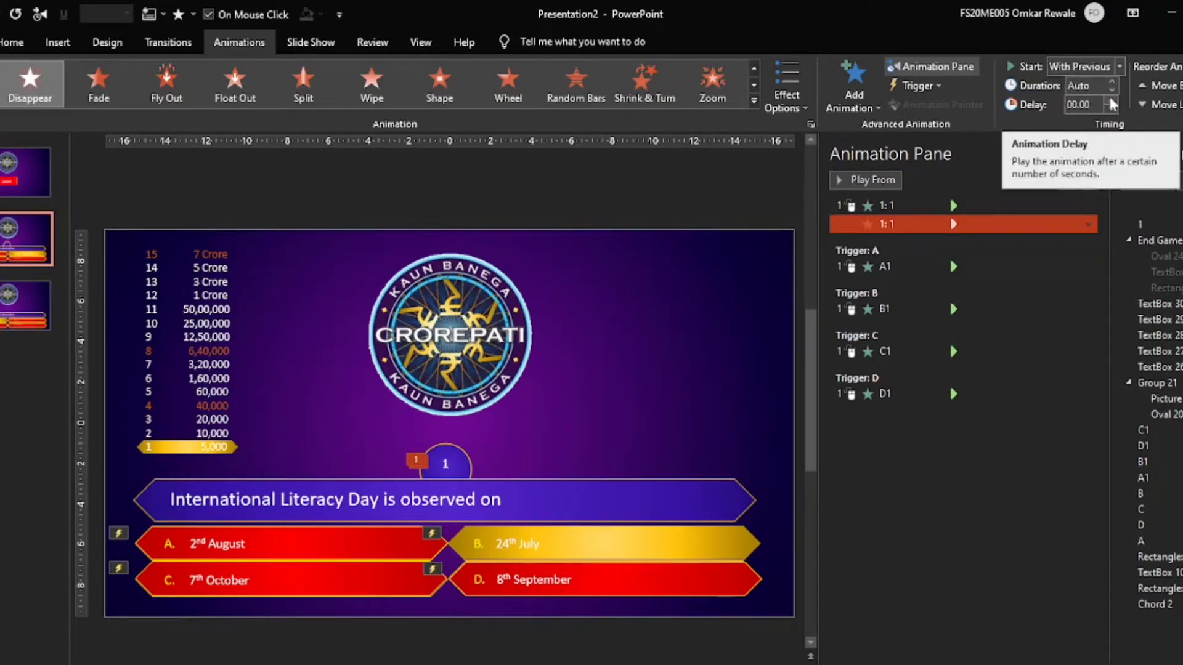
click(1112, 101)
click(1112, 101)
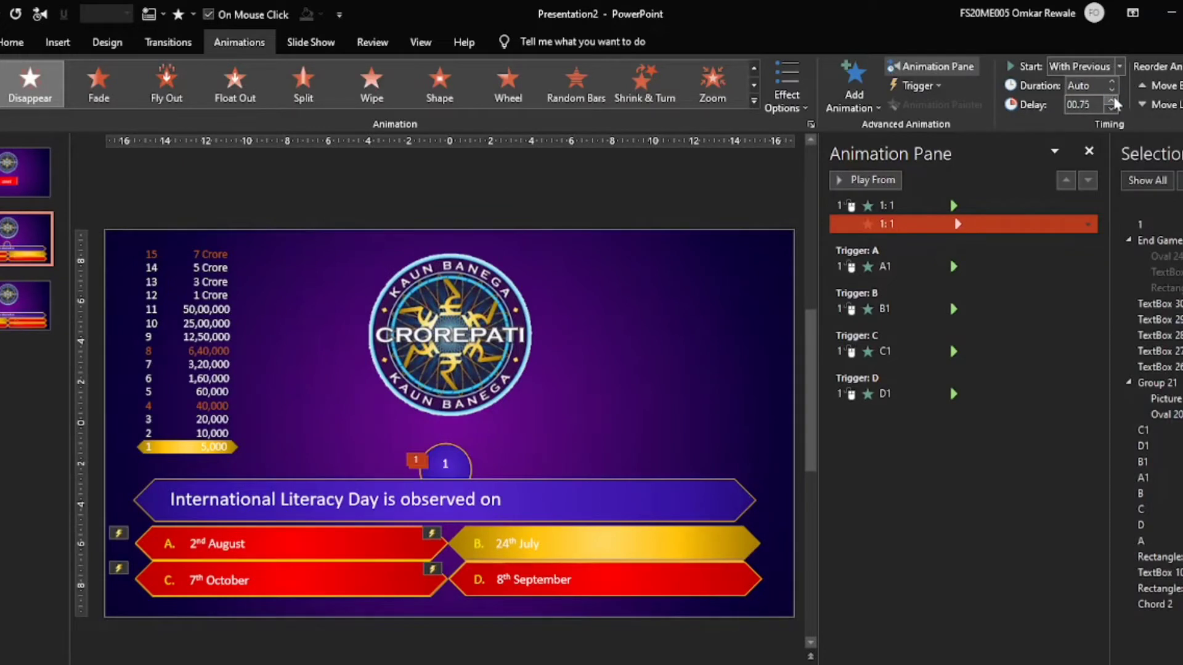
click(1113, 101)
click(1112, 101)
click(922, 204)
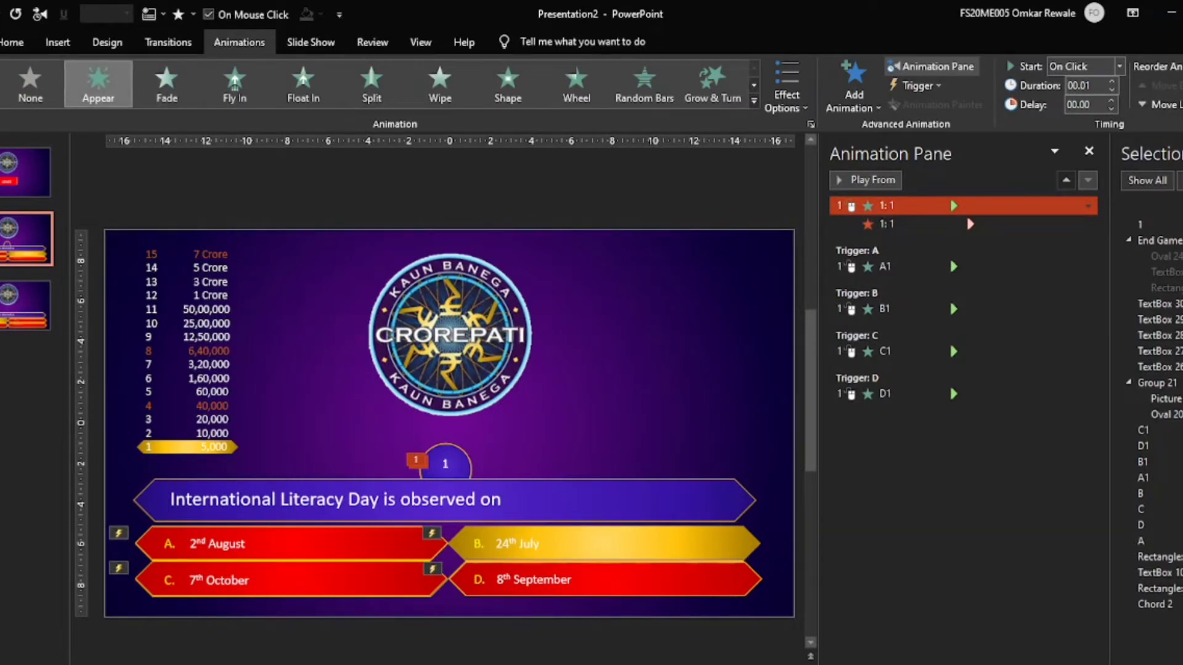
click(862, 93)
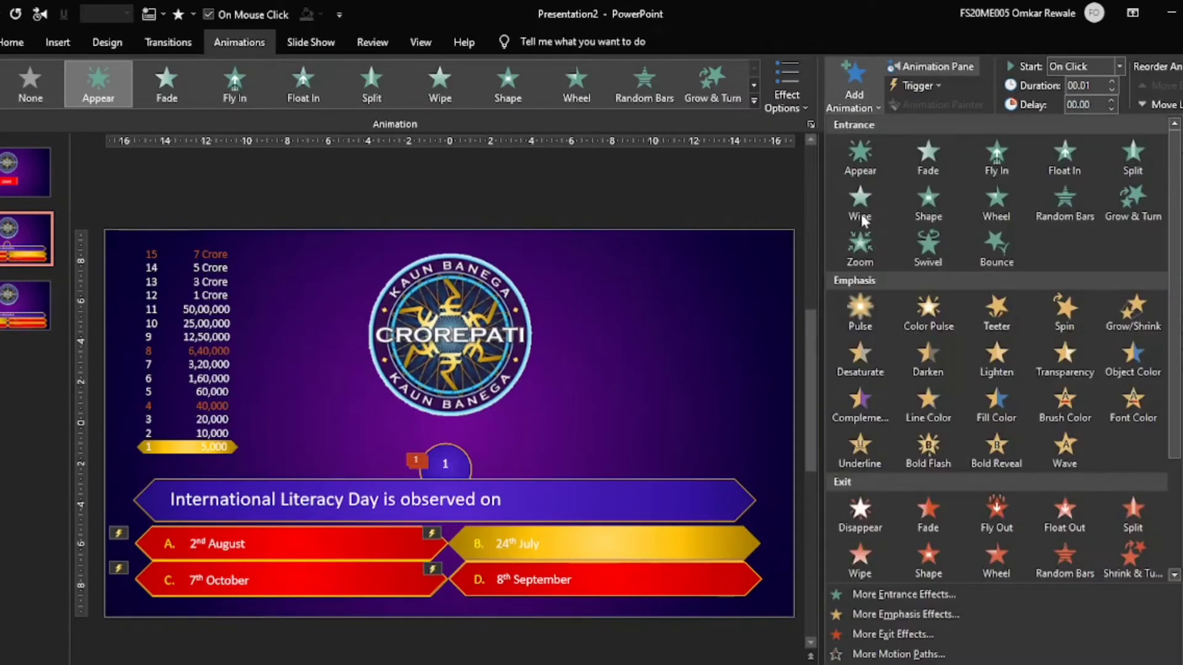
click(869, 519)
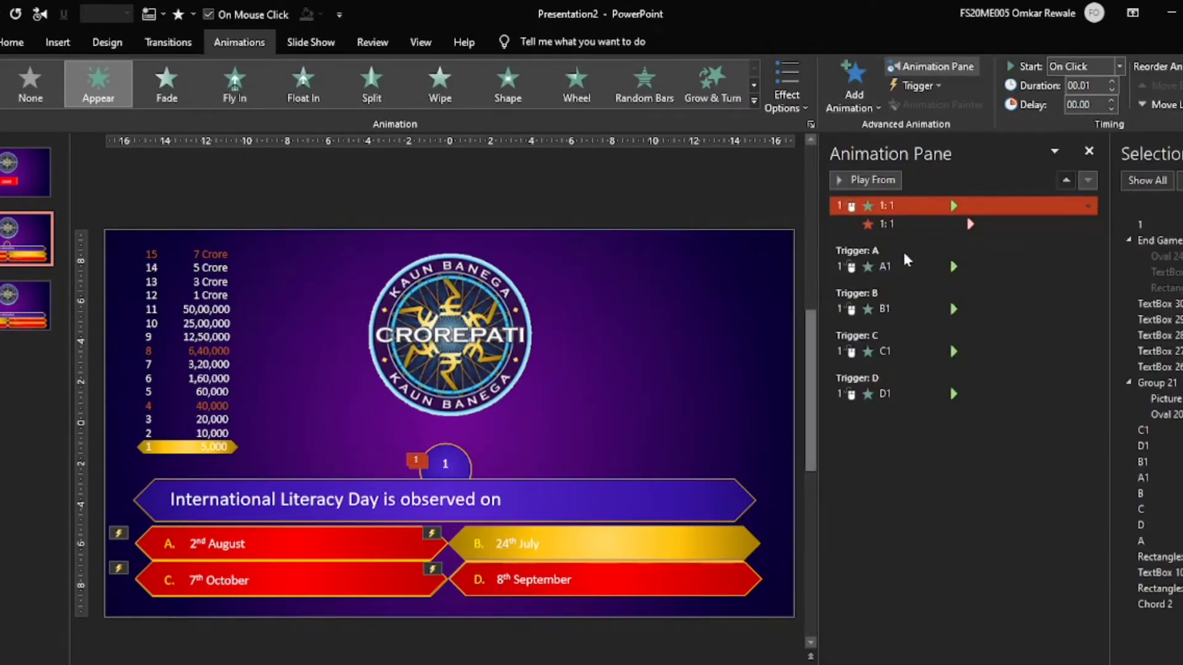
click(910, 223)
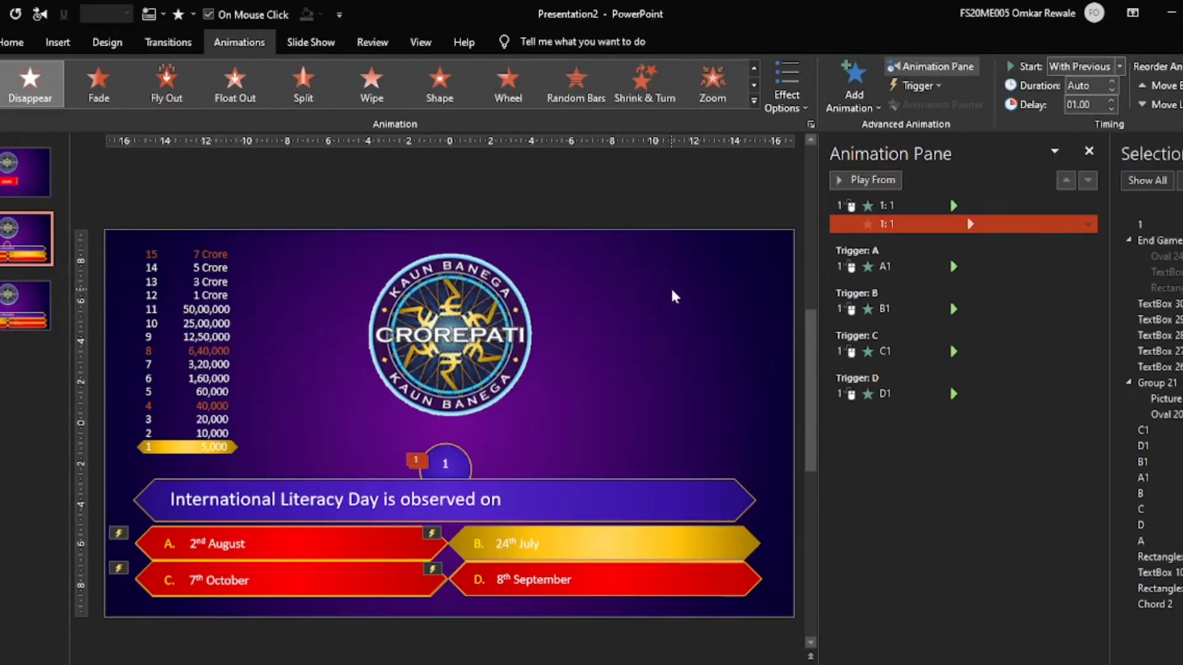
click(764, 257)
Step: Duplicate the animated countdown number 1 on the slide and rename the copy as 2
click(445, 463)
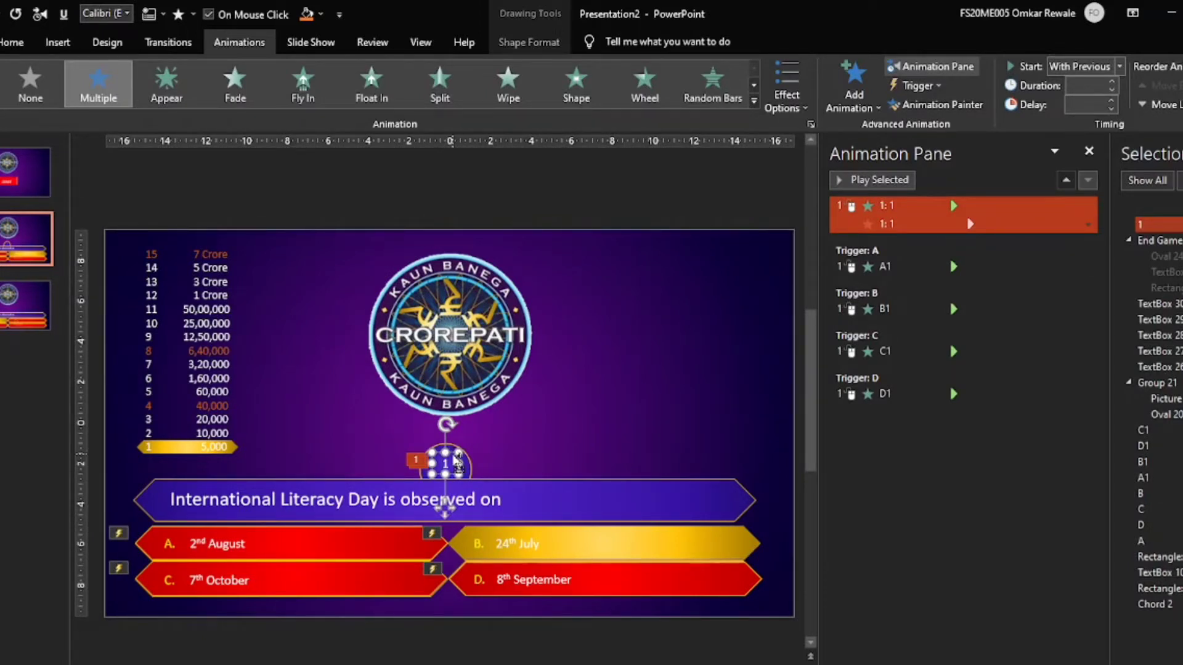
key(ctrl+d)
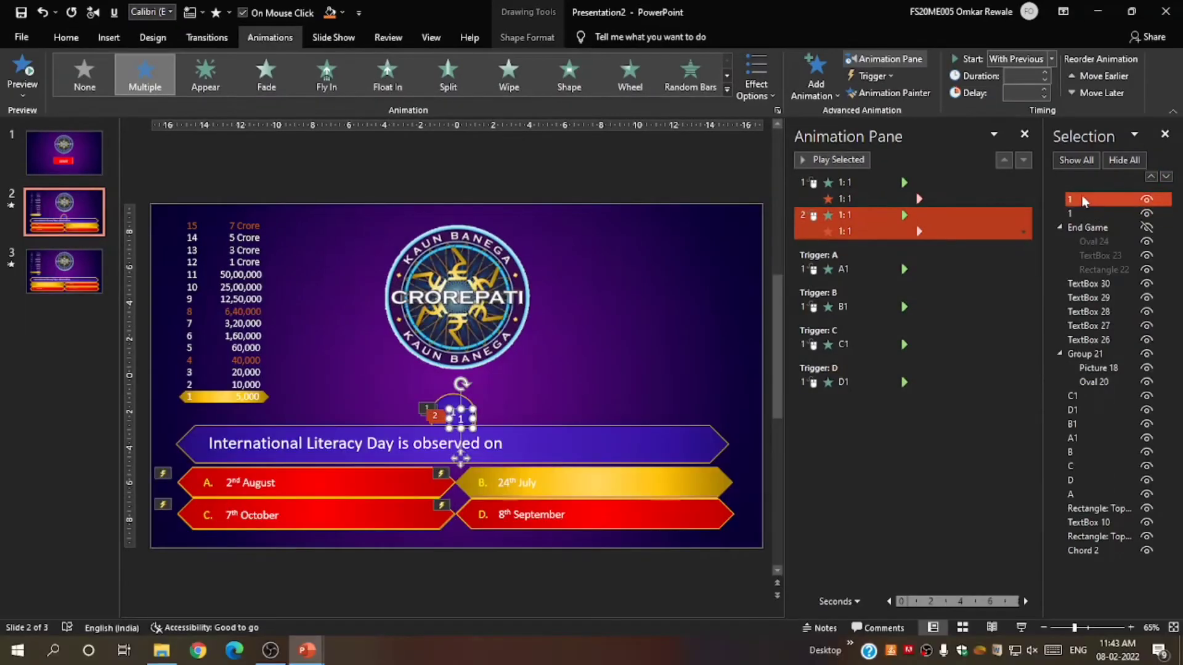
double_click(1169, 226)
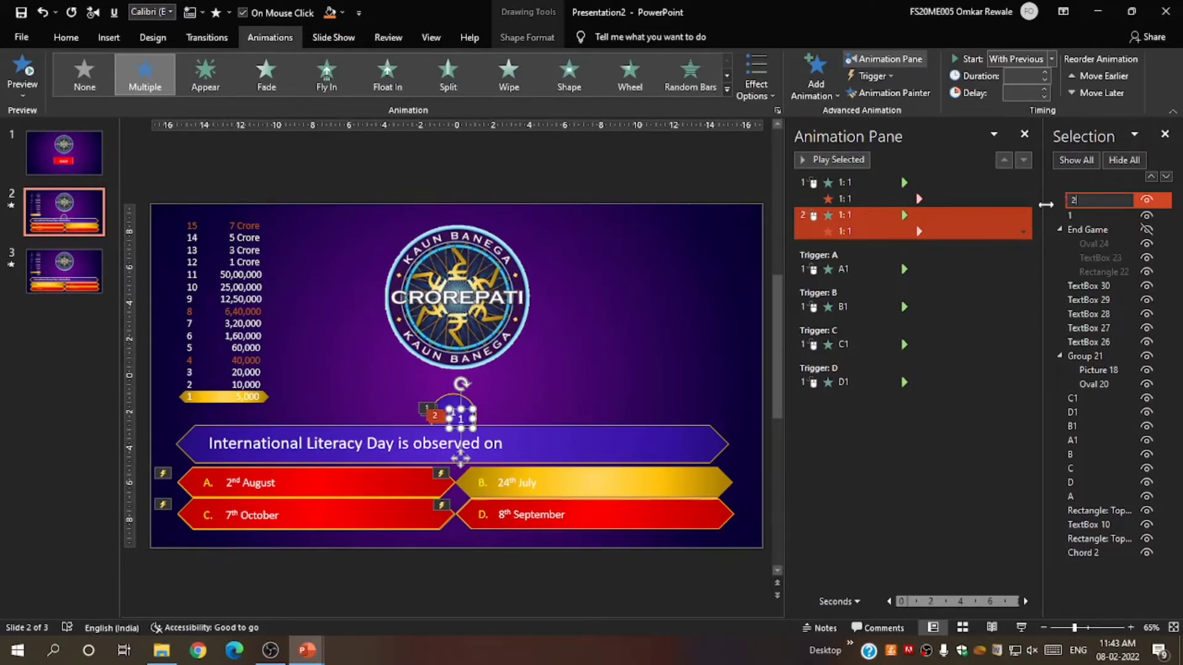
key(Return)
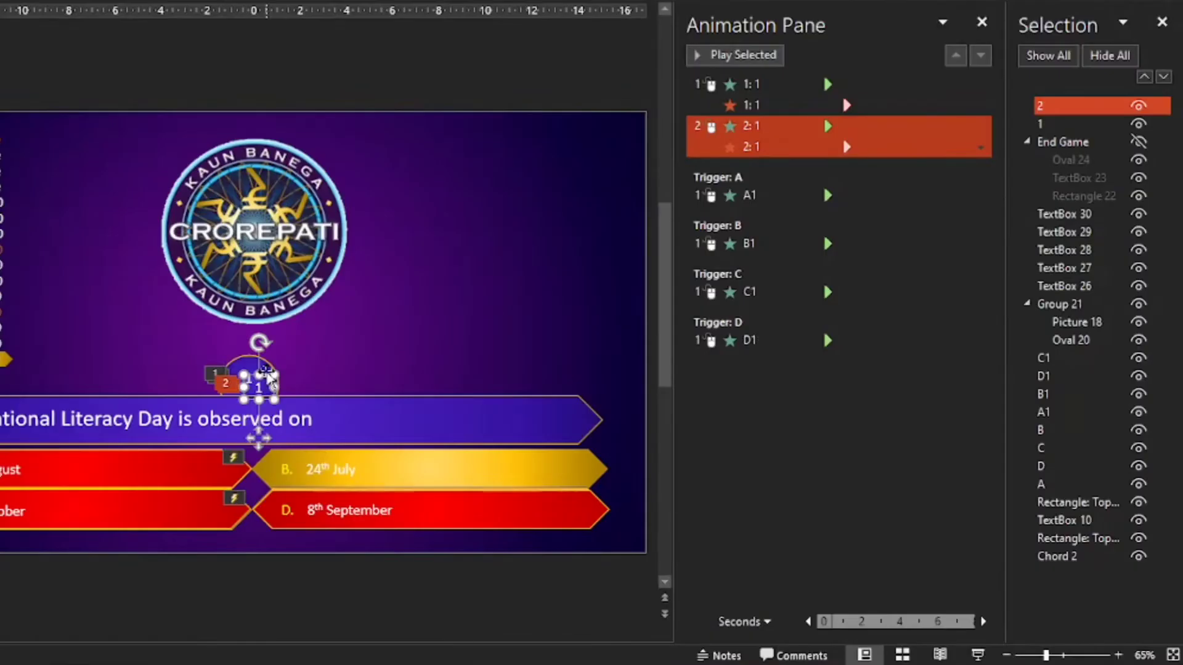
Step: Duplicate the countdown text box named 2 and rename the new copy as 3
key(ctrl+d)
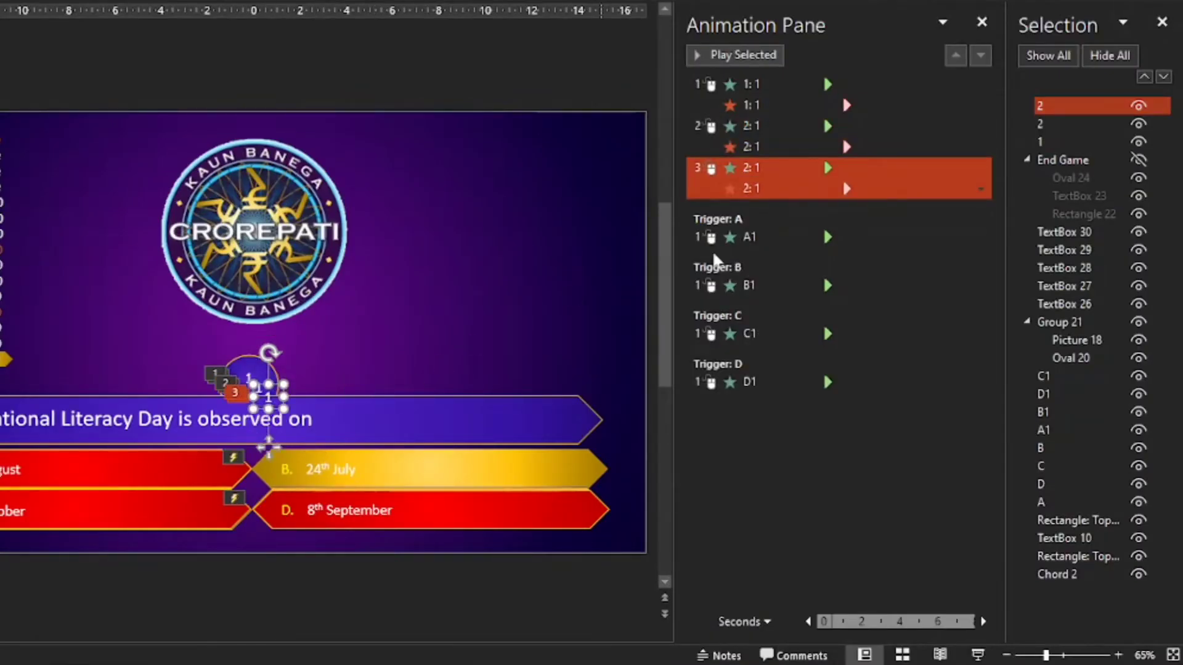
double_click(1052, 107)
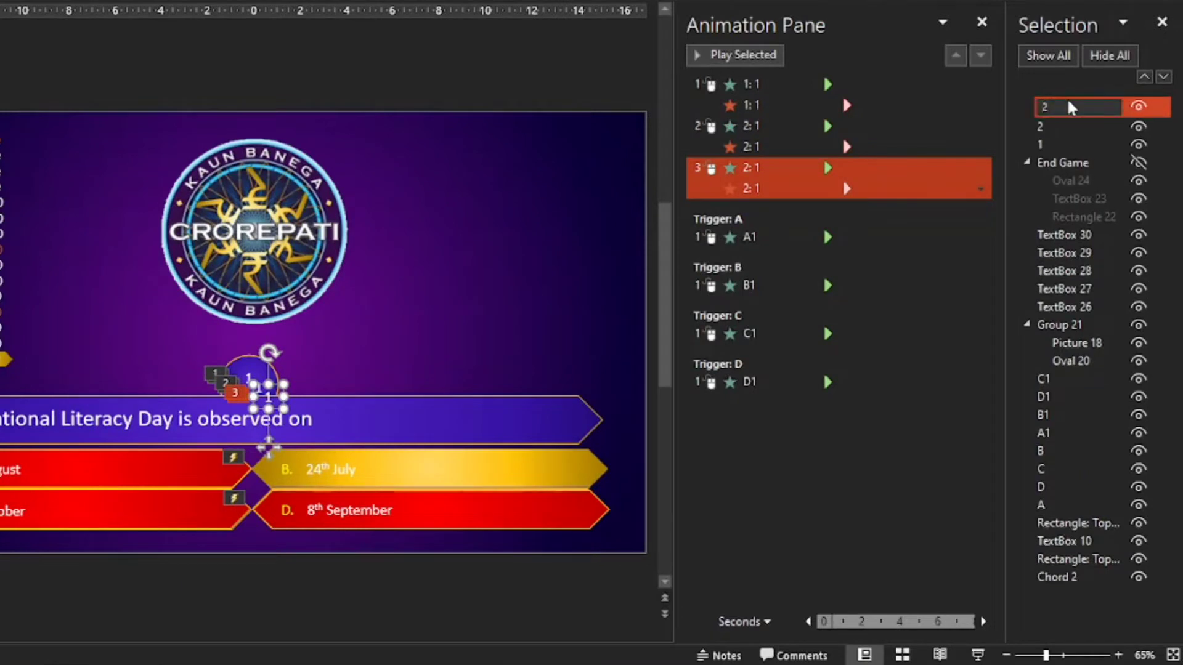
text(3)
key(Return)
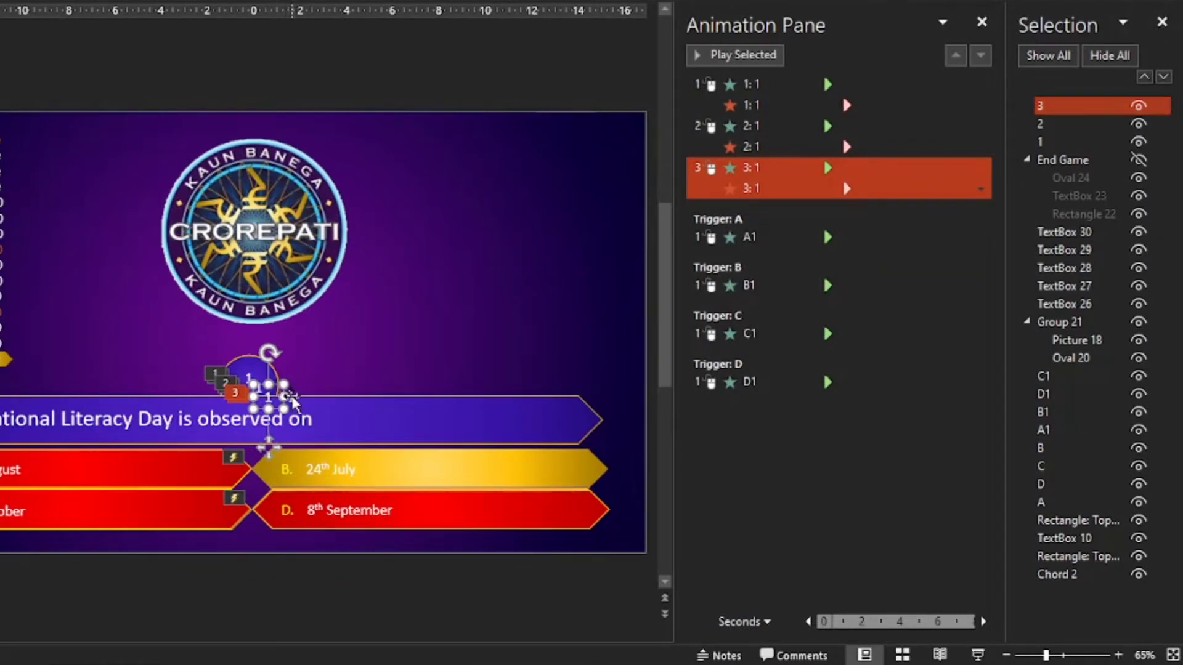
Step: Duplicate the countdown text box named 3 and rename the new copy as 4
key(ctrl+d)
double_click(1044, 106)
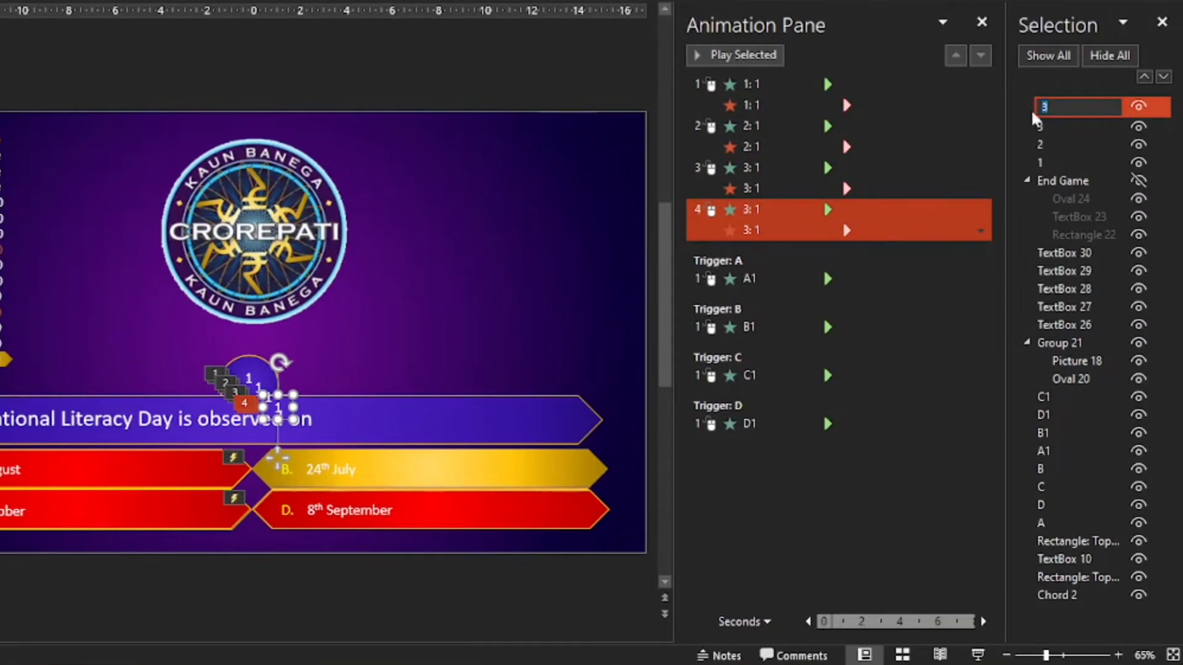
key(BackSpace)
key(Return)
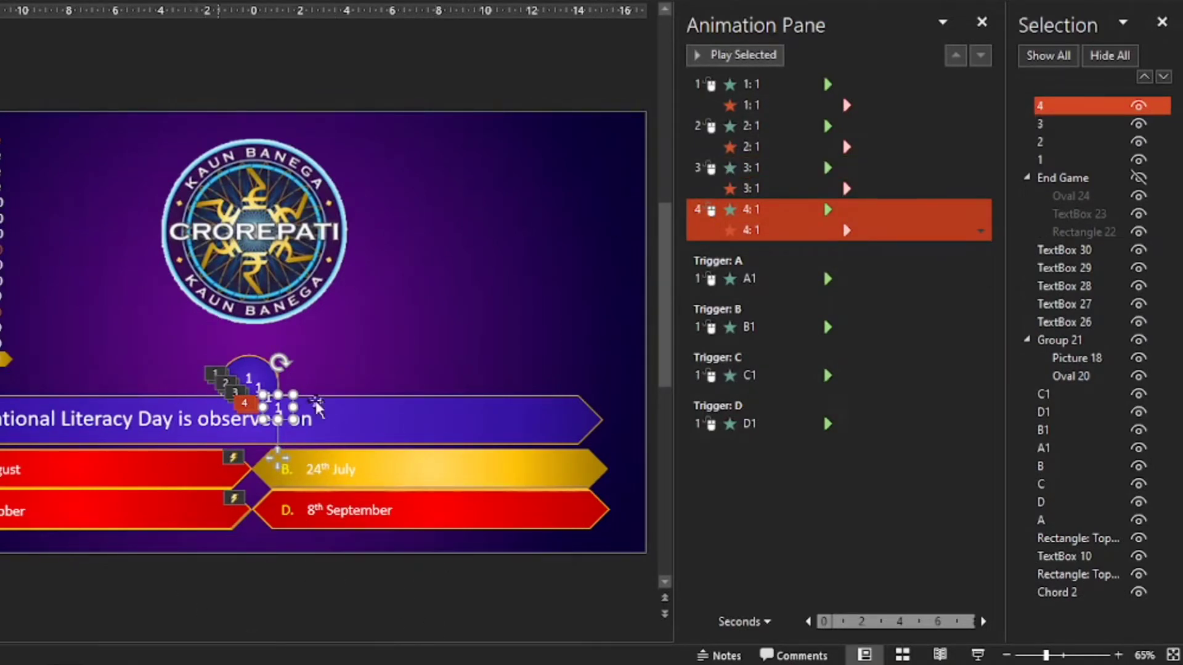
Step: Hide every object on the slide except the countdown text boxes 4, 3, 2 and 1
click(1094, 57)
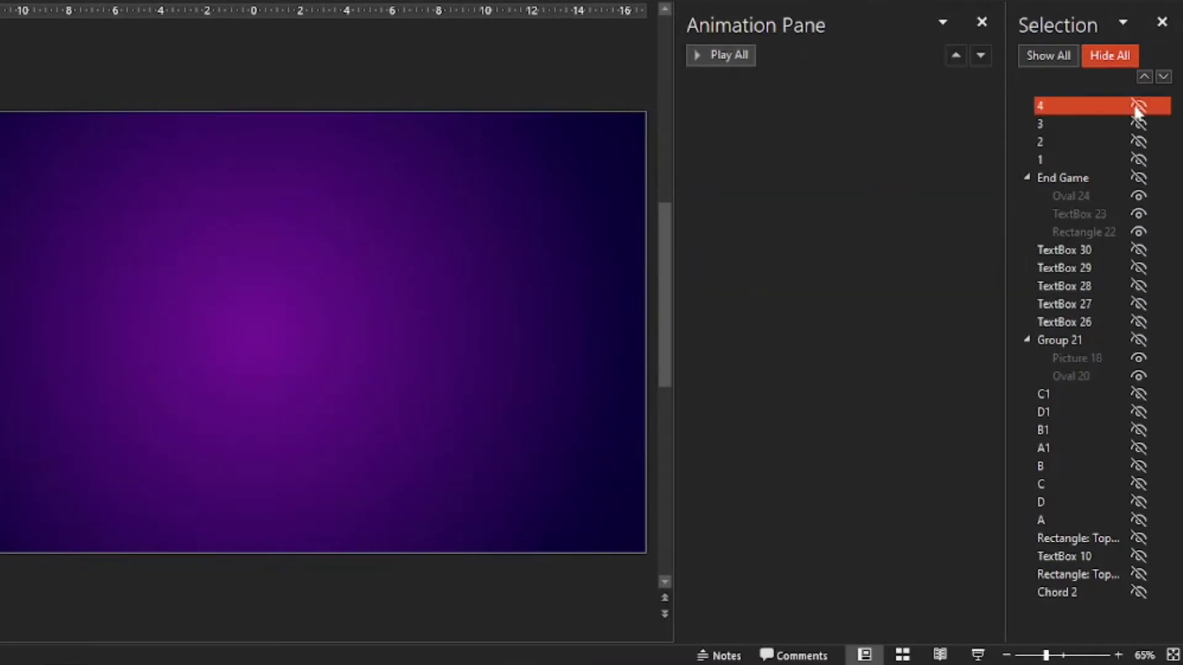
click(1139, 107)
click(1139, 125)
click(1139, 142)
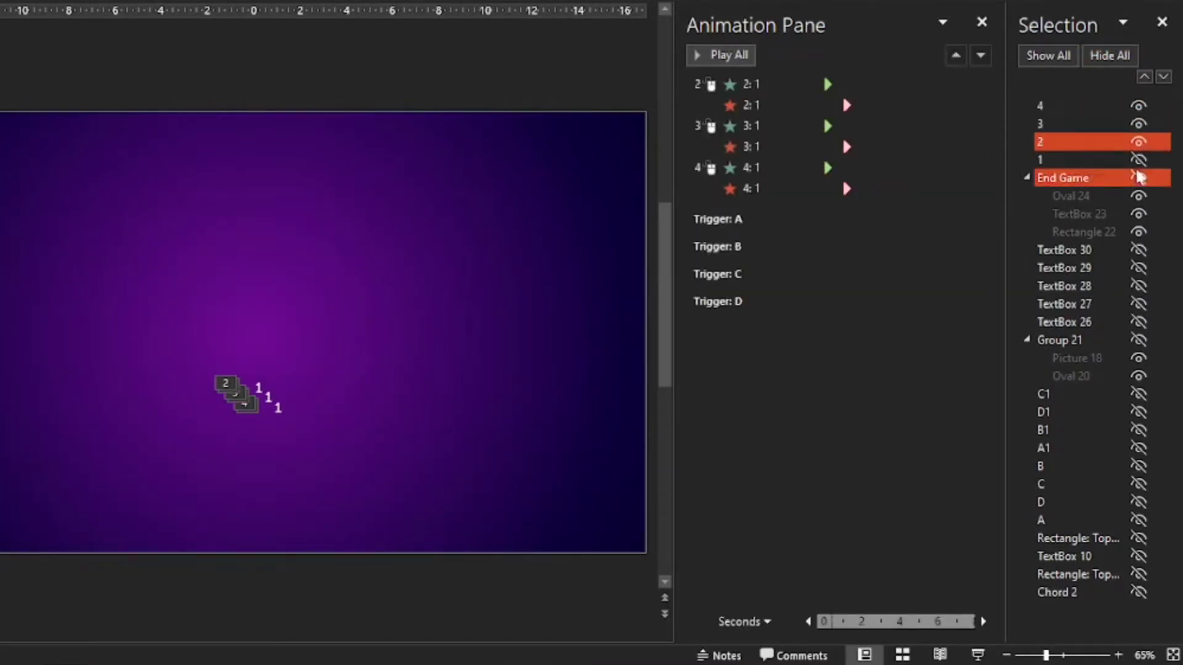
click(1139, 160)
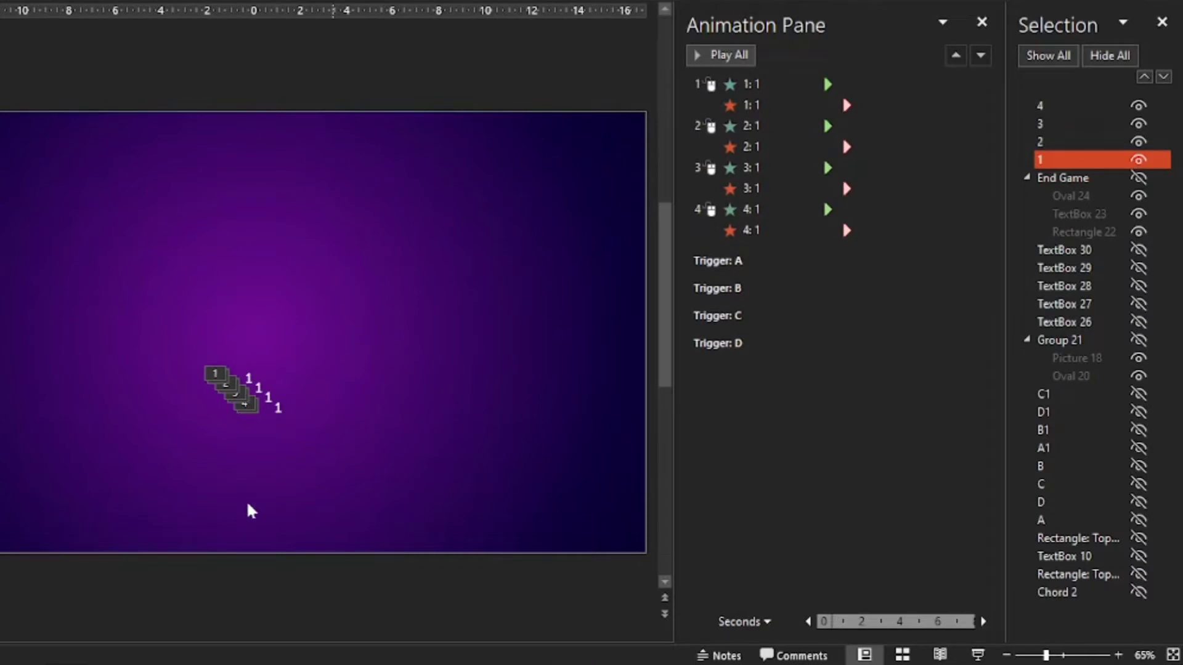
Step: Change the displayed number in the countdown text box named 2 to 2
click(260, 389)
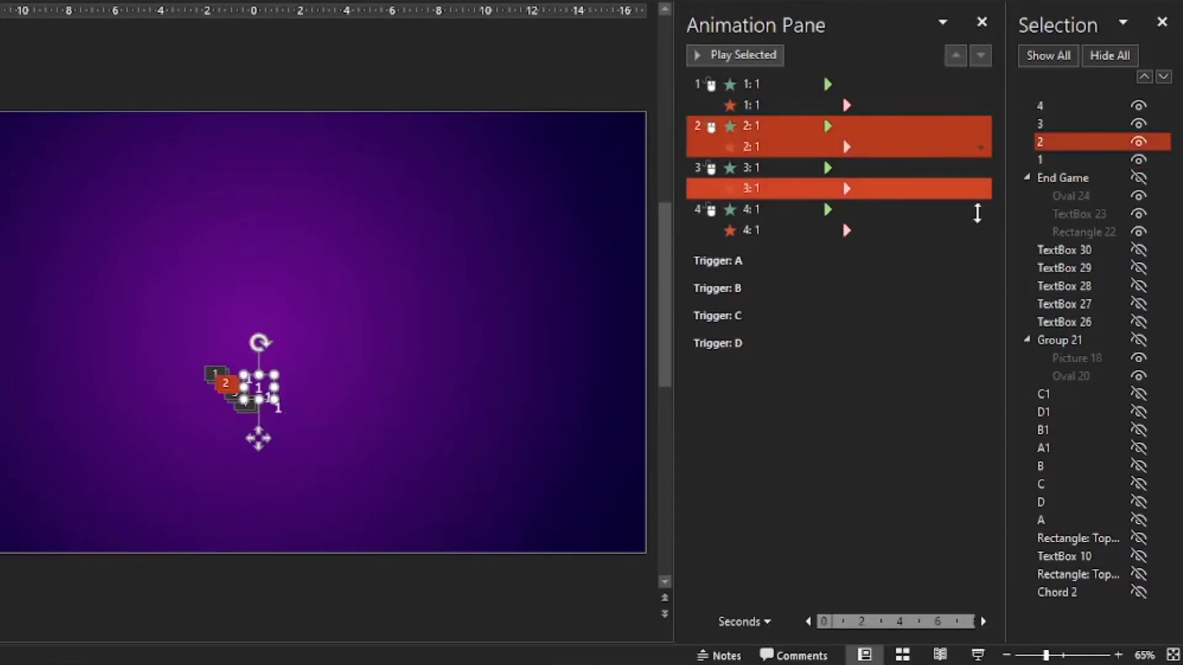
text(2)
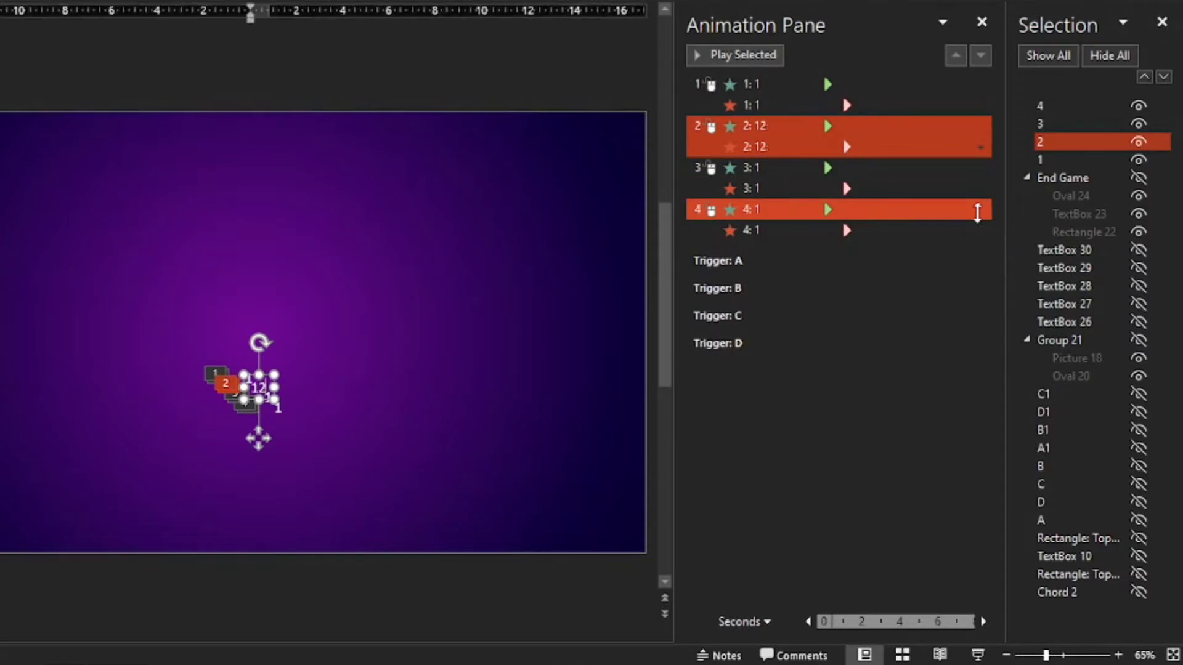
key(Left)
key(BackSpace)
Step: Change the displayed number in the countdown text box named 3 to 3
scroll(319, 387, up, 8)
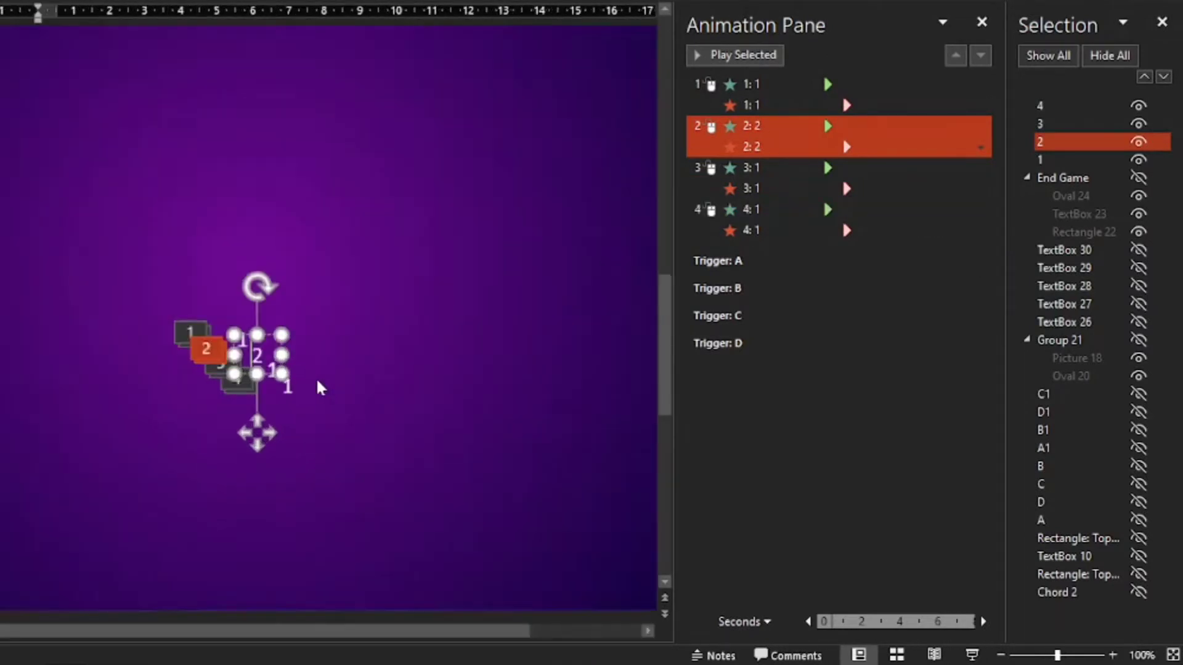
scroll(318, 387, up, 3)
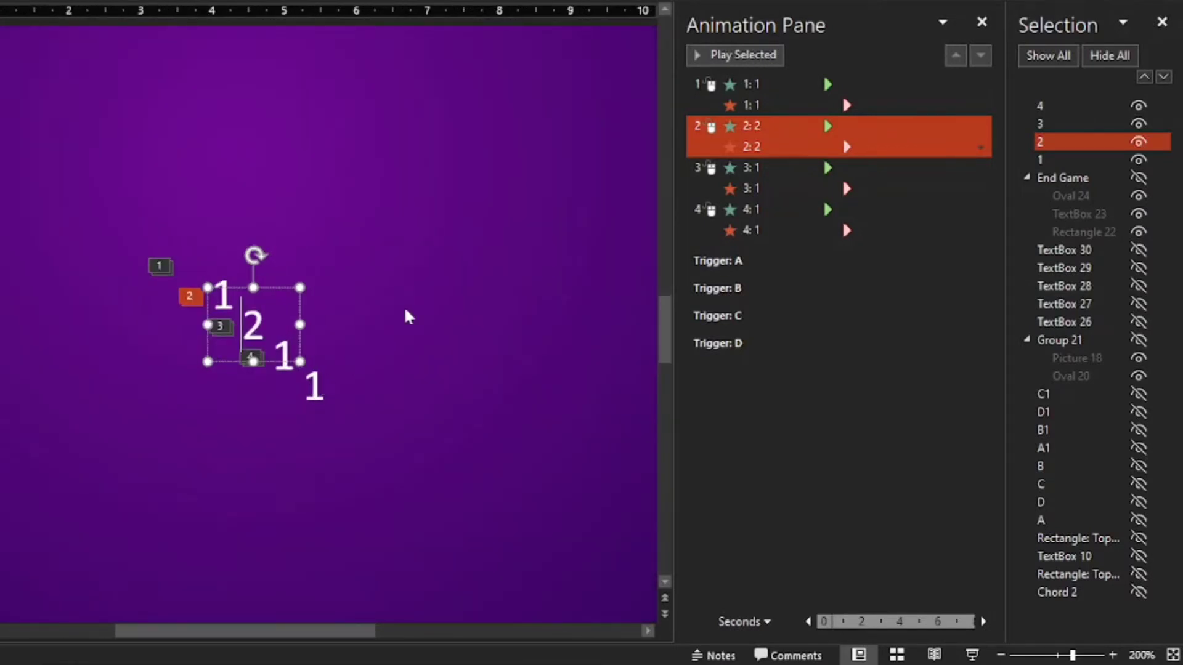
click(425, 297)
click(276, 366)
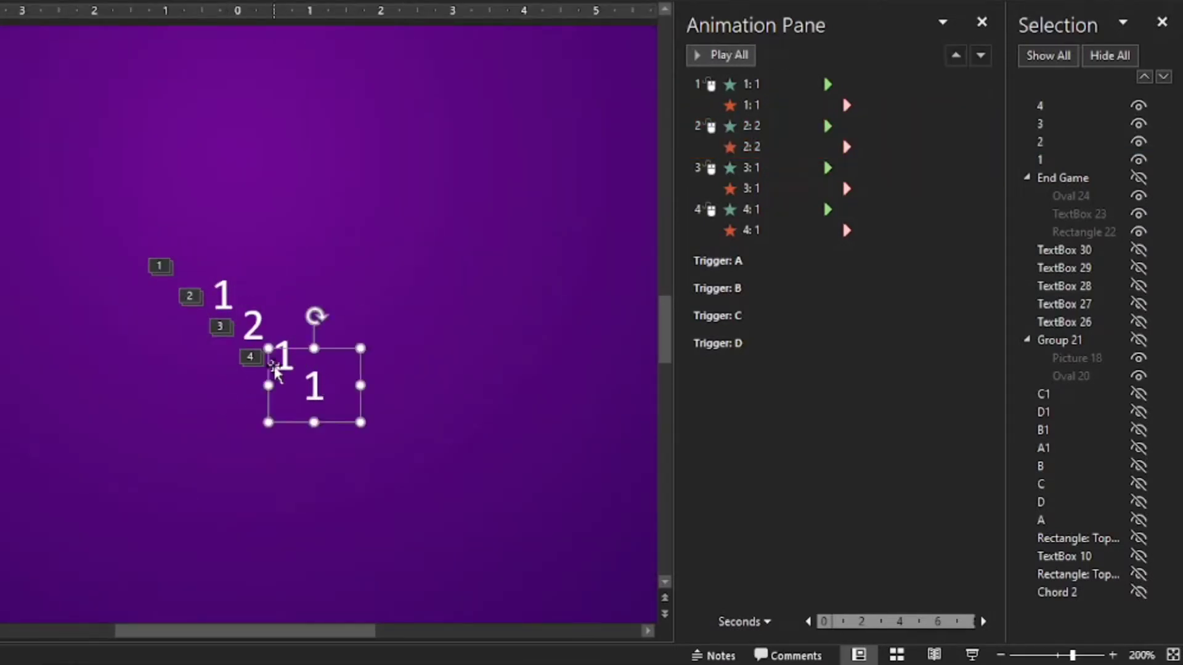
click(1076, 124)
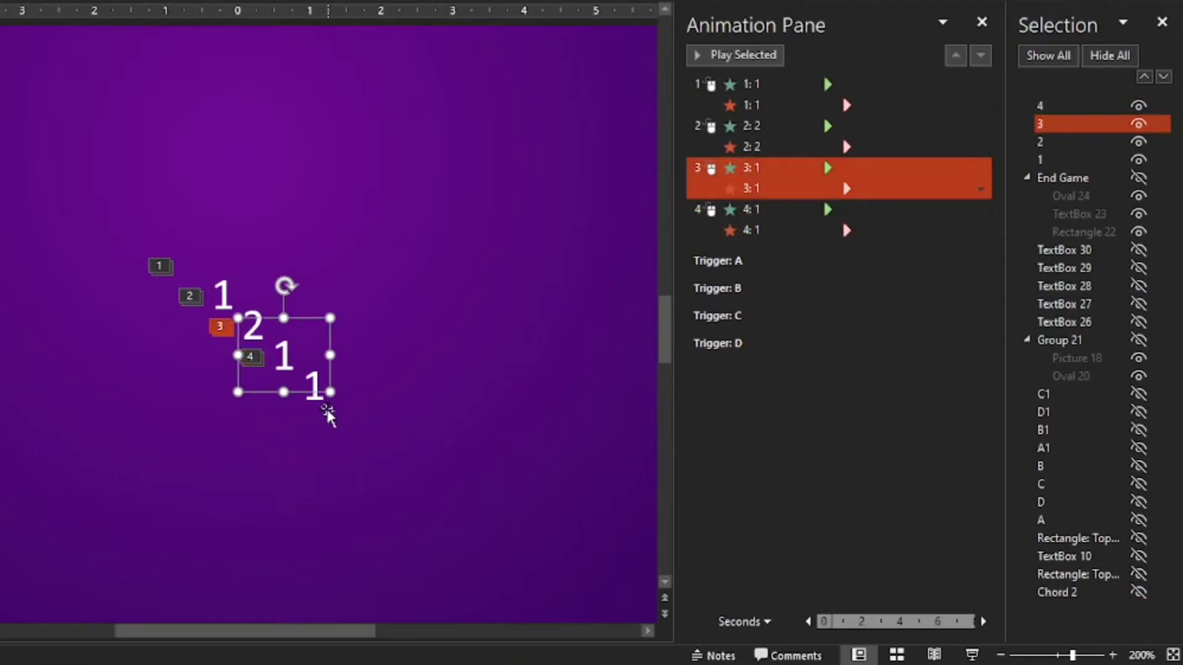
text(3)
key(Left)
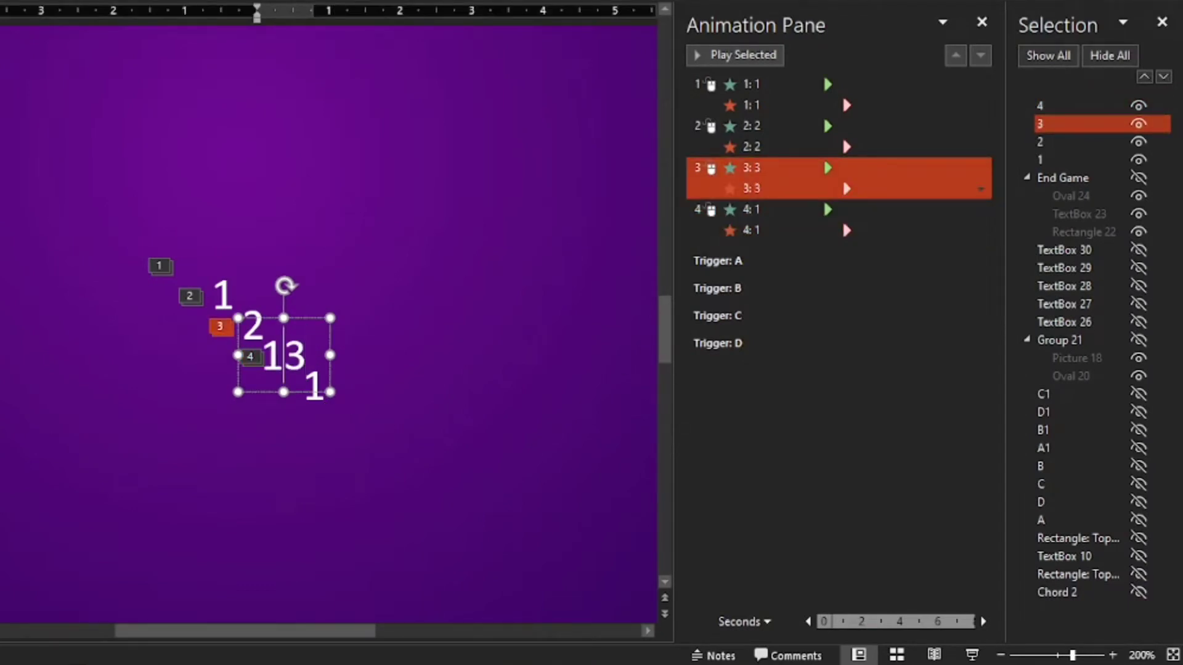
key(BackSpace)
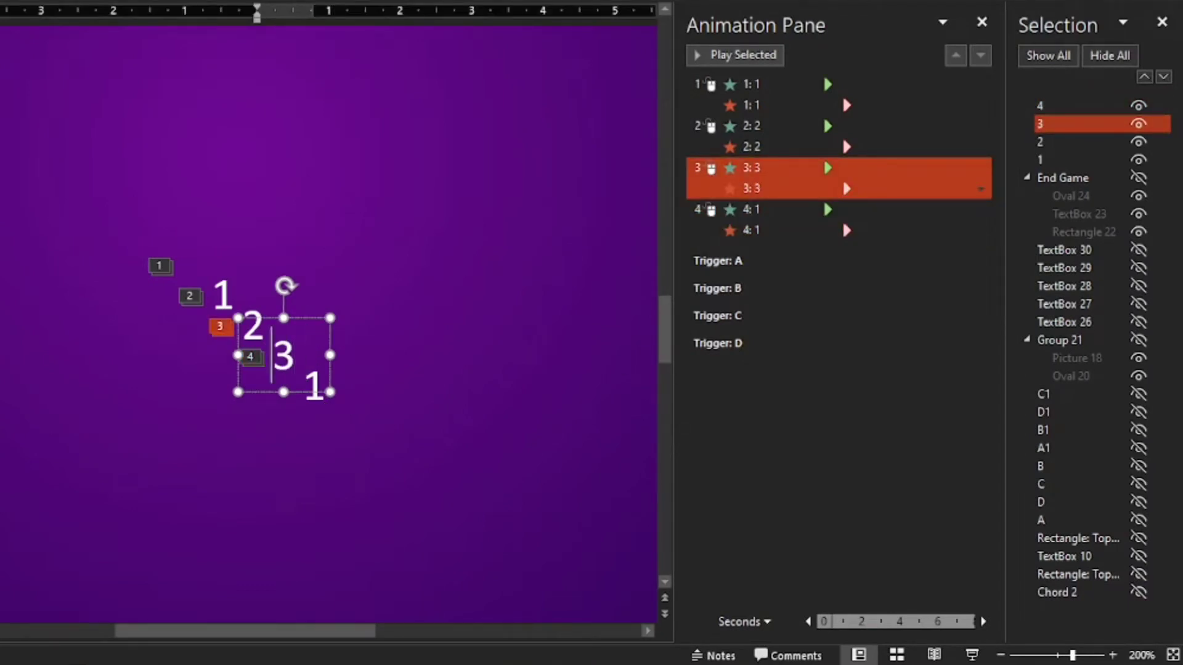
Step: Change the displayed number in the countdown text box named 4 to 4
click(1103, 105)
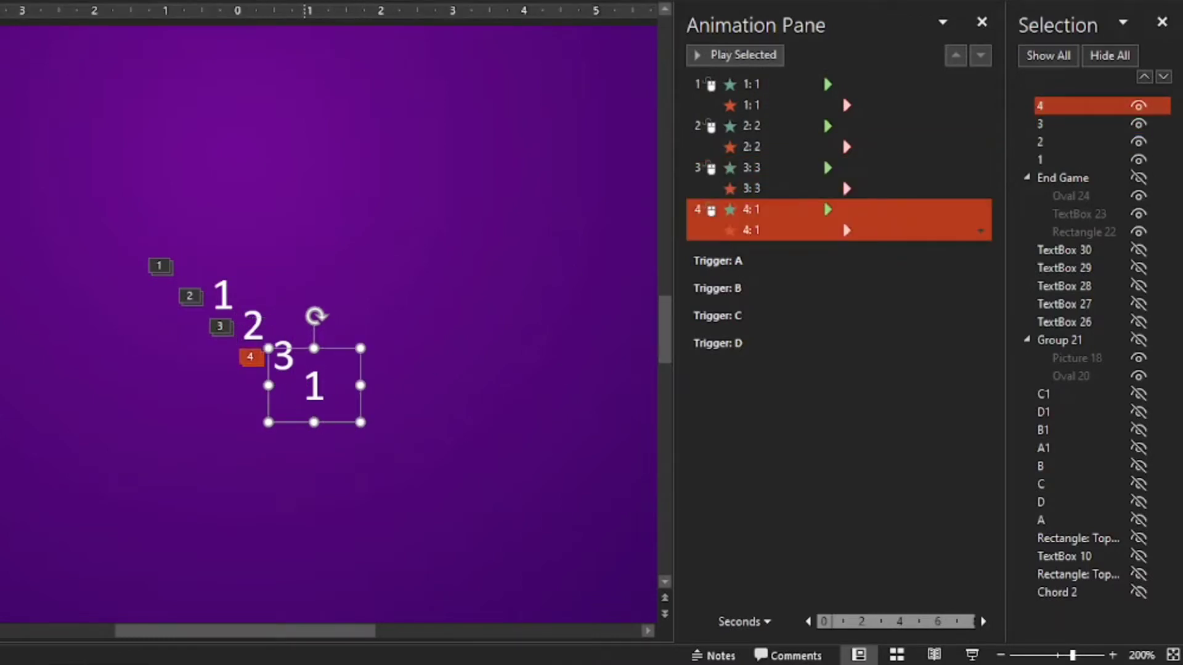
click(331, 400)
text(4)
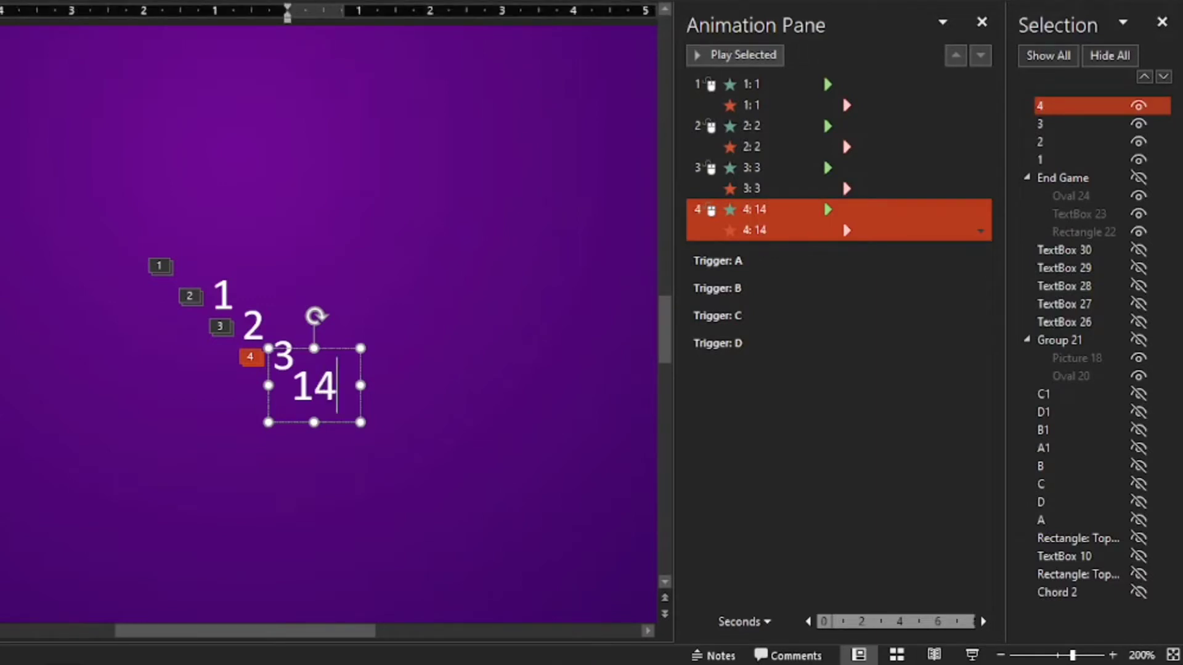
key(Left)
key(BackSpace)
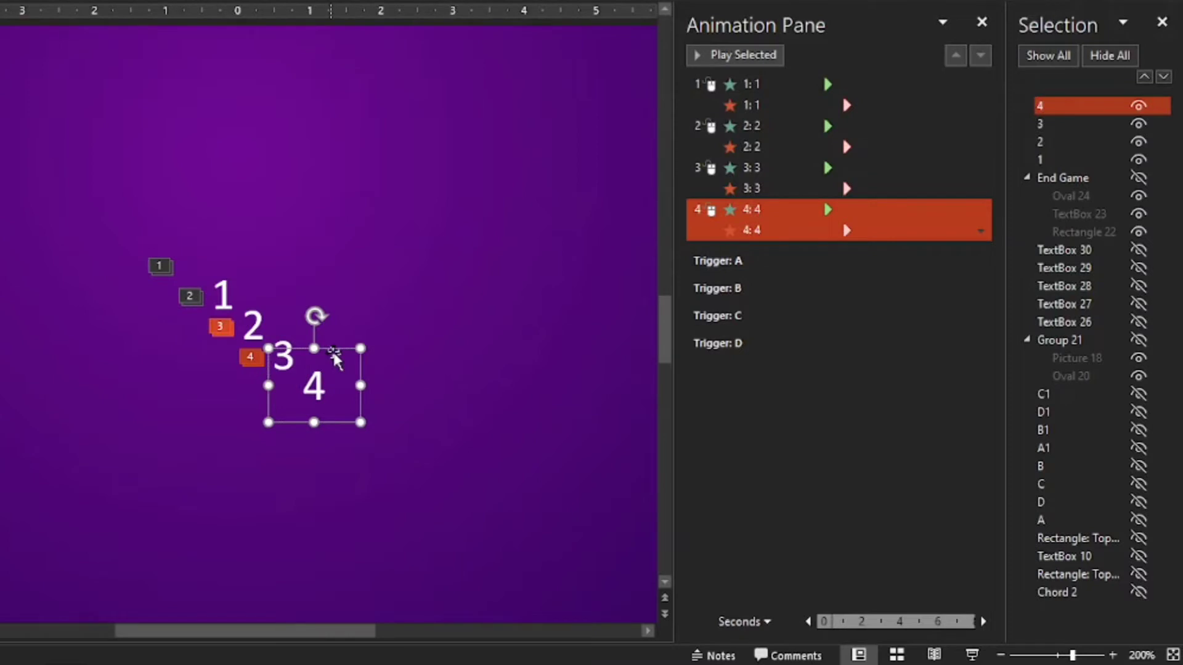
Step: Duplicate the countdown text box named 4 and rename the new copy as 5
key(ctrl+d)
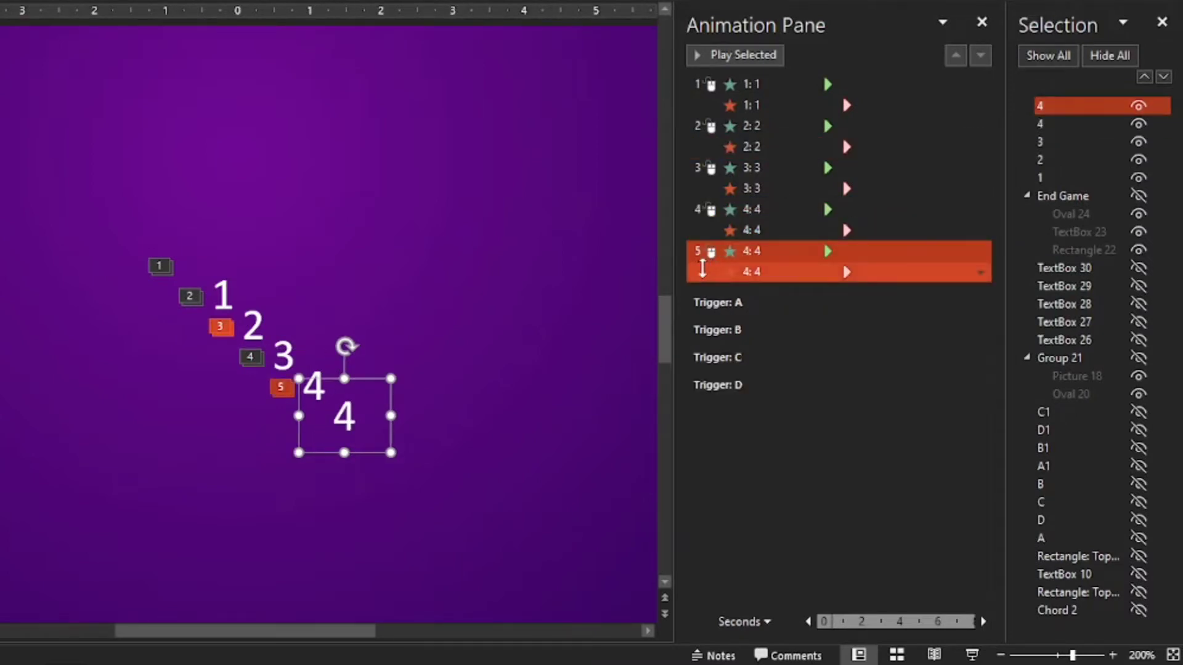
click(1050, 108)
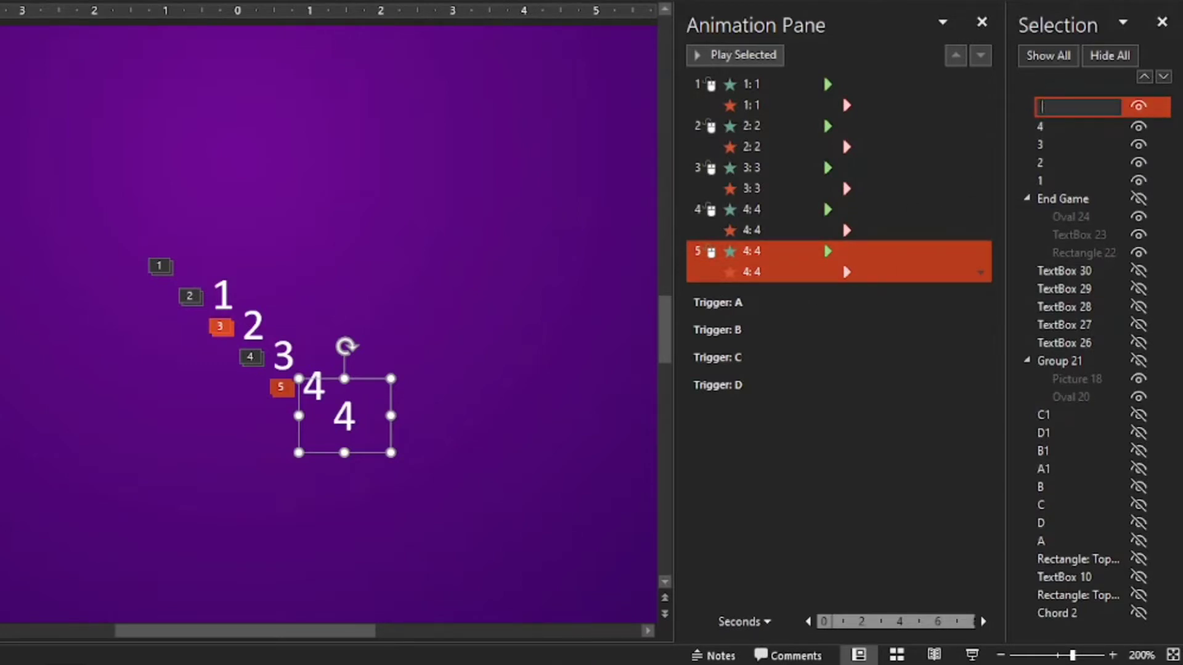
text(5)
click(362, 441)
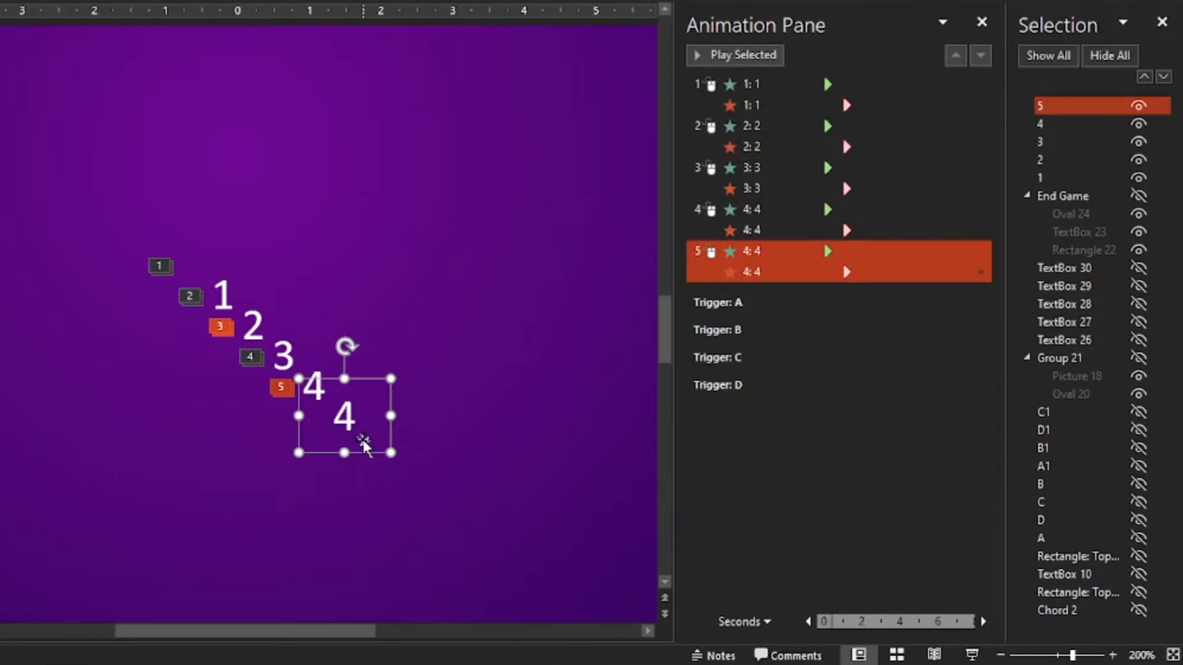
Step: Change the displayed number in the countdown text box named 5 to 5
click(449, 362)
click(332, 416)
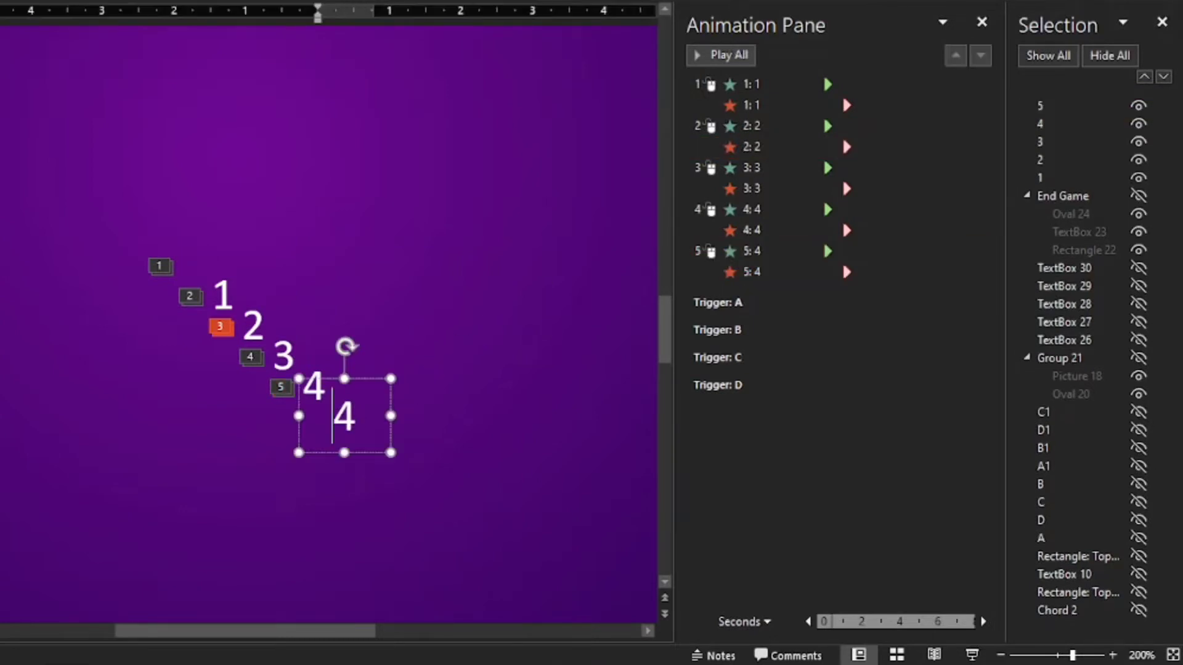
key(Right)
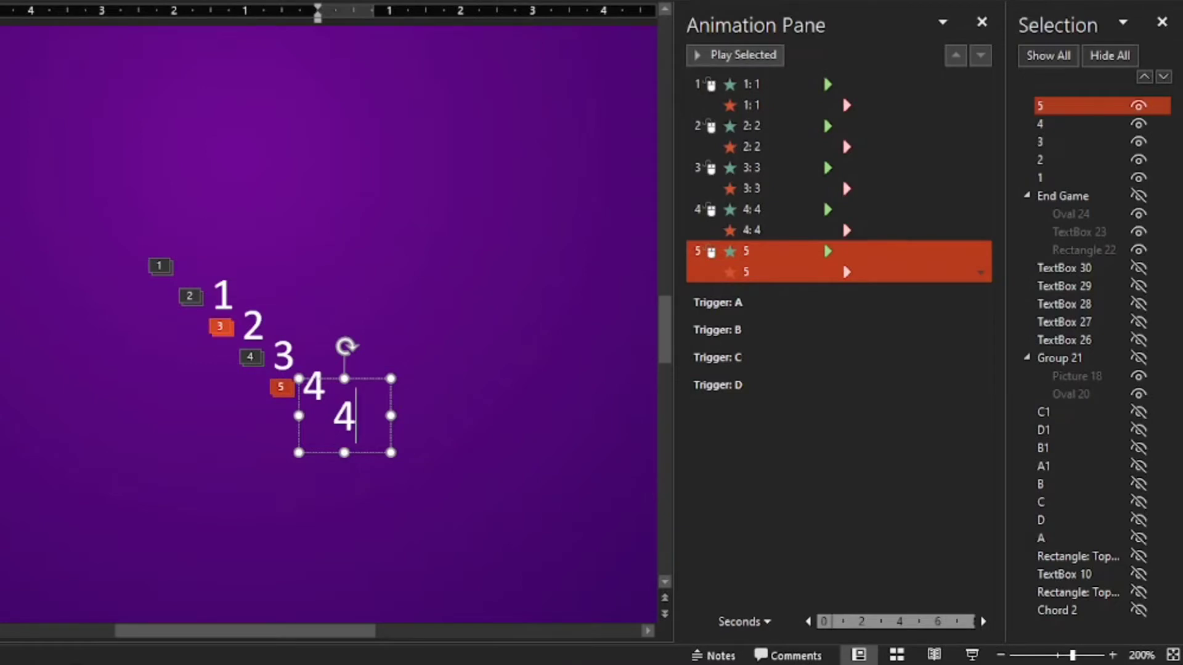
key(BackSpace)
text(5)
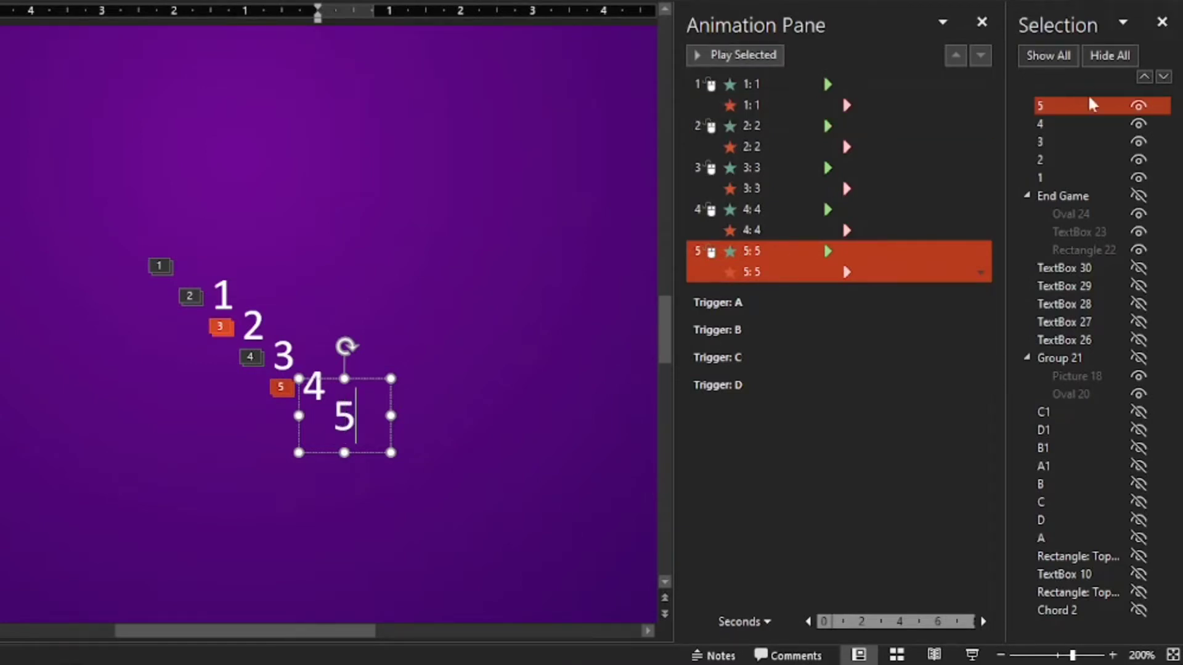
click(1048, 160)
click(1052, 142)
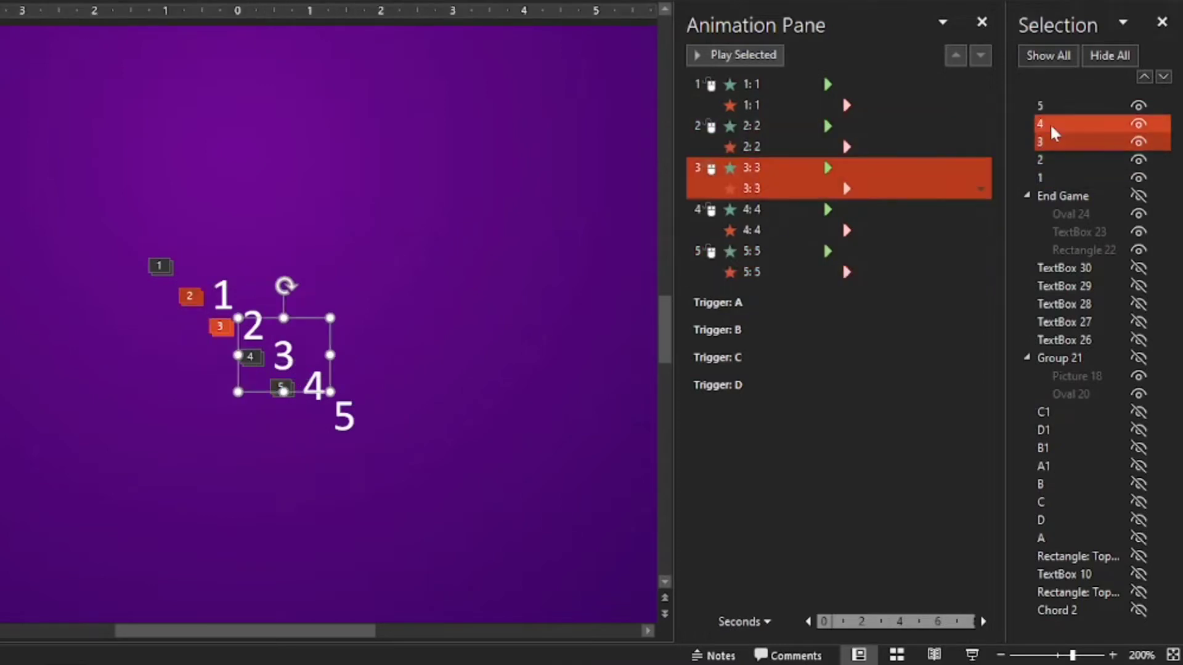
click(1052, 124)
click(1050, 109)
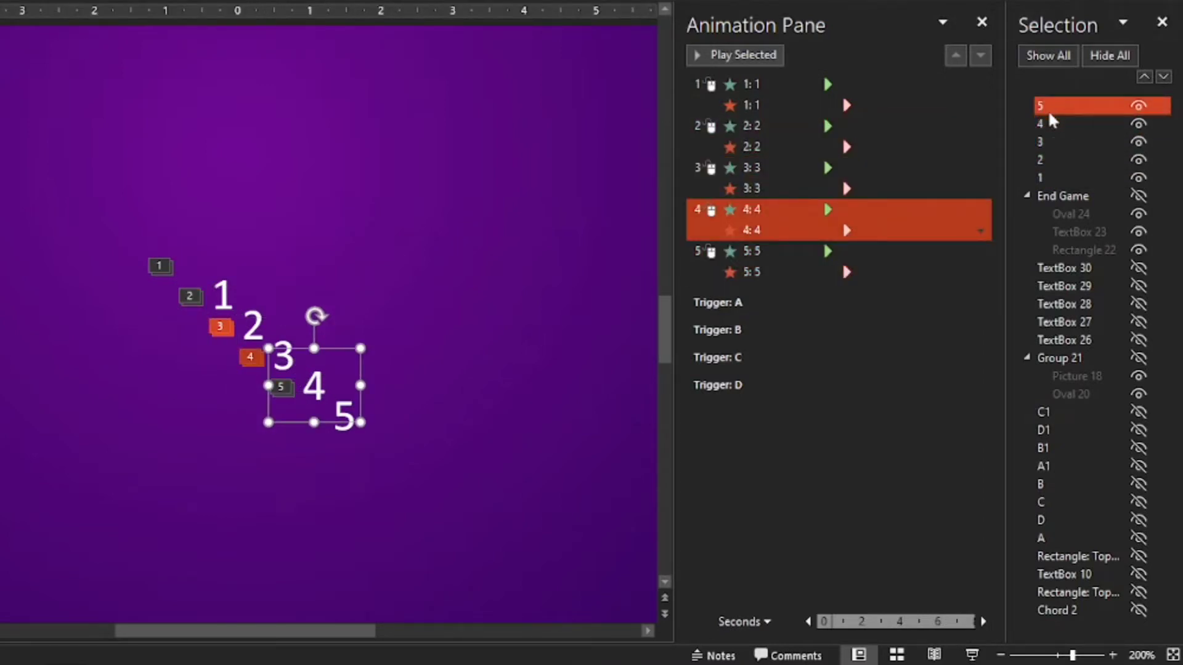
click(1051, 162)
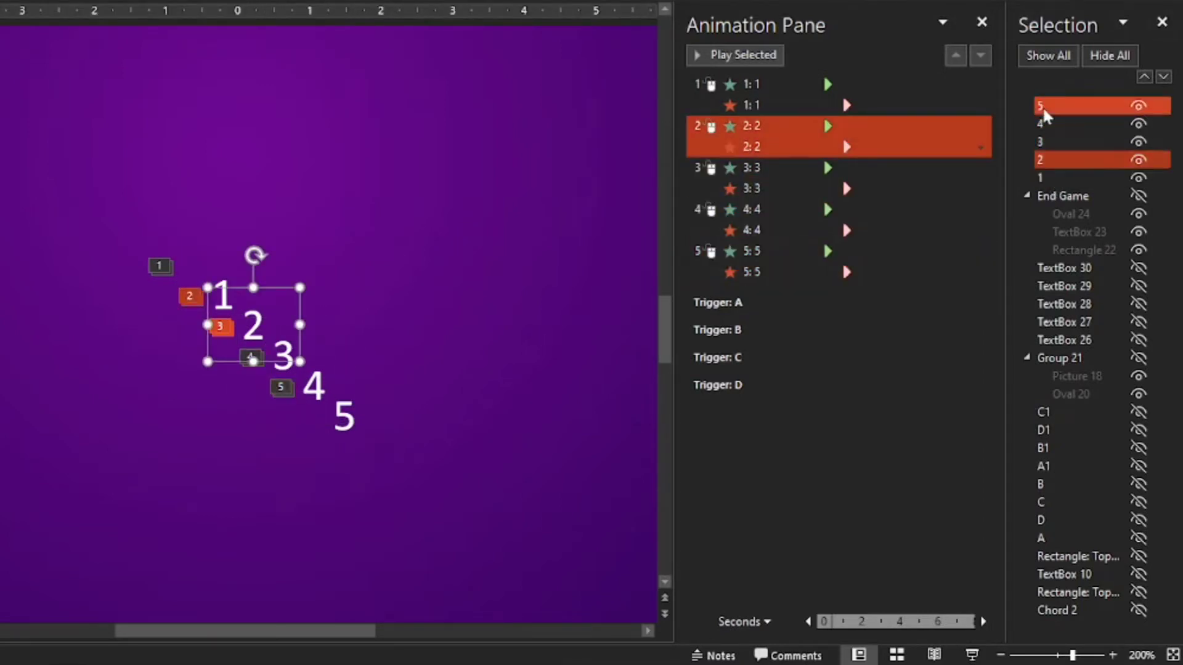
Step: Duplicate the countdown text box named 5 and set both the copy's displayed number and its object name to 6
click(842, 261)
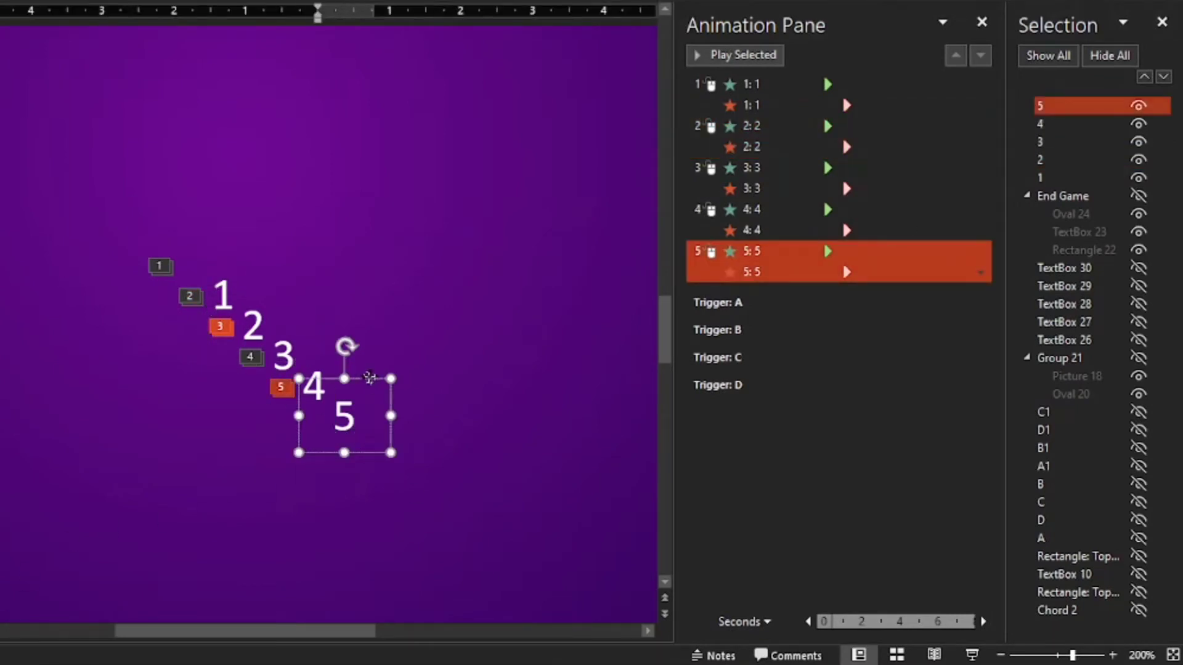
key(ctrl+d)
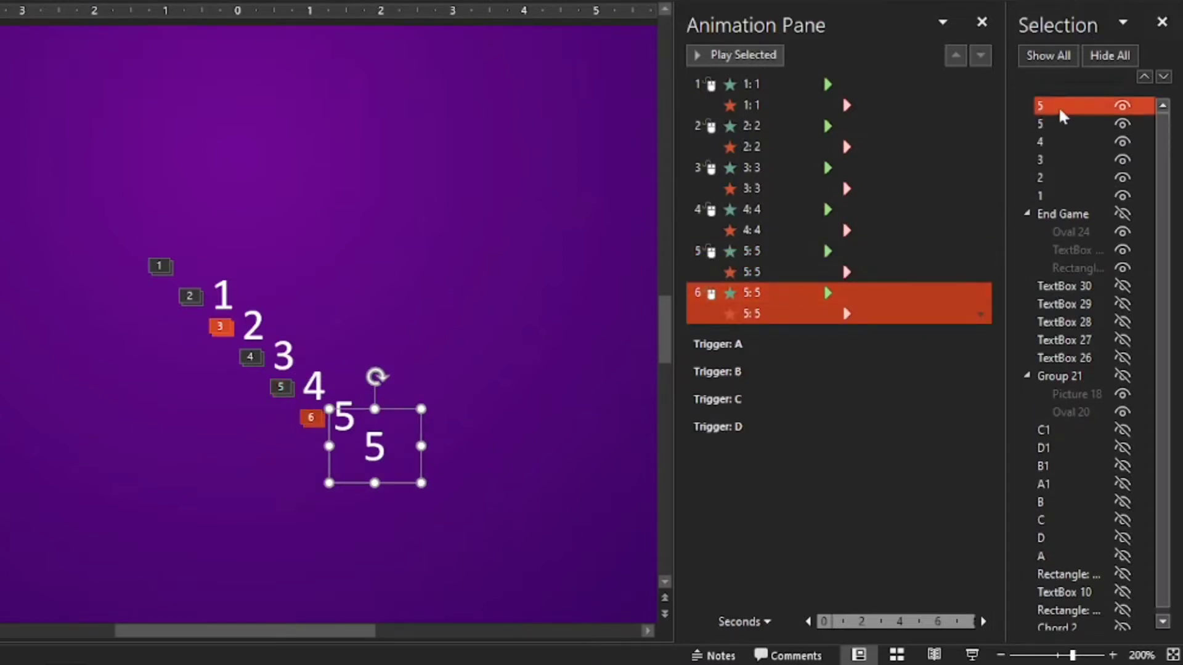
click(384, 446)
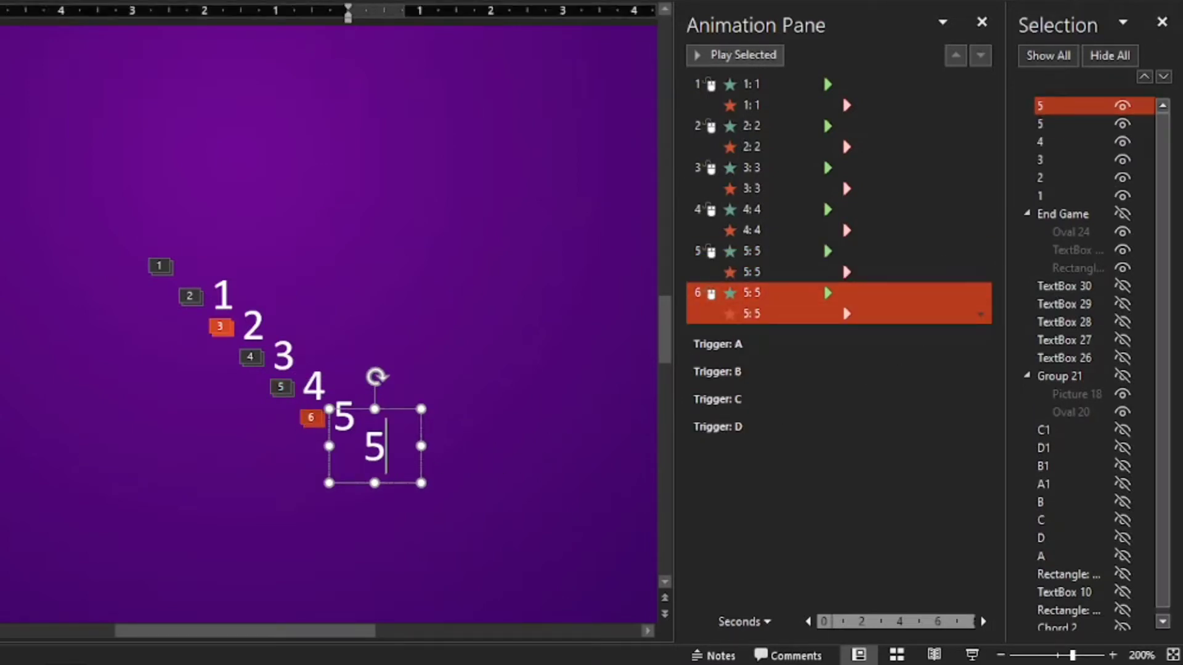
key(BackSpace)
text(5)
key(BackSpace)
text(6)
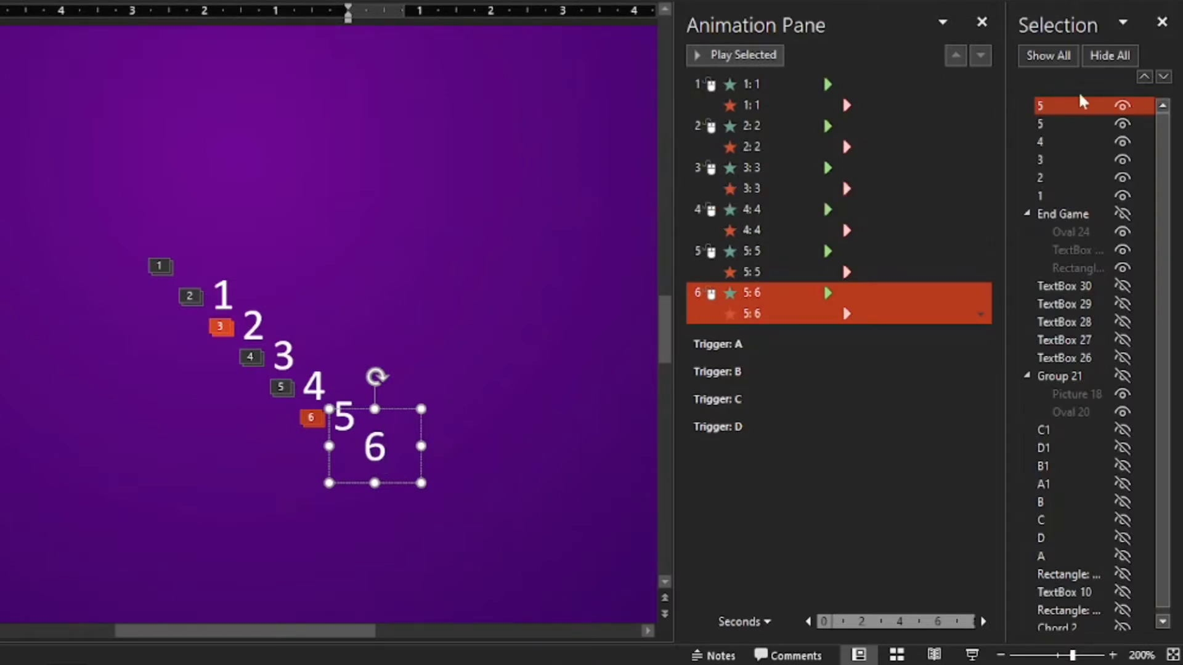
click(1069, 106)
text(6)
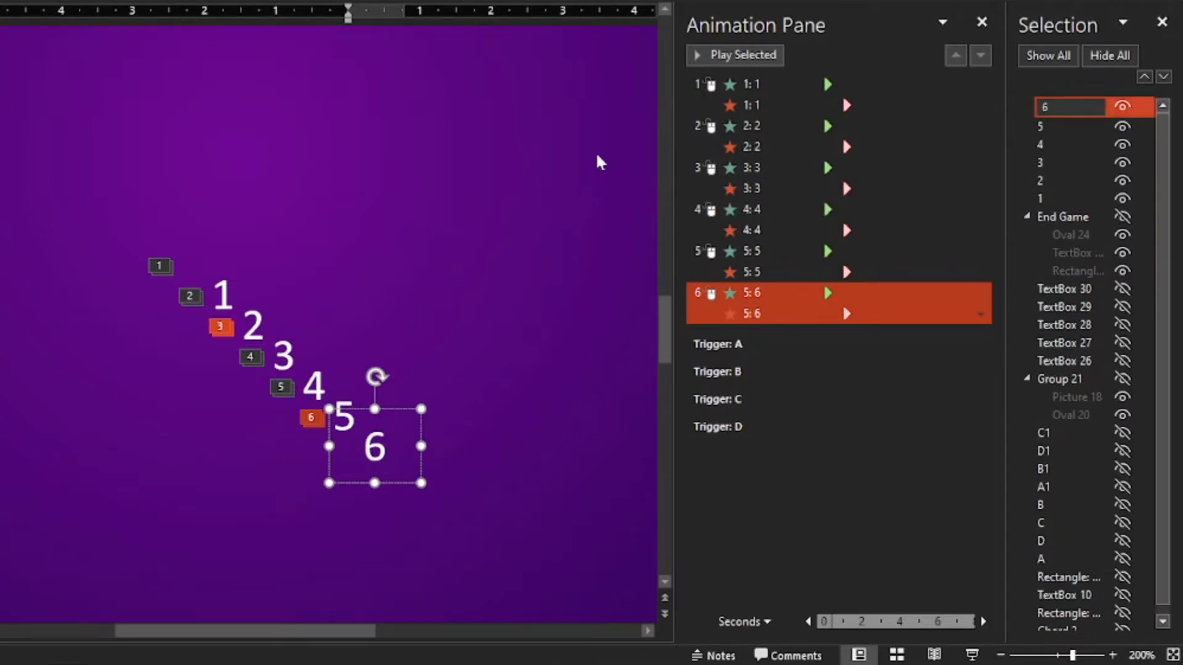
key(Return)
Step: Duplicate the countdown text box named 6 and set both the copy's object name and its displayed number to 7
key(ctrl+d)
click(1073, 107)
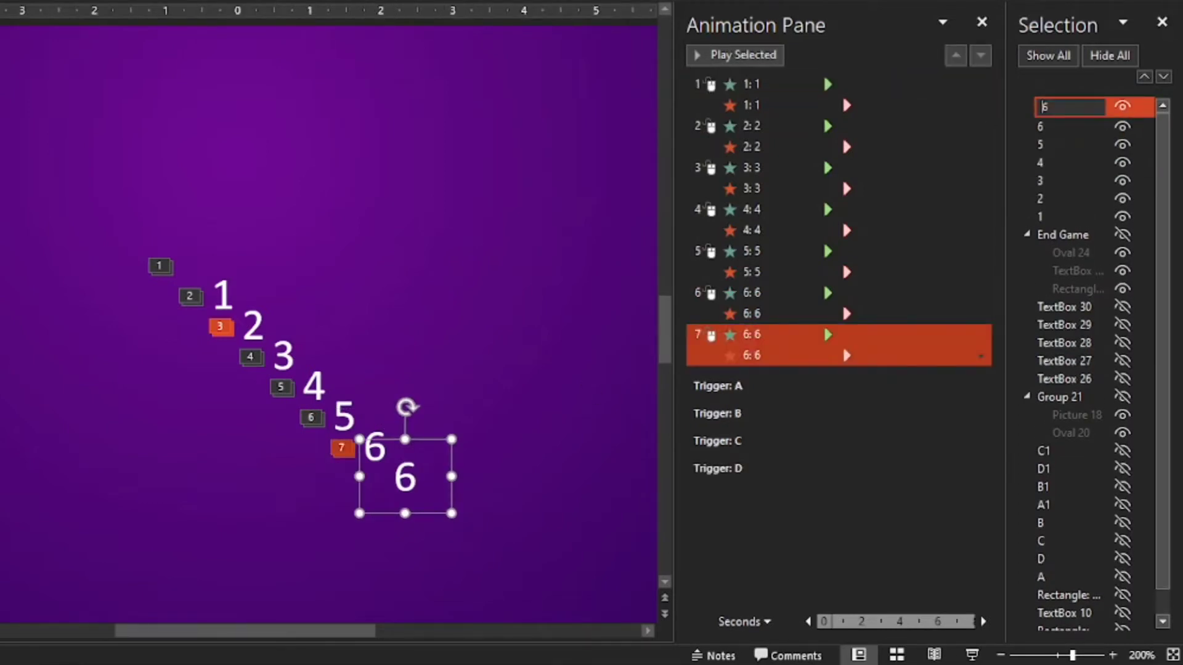
click(453, 491)
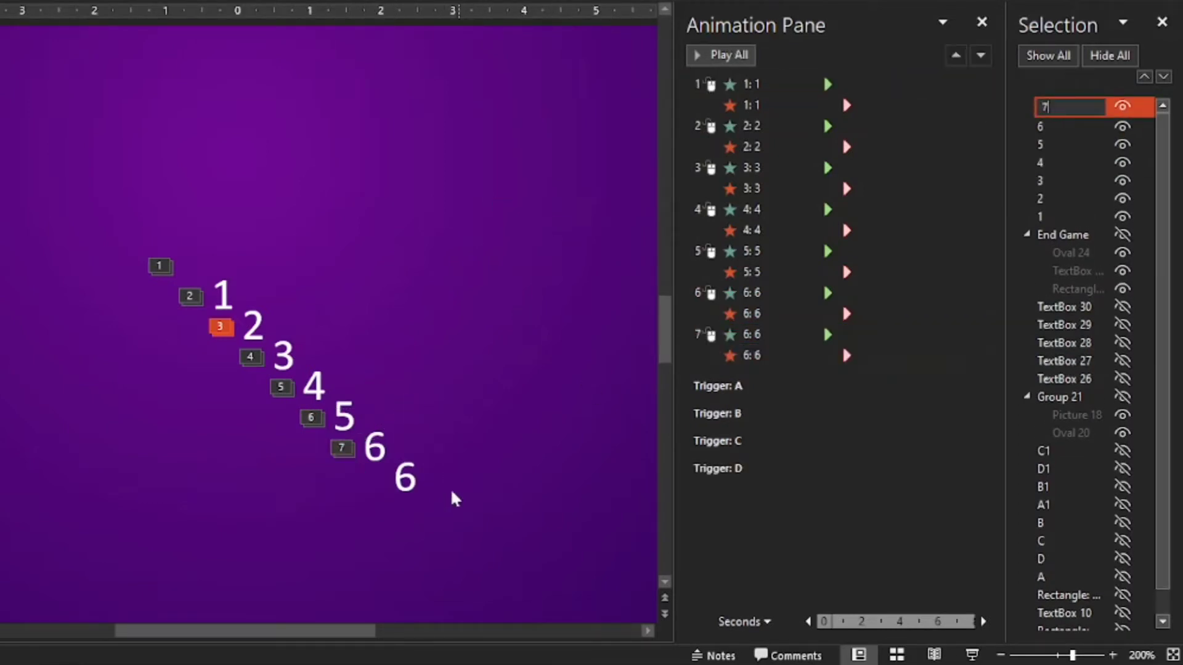
click(424, 479)
key(BackSpace)
text(7)
click(582, 443)
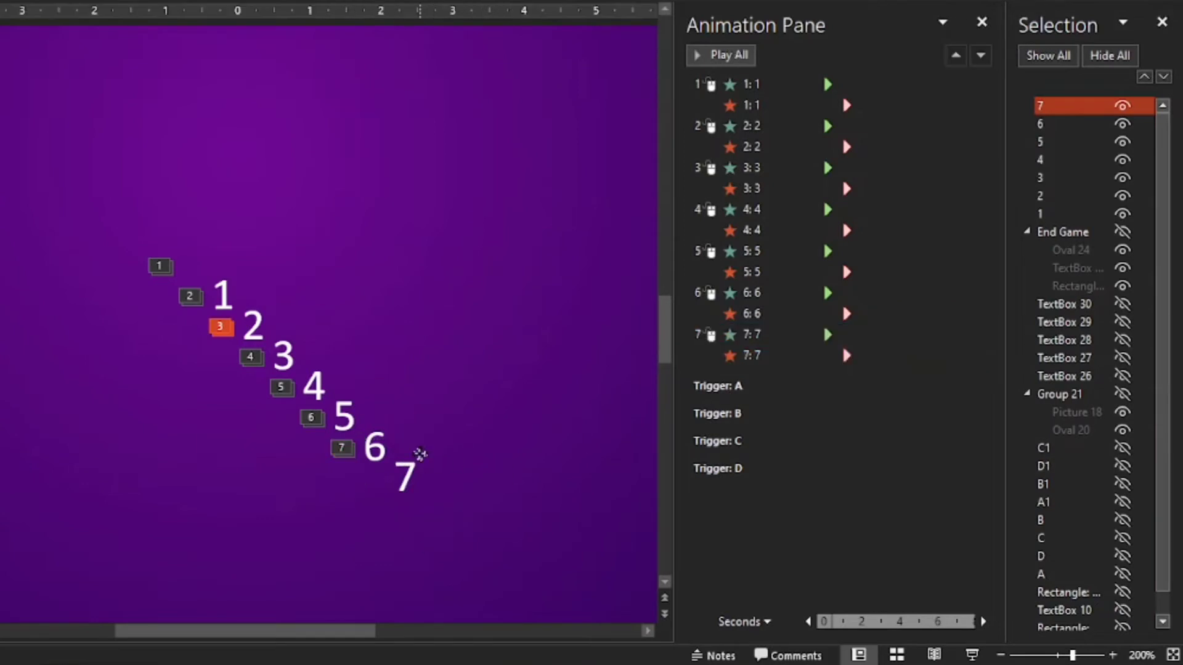
Step: Duplicate the countdown text box named 7 and set both the copy's displayed number and its object name to 8
click(417, 456)
key(ctrl+d)
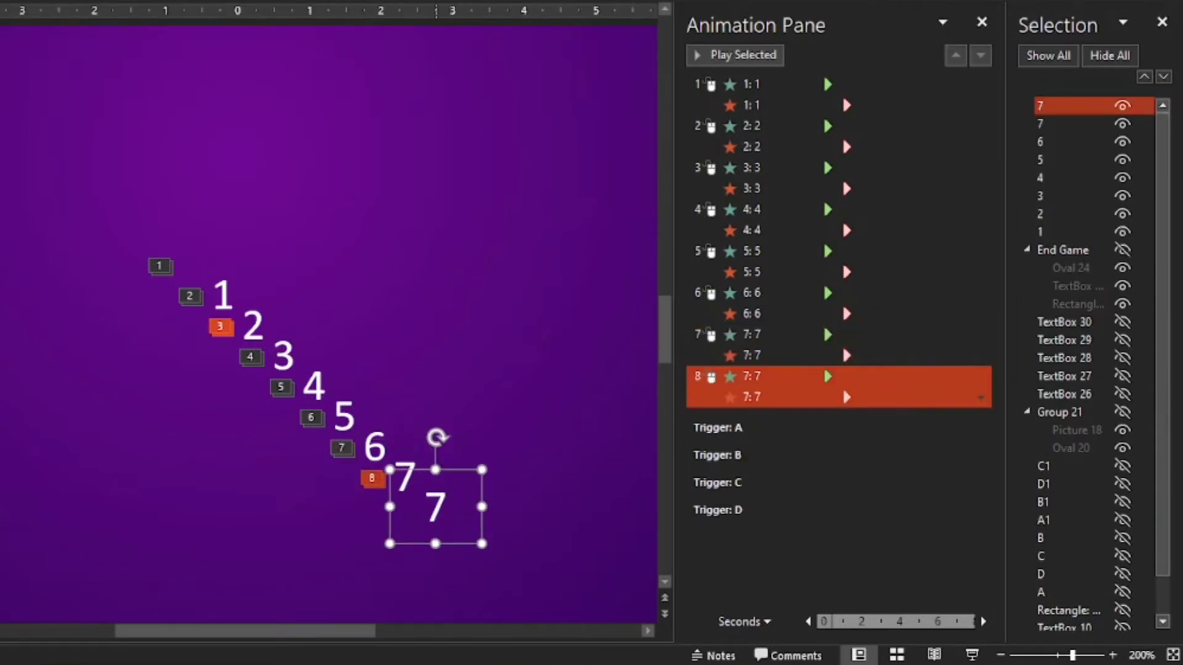
click(447, 506)
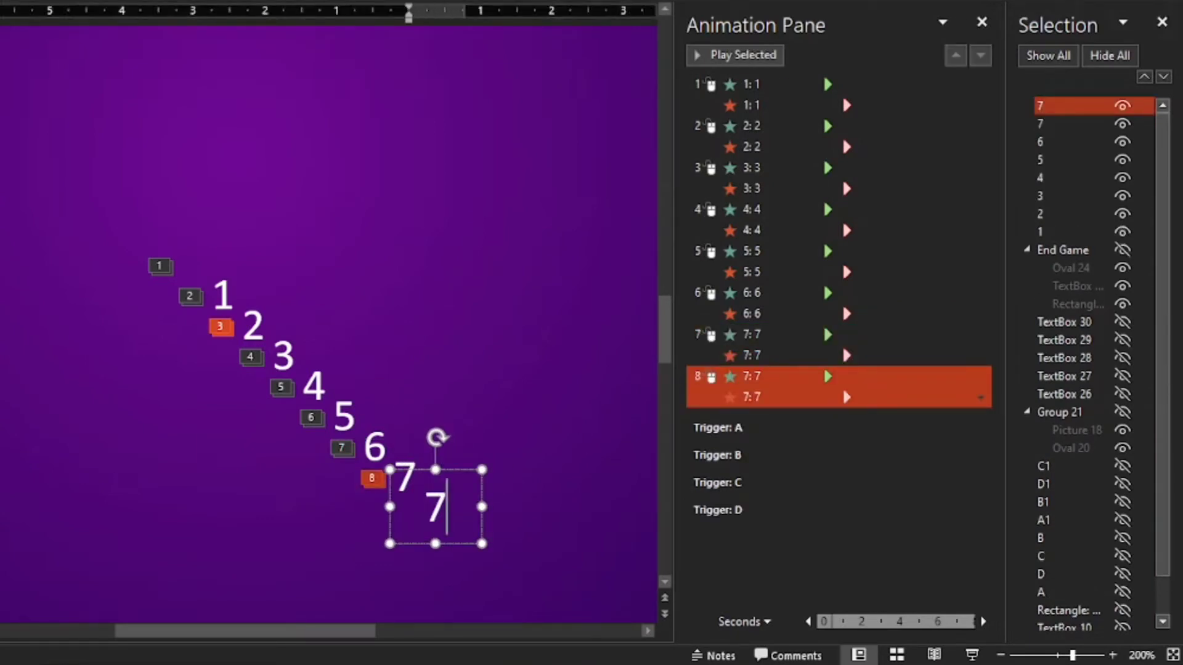
key(BackSpace)
text(8)
double_click(1074, 107)
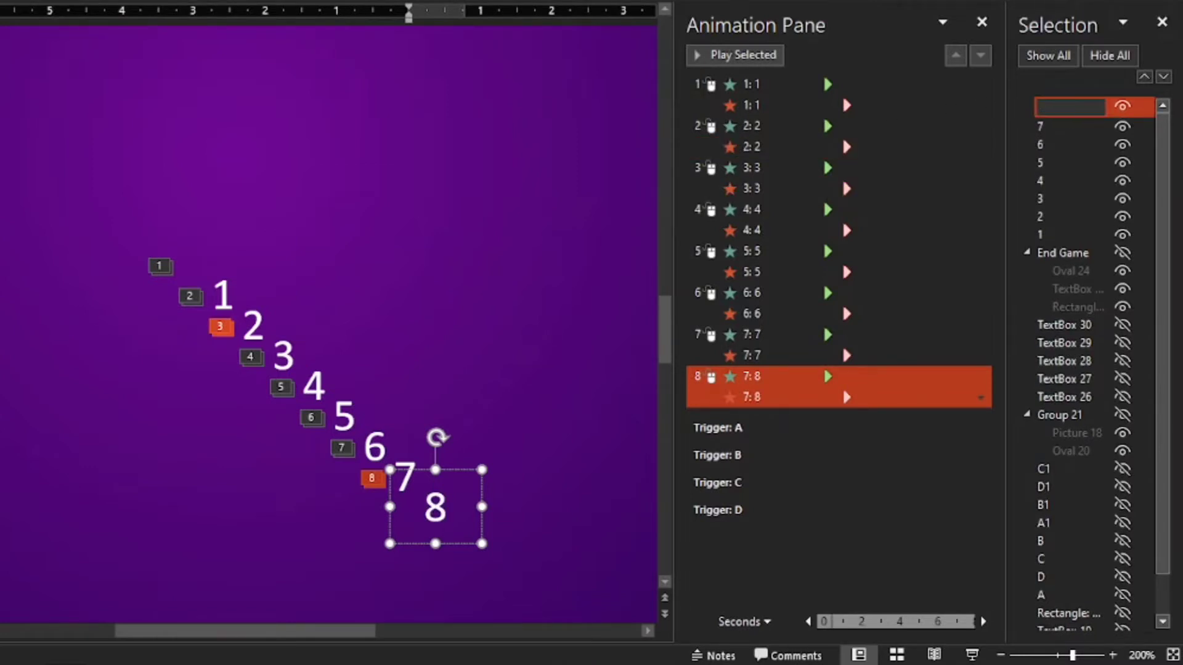
text(8)
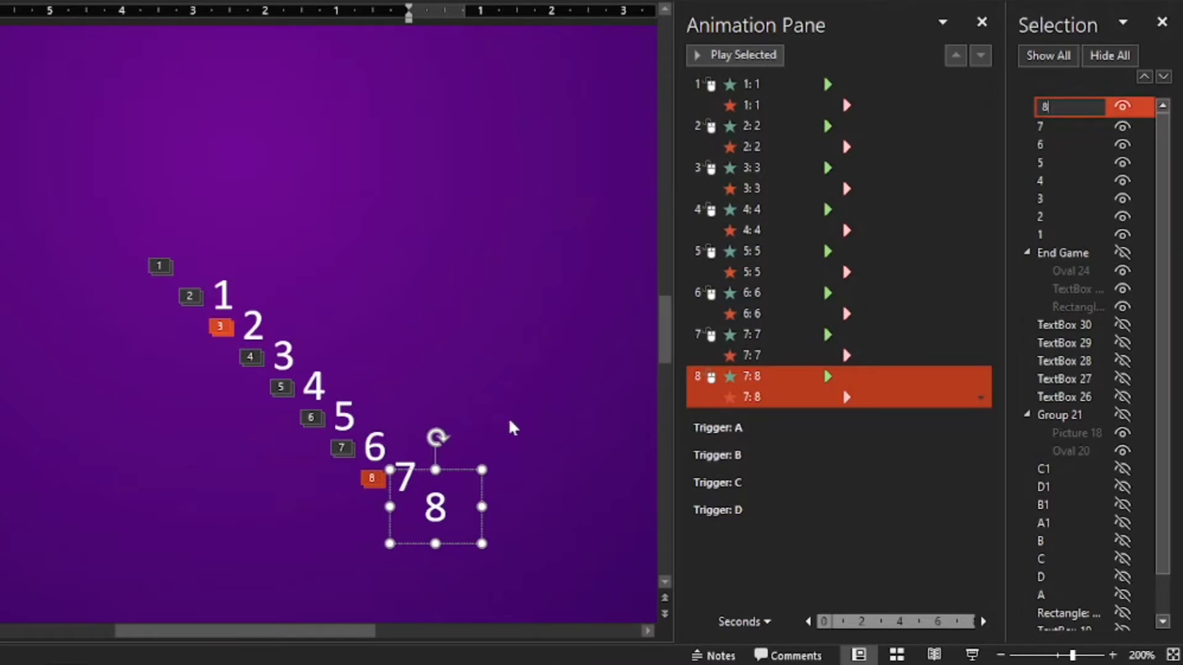
key(Return)
Step: Duplicate the countdown text box named 8 and set both the copy's object name and its displayed number to 9
click(453, 486)
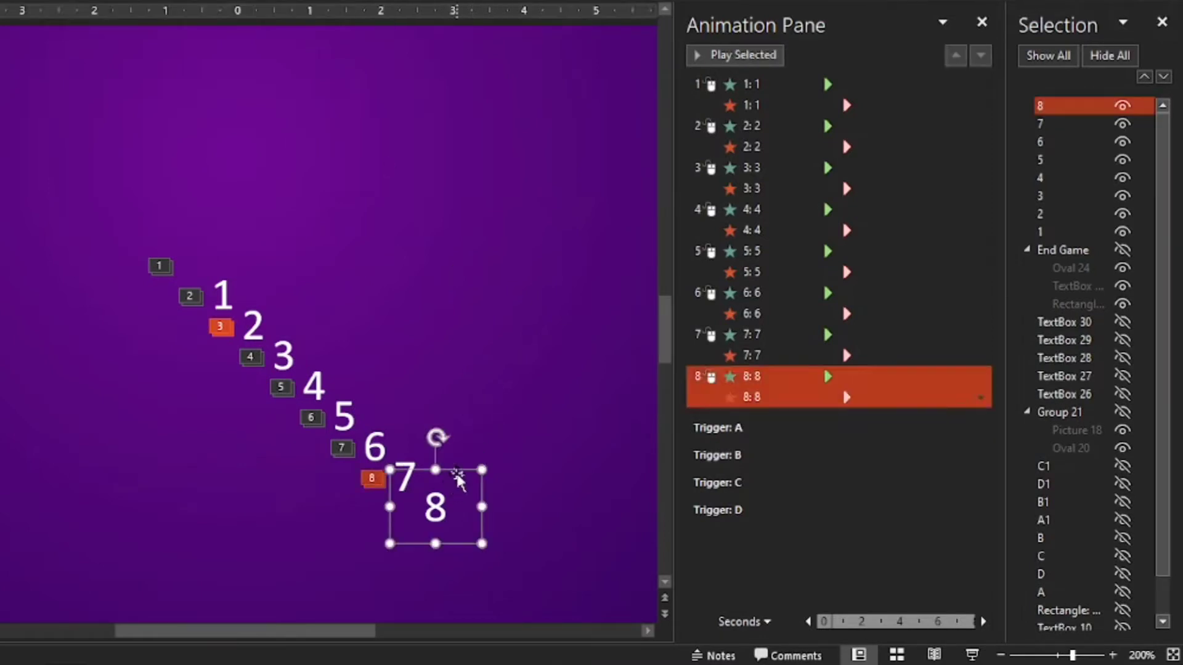
key(ctrl+d)
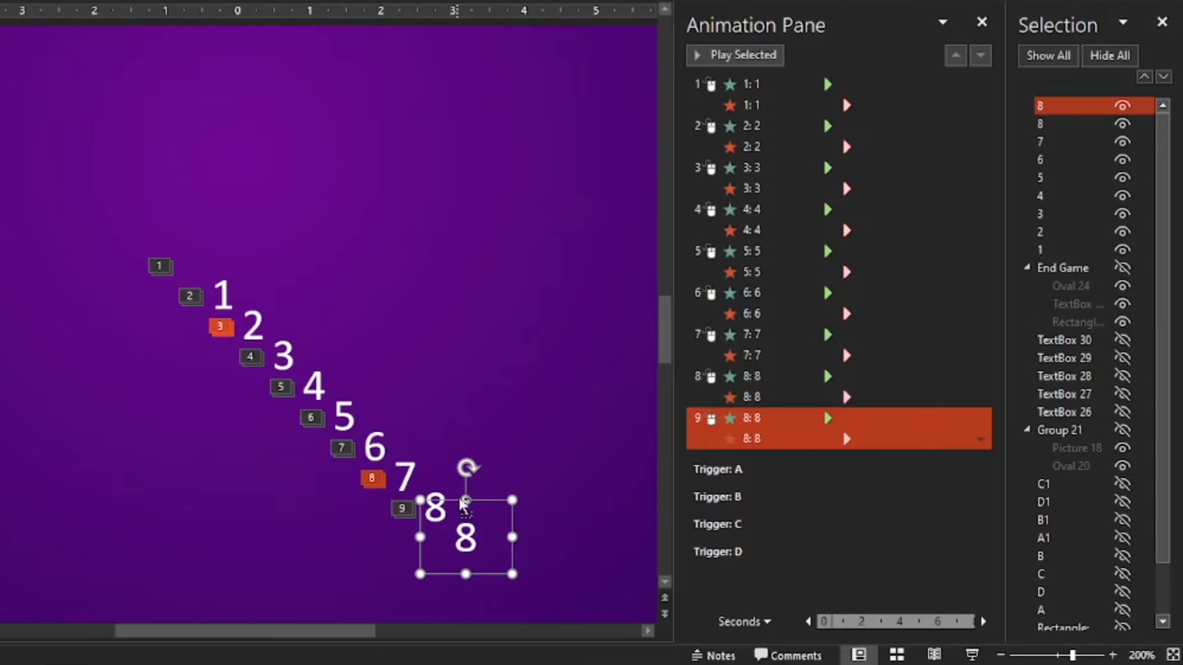
click(1069, 106)
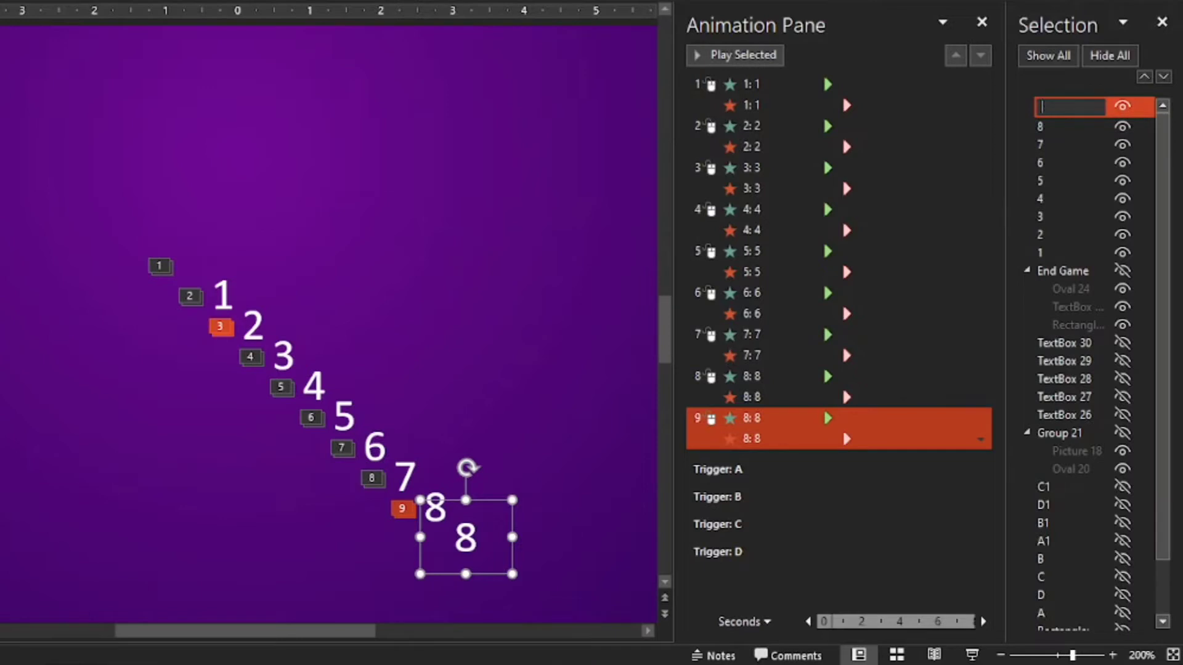
text(9)
click(450, 550)
key(BackSpace)
text(9)
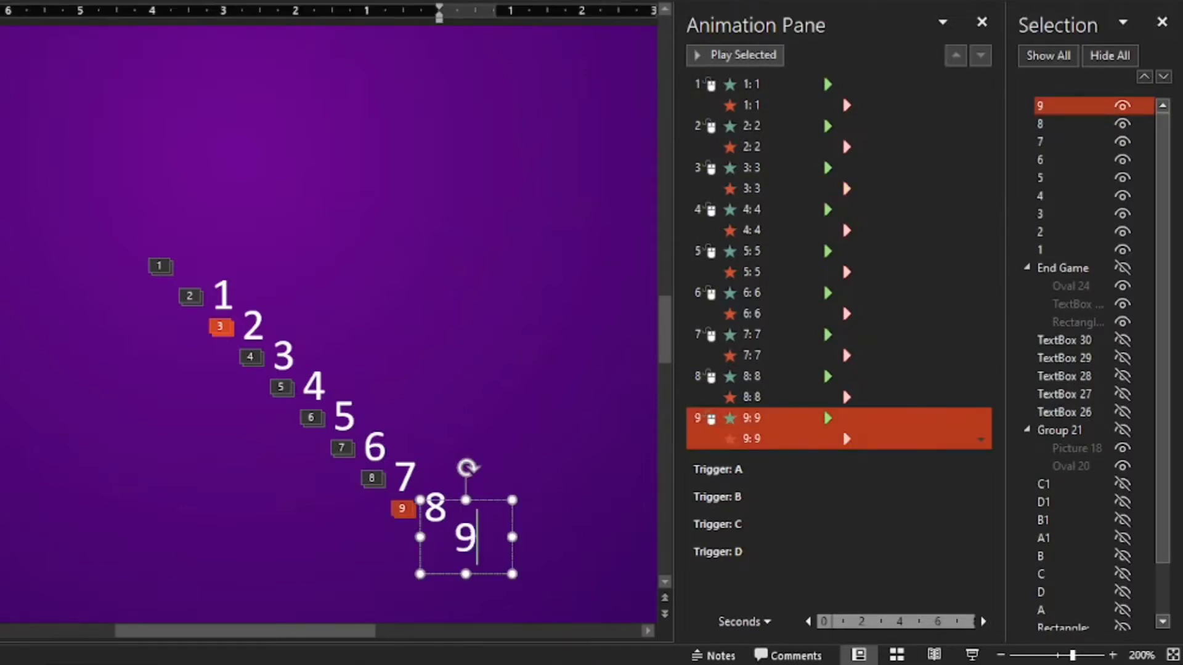
key(Escape)
Step: Duplicate the countdown text box named 9 and set both the copy's displayed number and its object name to 10
key(ctrl+d)
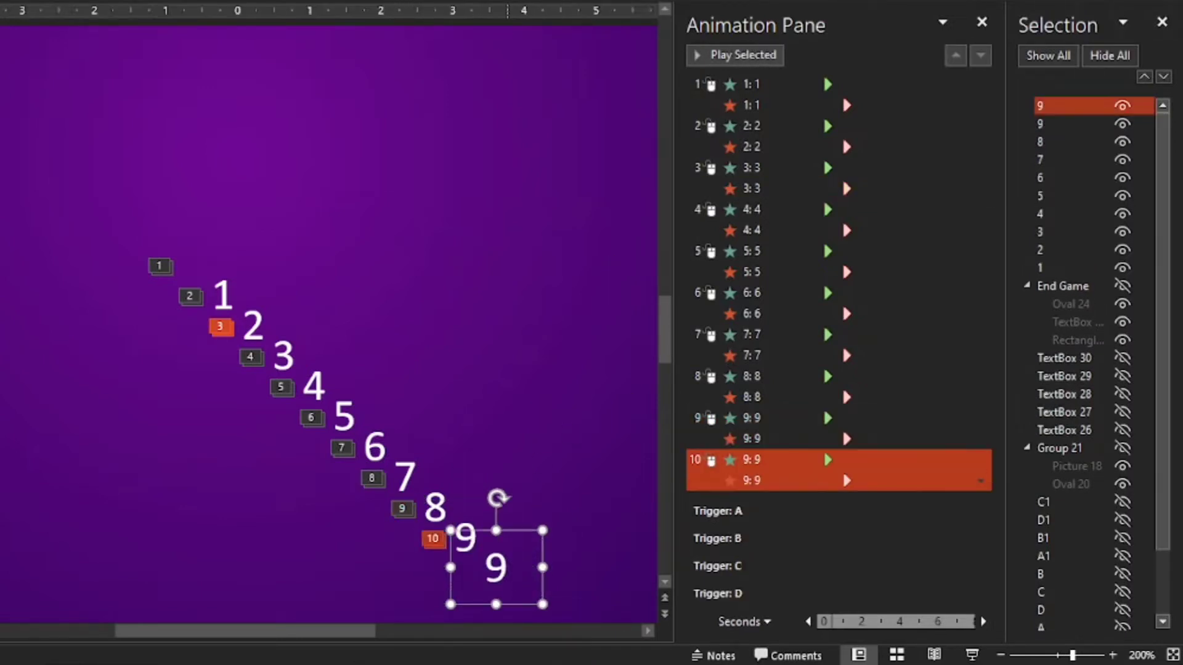
key(Return)
key(BackSpace)
text(10)
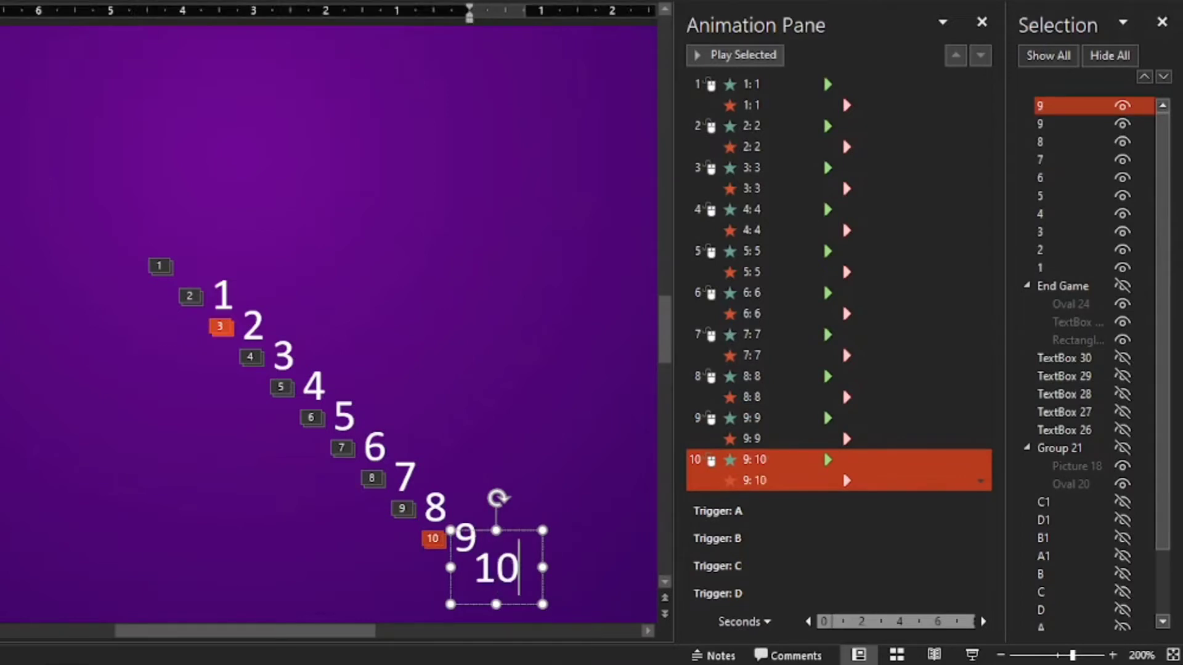
click(1050, 111)
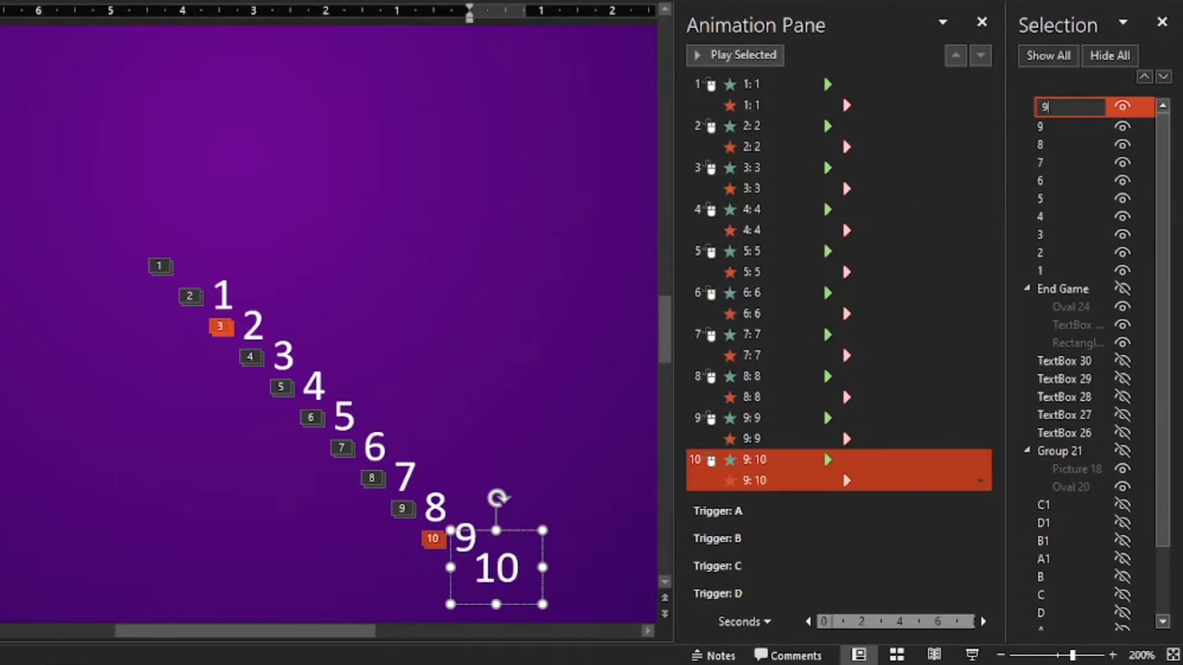
click(520, 267)
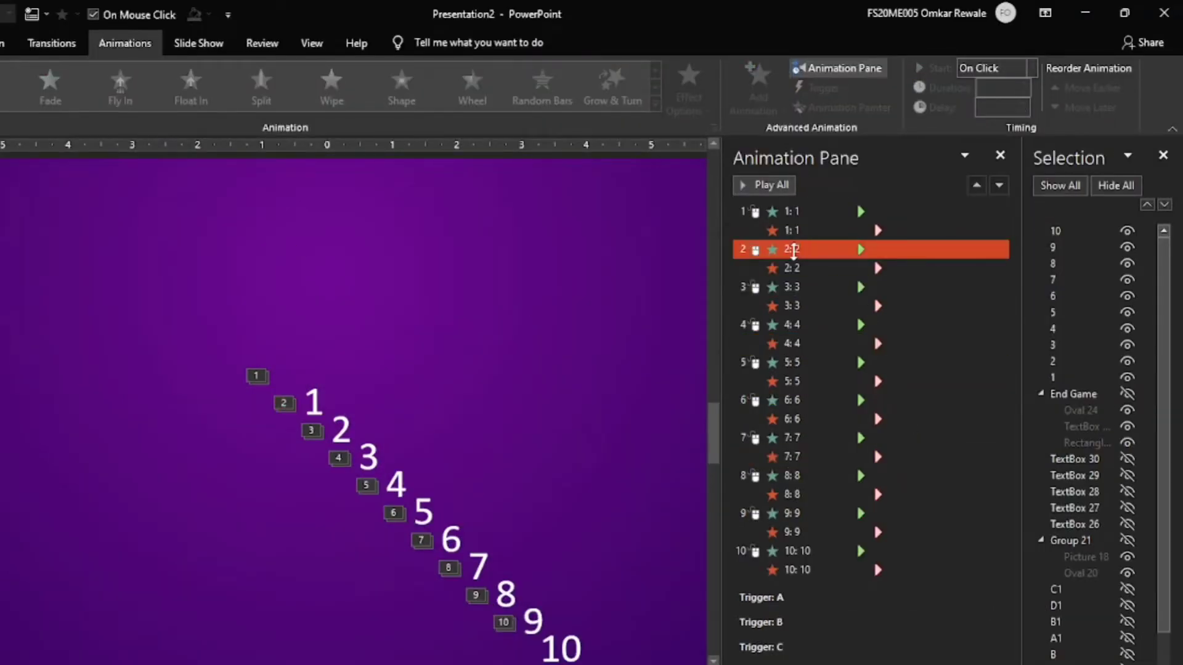
click(793, 250)
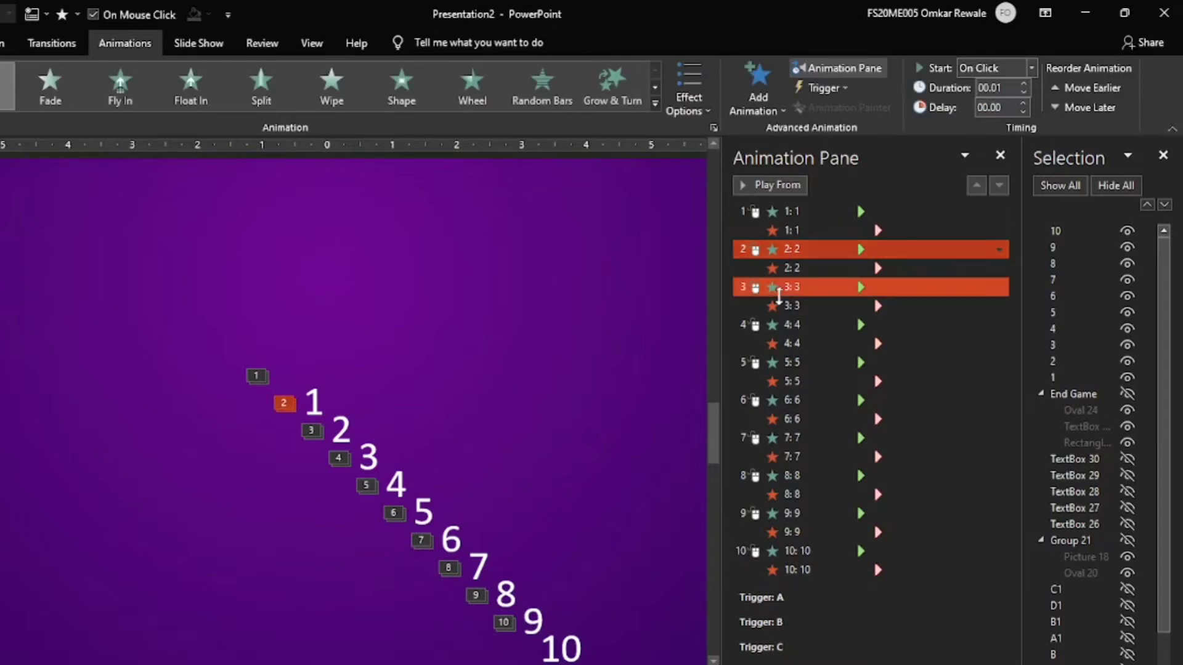
ctrl+click(779, 288)
ctrl+click(777, 325)
ctrl+click(762, 363)
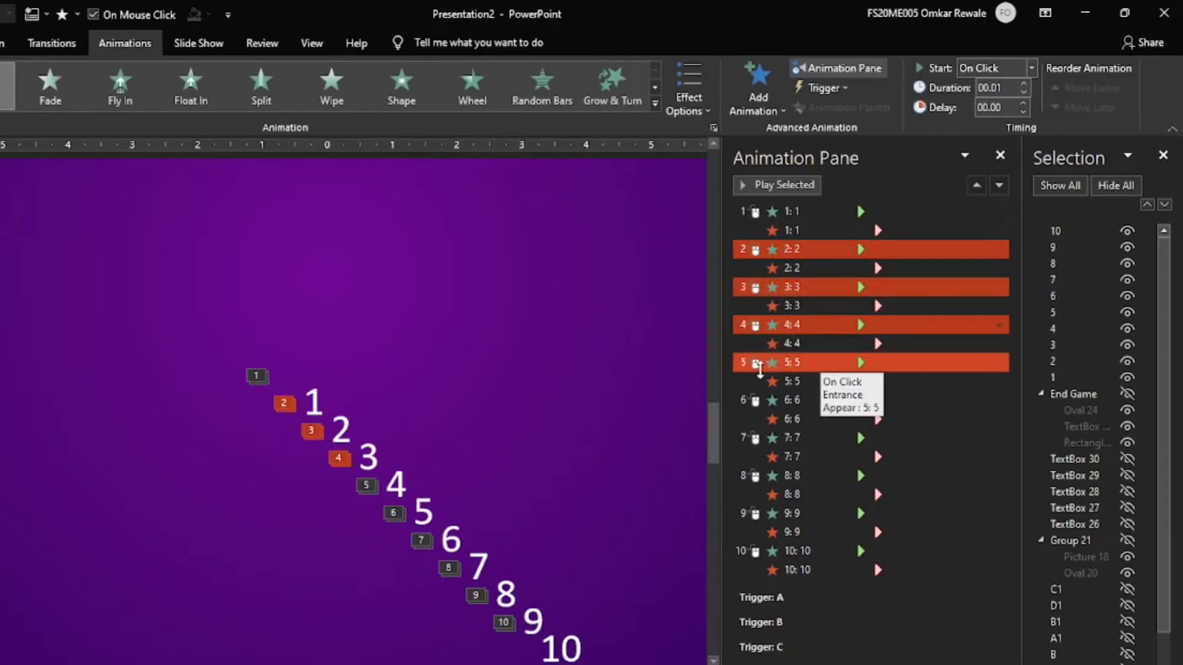
click(759, 364)
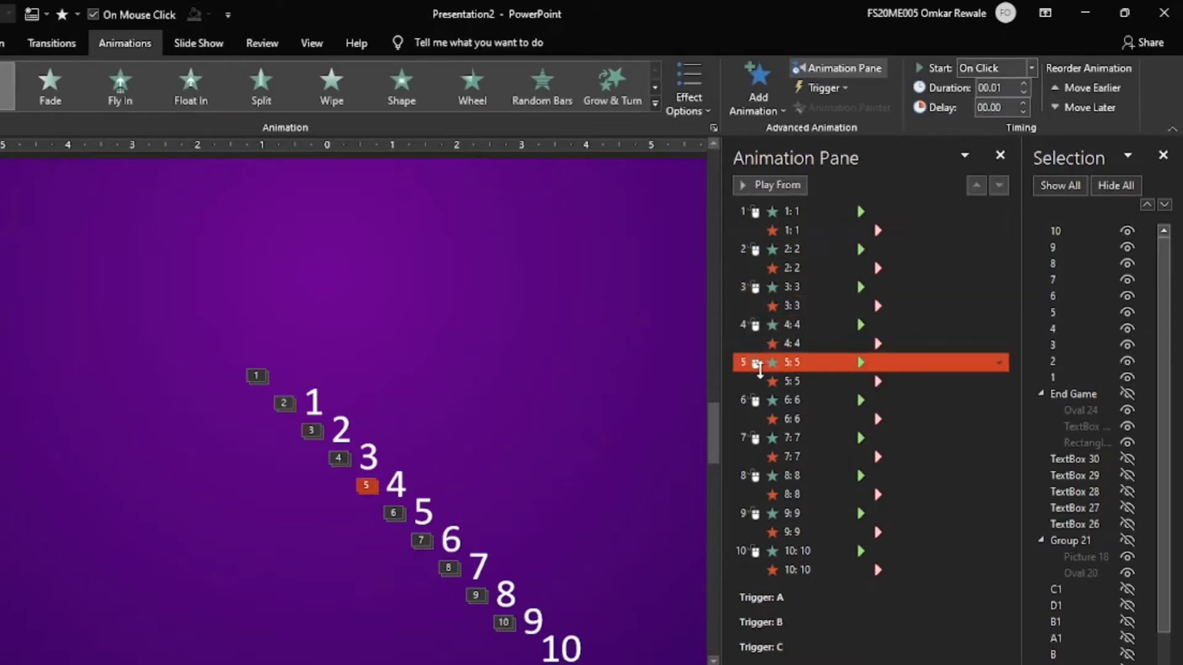
ctrl+click(766, 319)
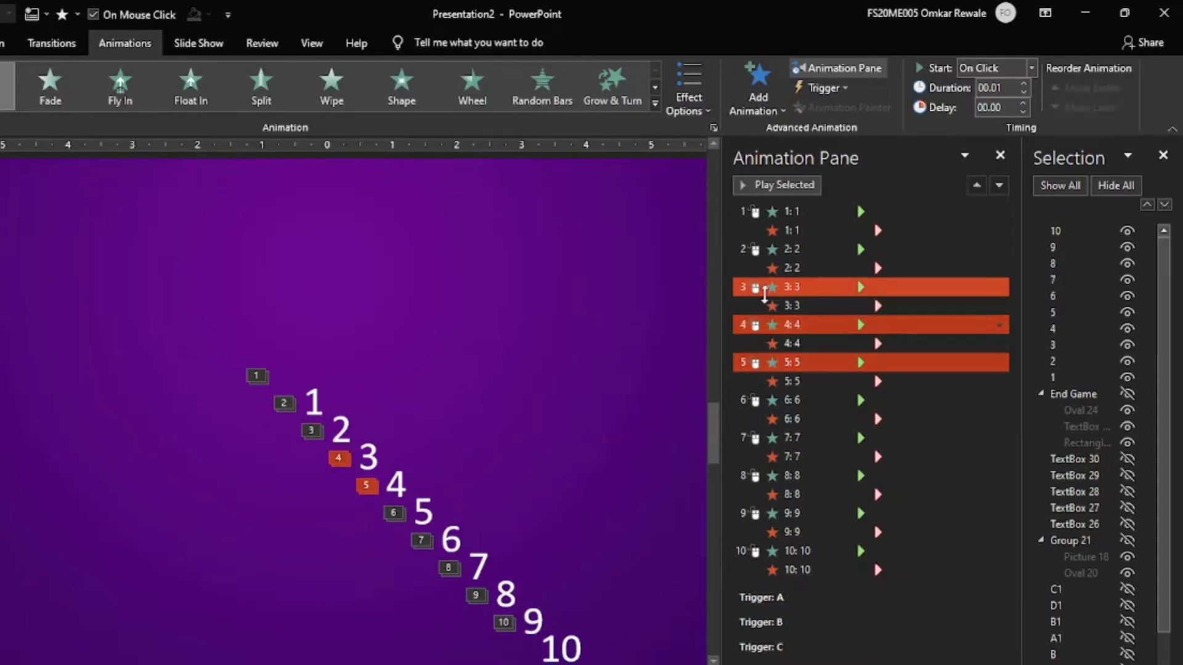
Step: Set the Appear animations of countdown numbers 2 through 10 to start After Previous
click(765, 250)
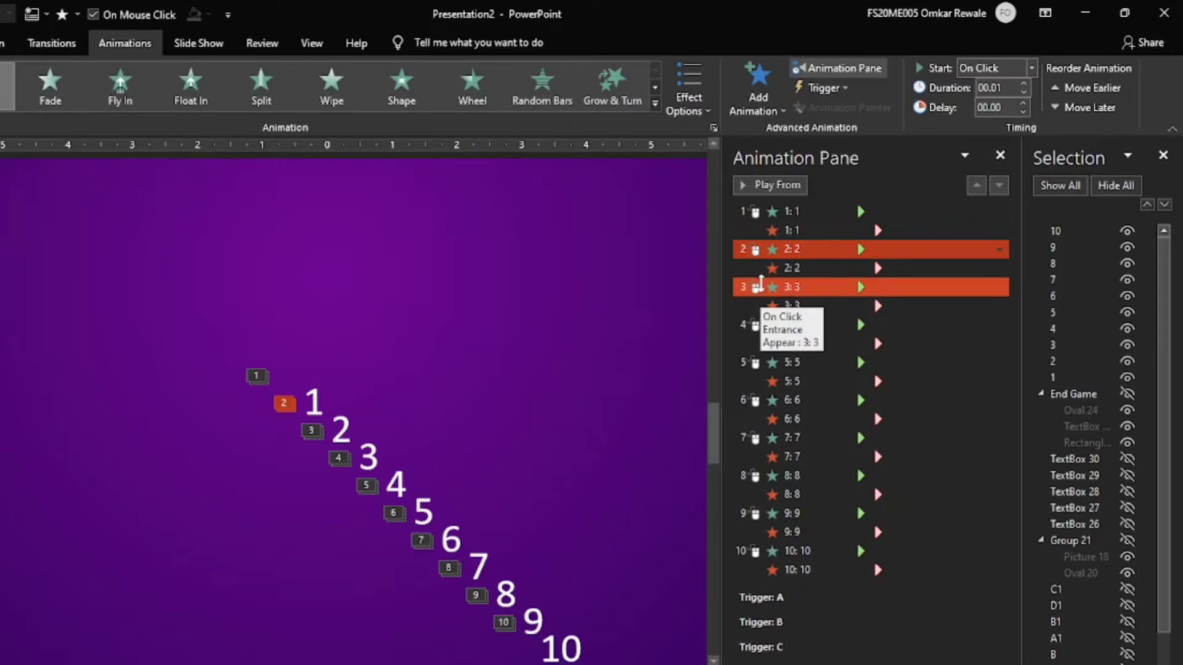
ctrl+click(761, 284)
ctrl+click(775, 365)
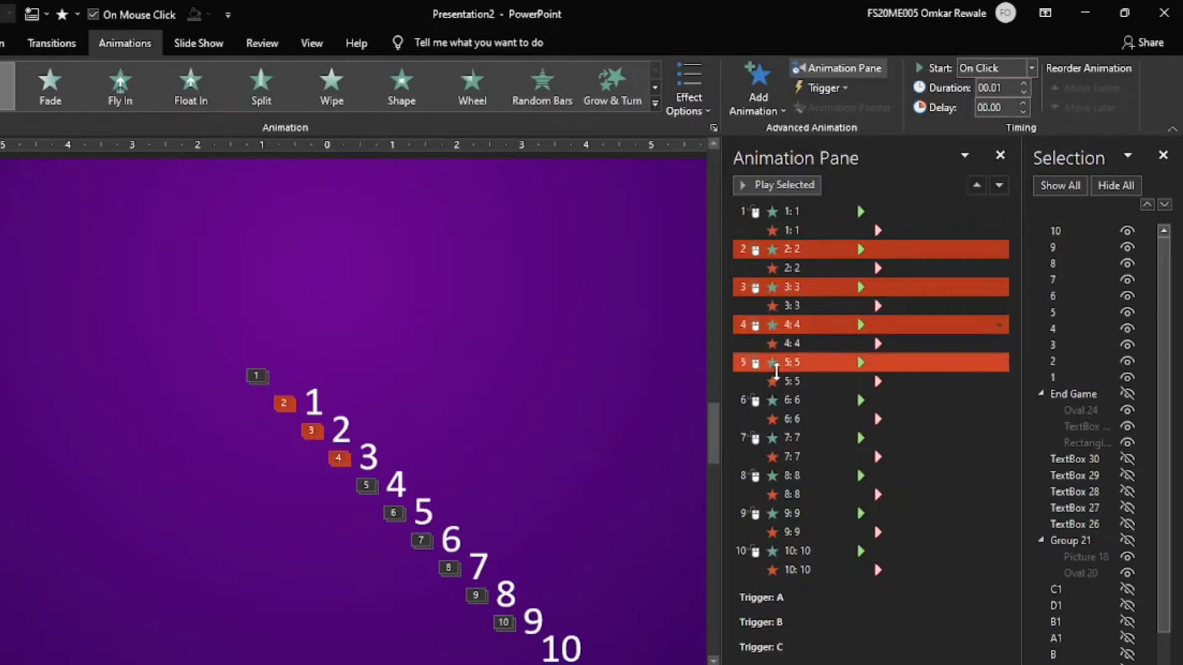
ctrl+click(765, 401)
ctrl+click(767, 438)
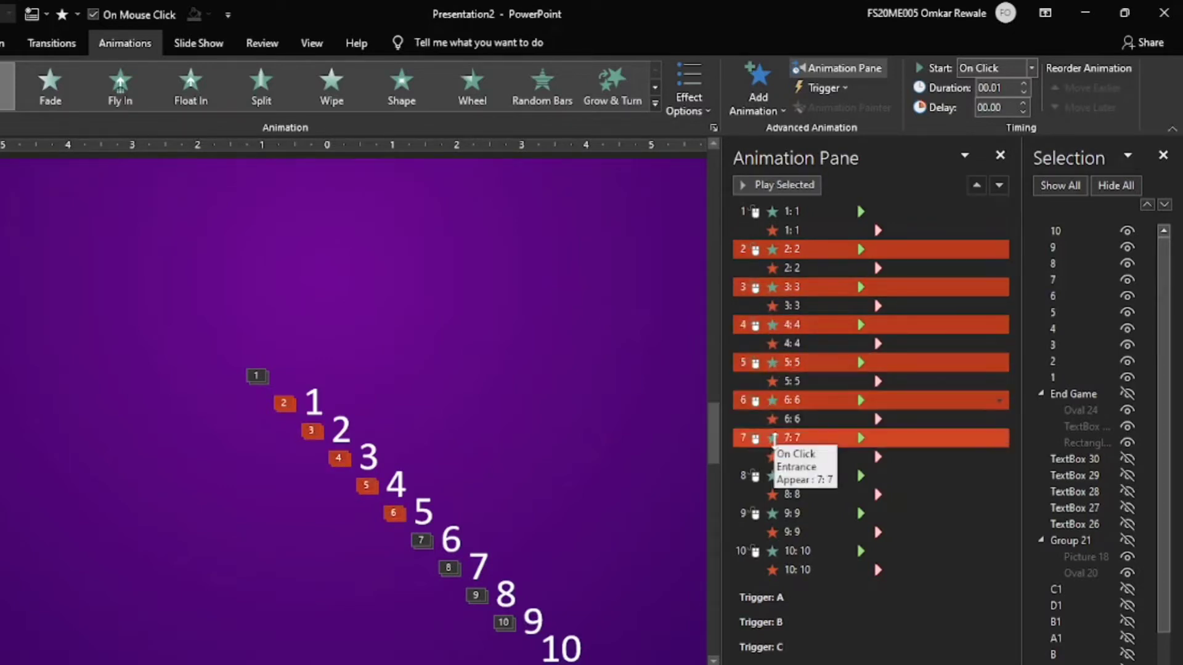
ctrl+click(771, 476)
ctrl+click(777, 514)
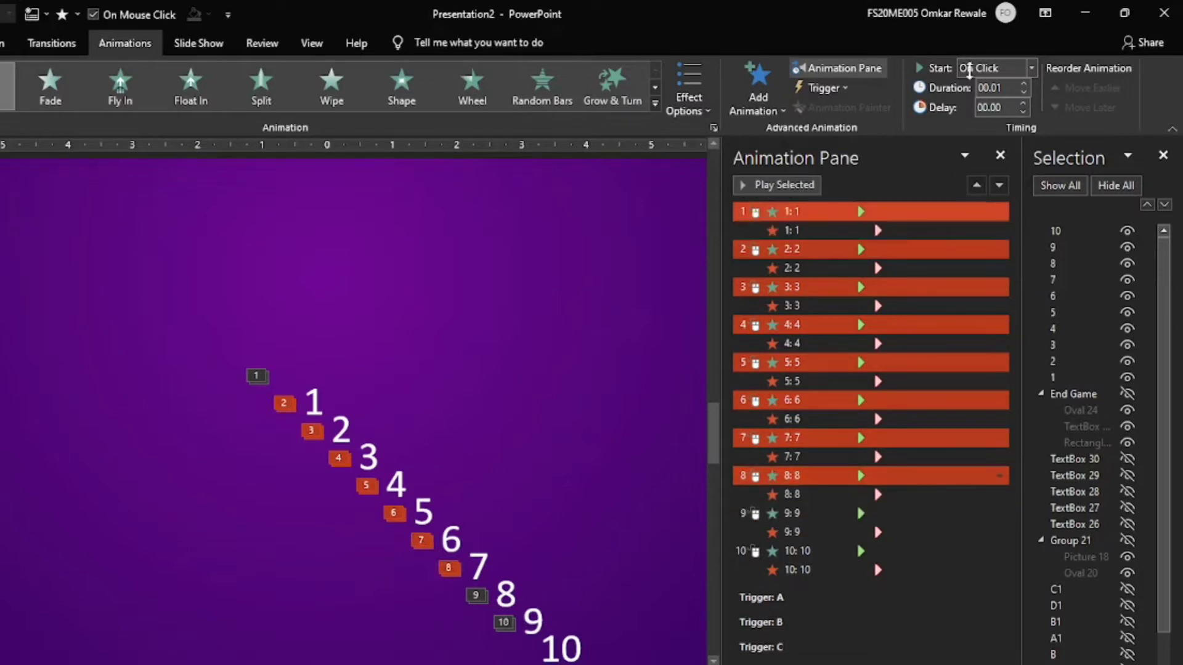
ctrl+click(782, 549)
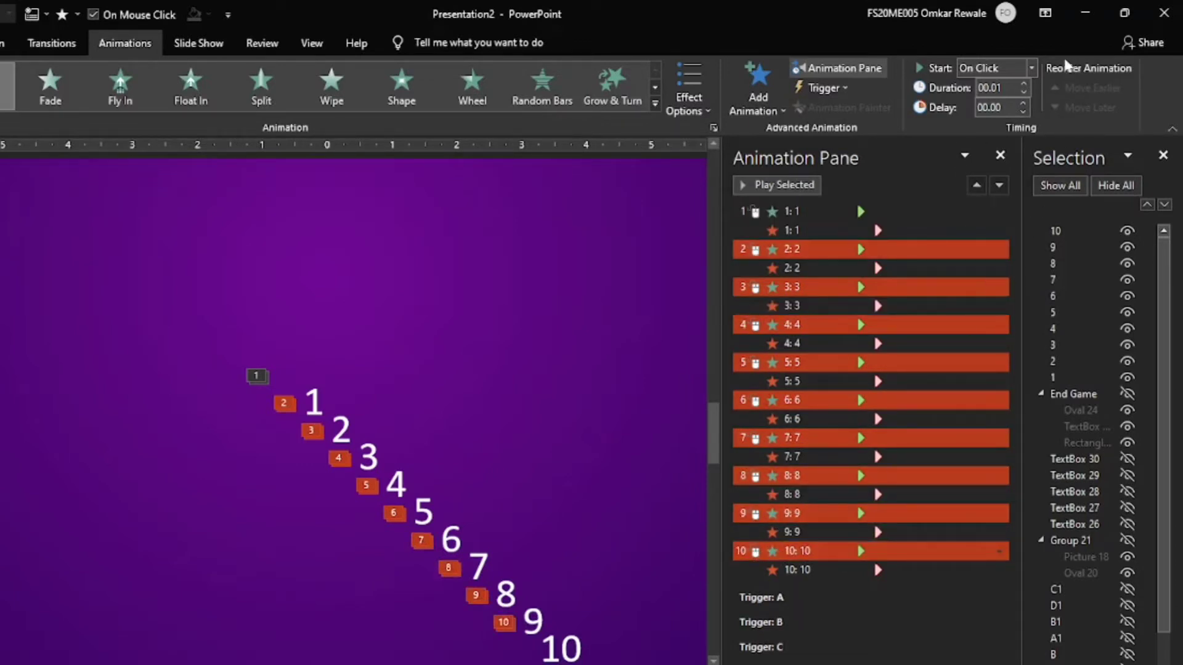
click(1032, 68)
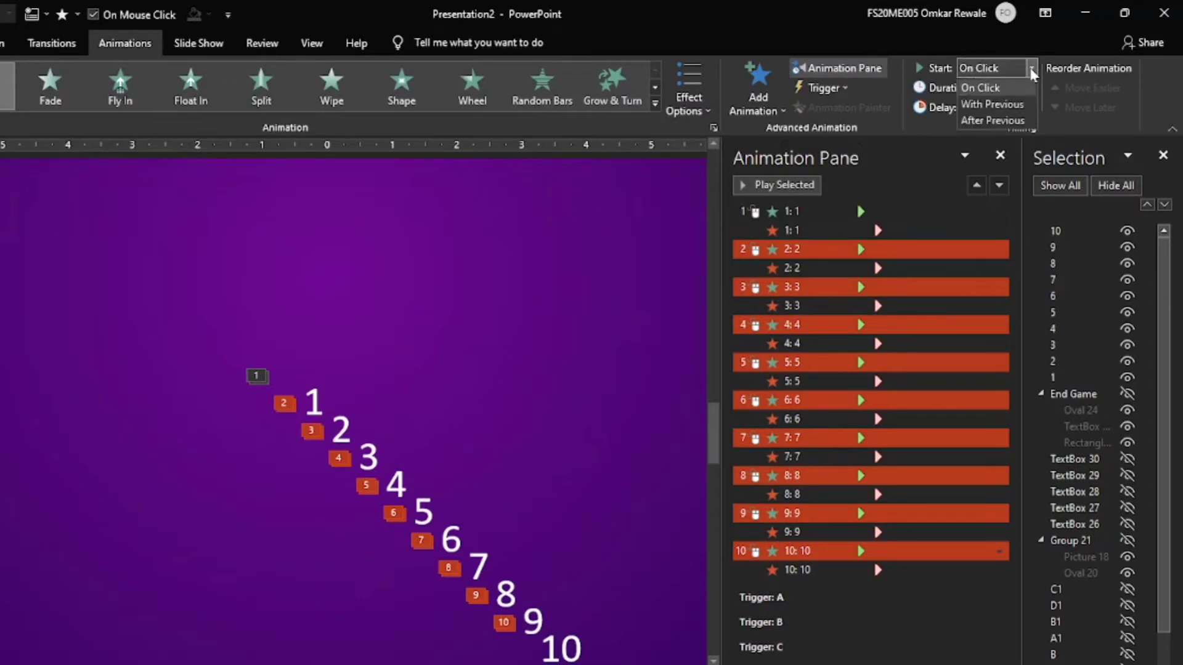
click(992, 120)
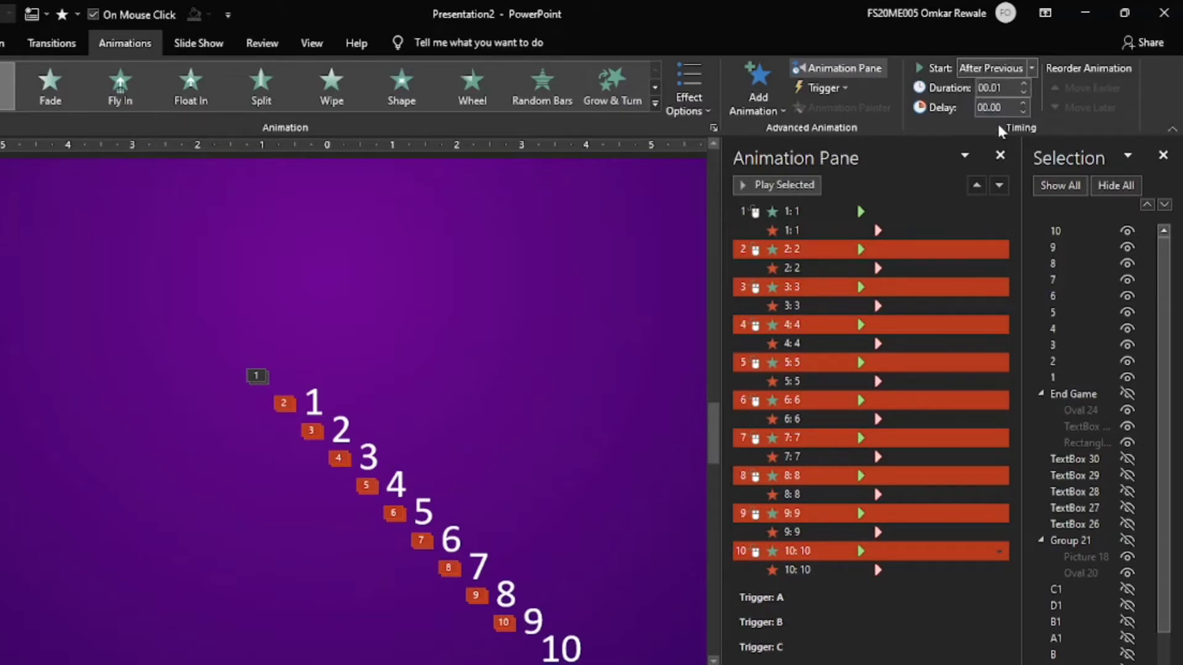
click(603, 382)
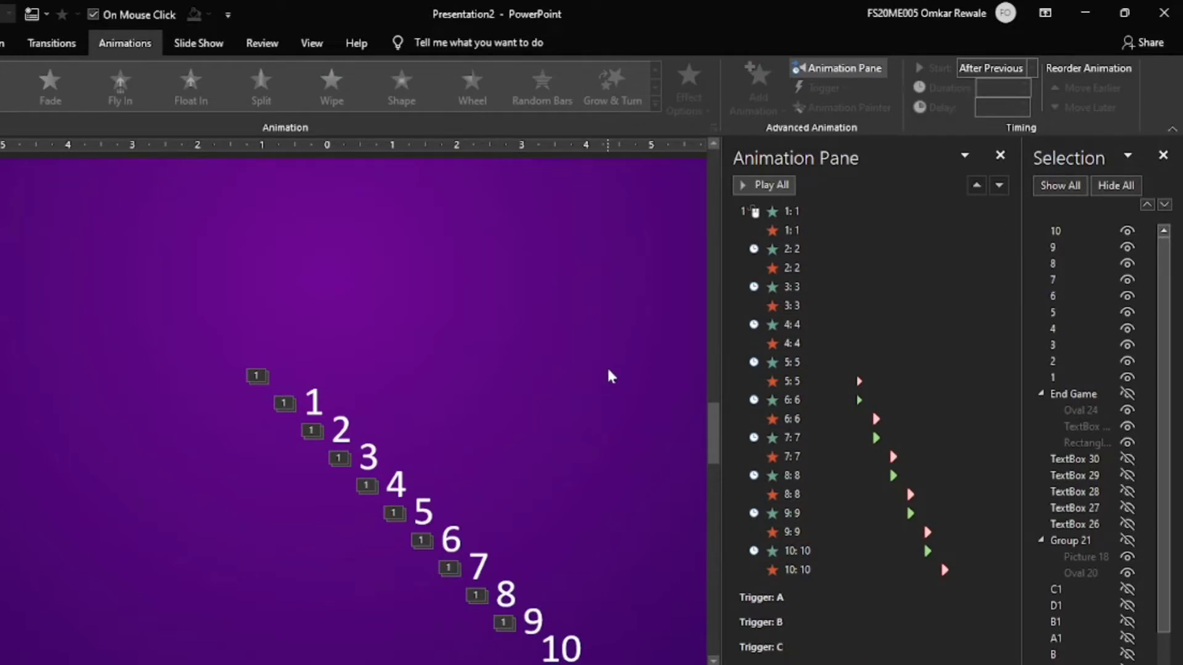
Step: Stack all ten countdown number boxes on top of each other by aligning them to center and middle
scroll(609, 377, down, 4)
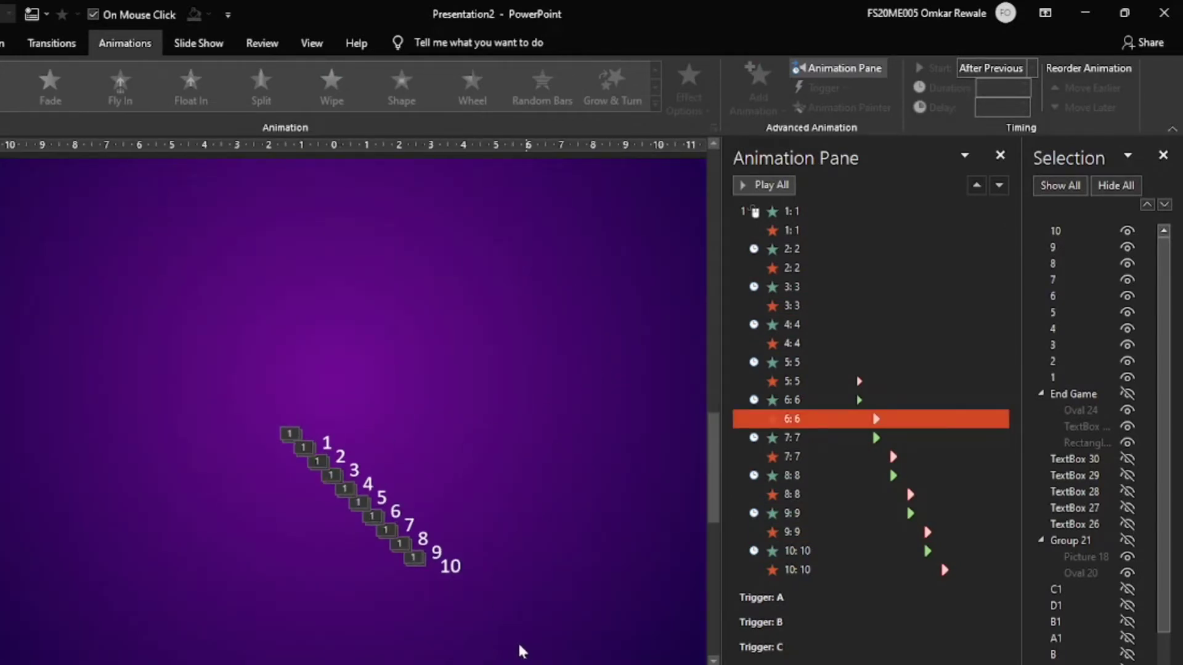
drag(244, 399, 520, 602)
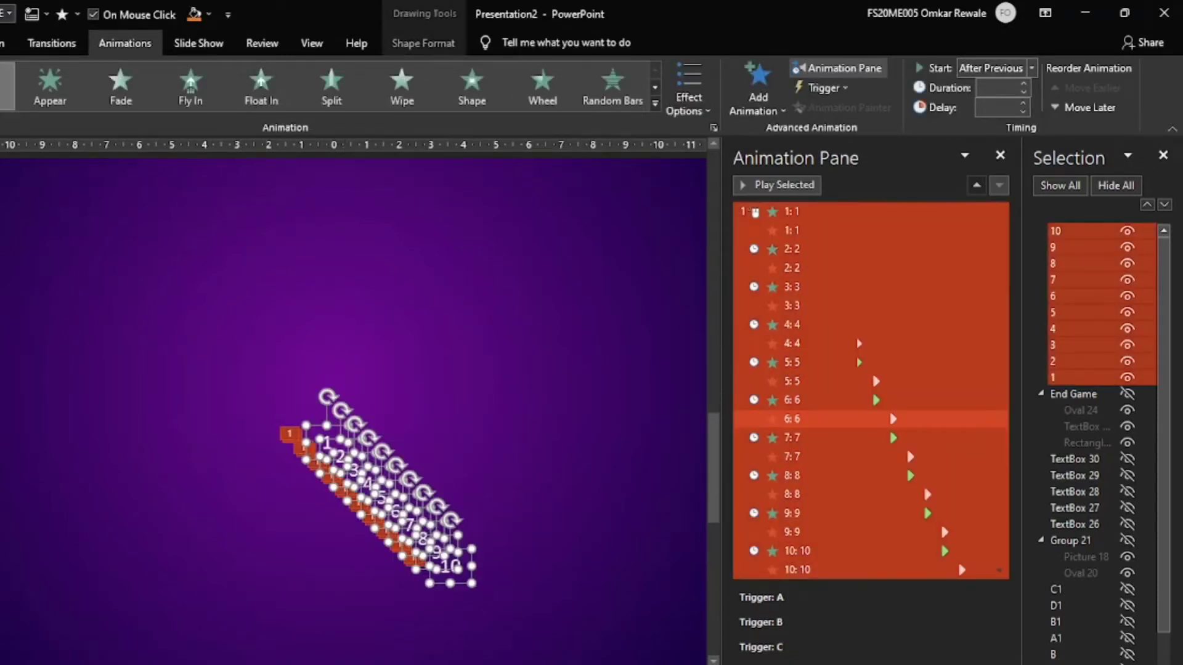
click(0, 43)
click(753, 86)
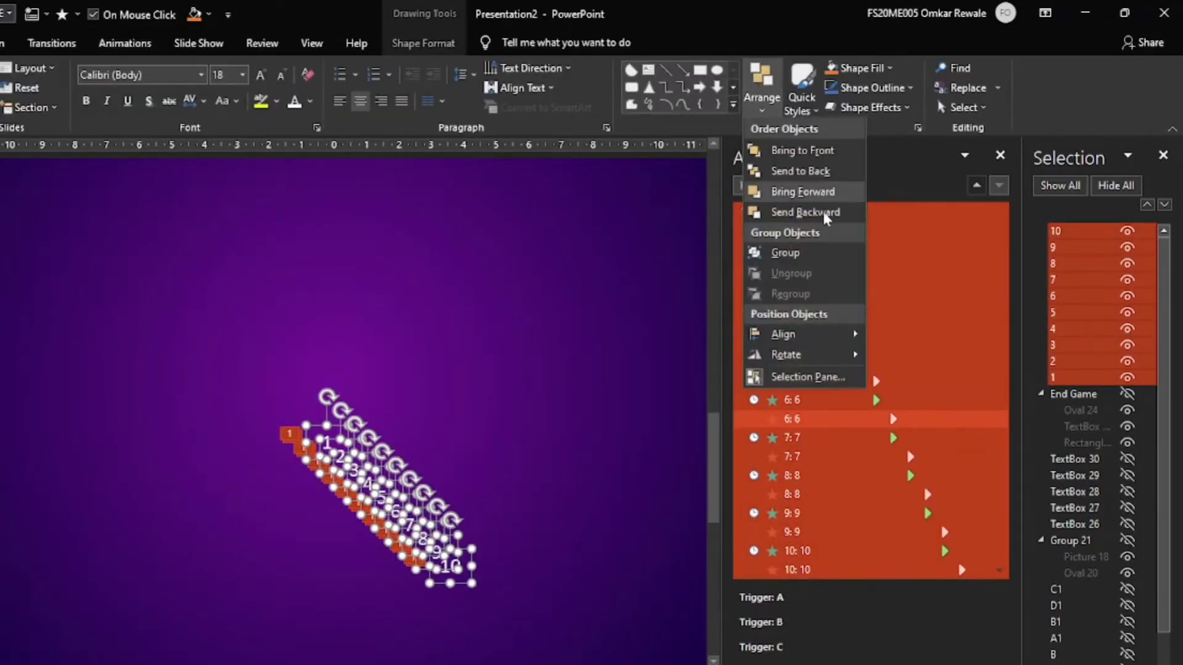
mouse_move(819, 338)
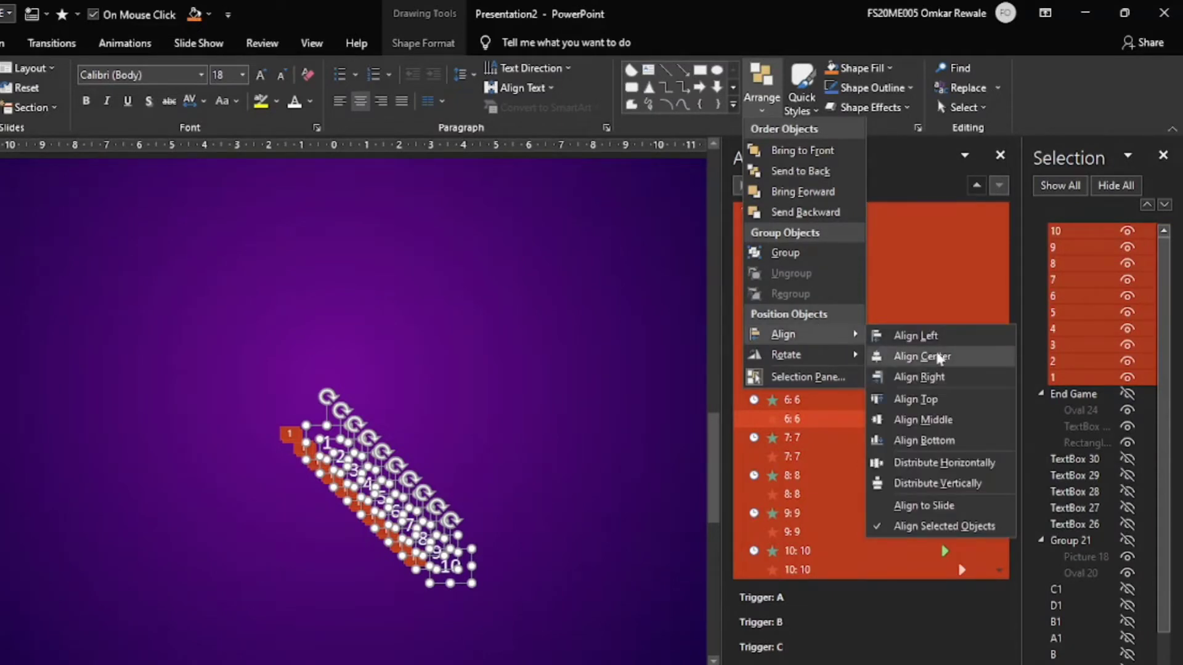
click(939, 358)
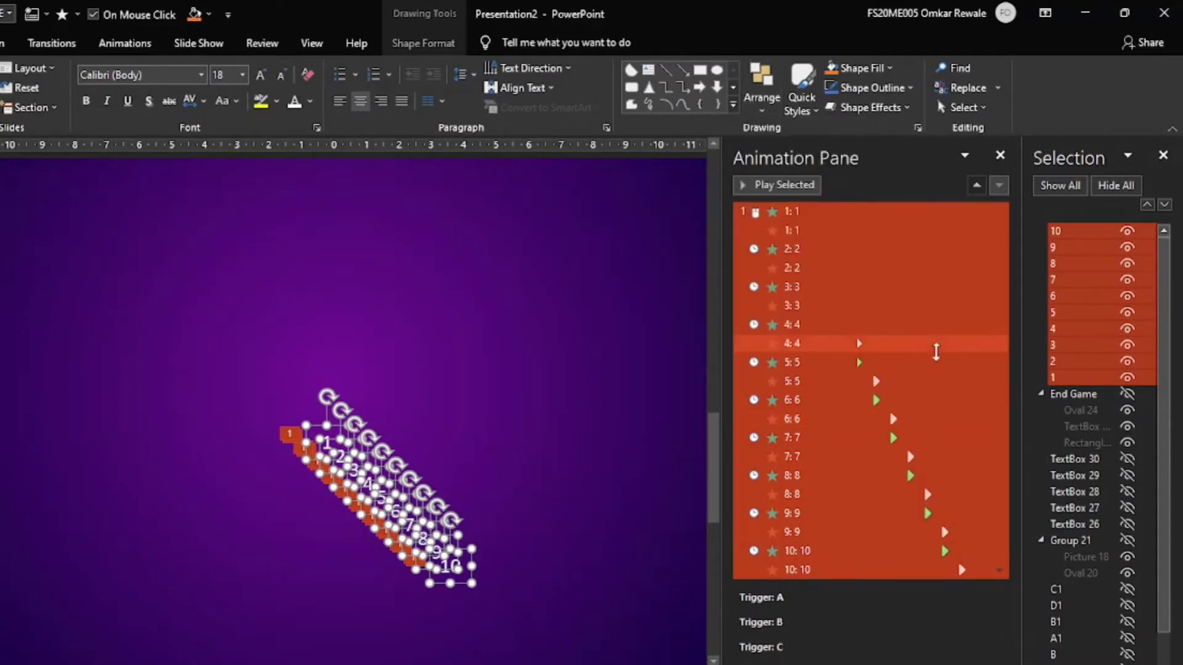
click(758, 96)
mouse_move(813, 334)
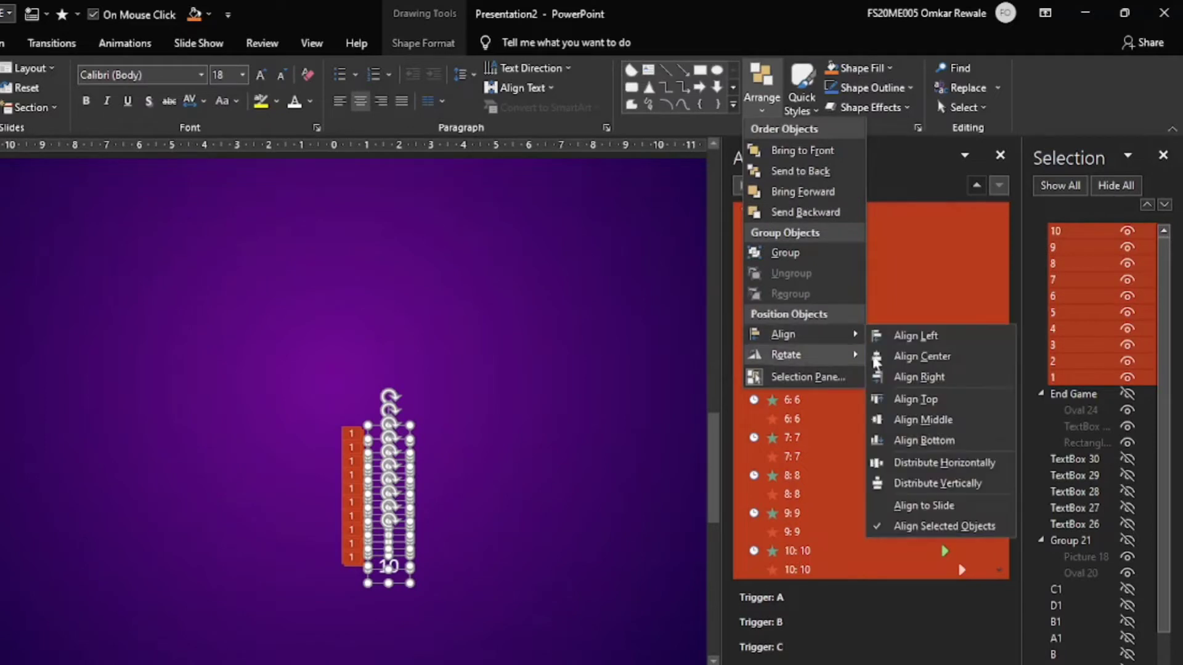
click(915, 421)
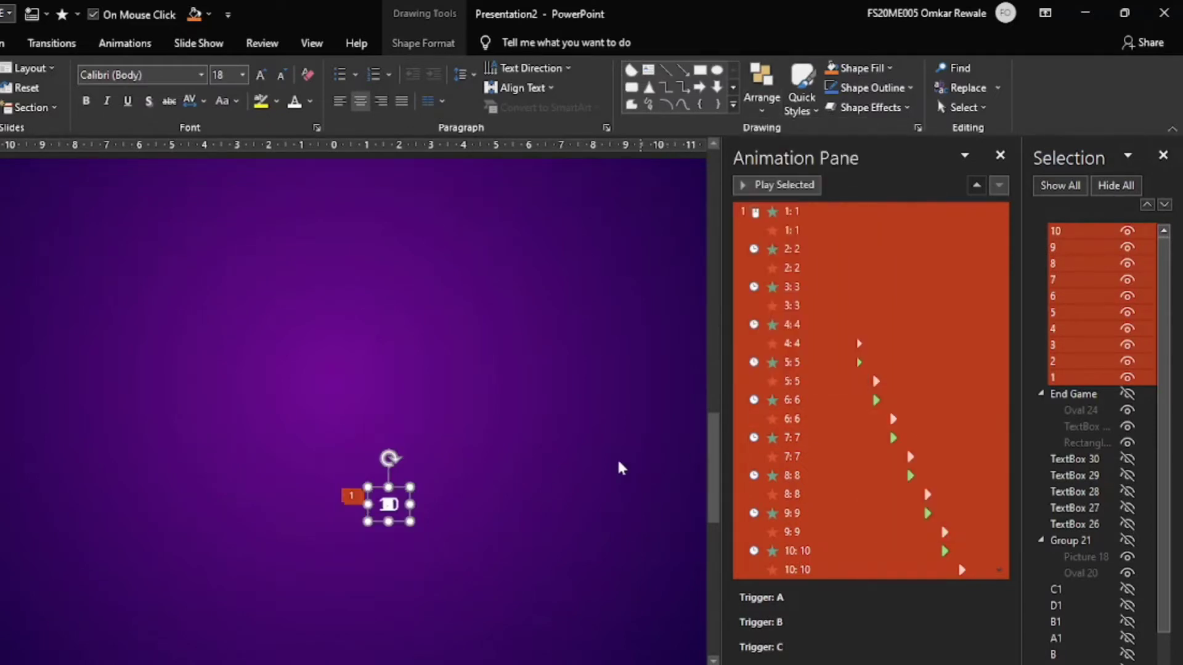
click(584, 477)
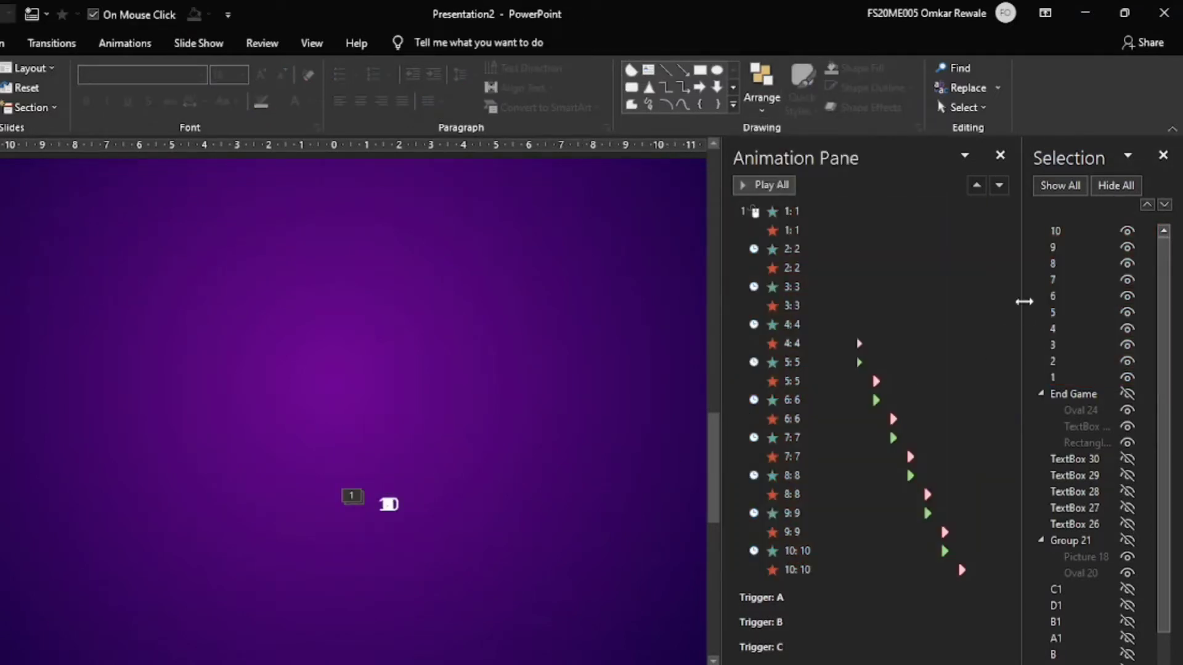
Step: Make all hidden slide objects visible, then hide only the End Game group
click(1075, 191)
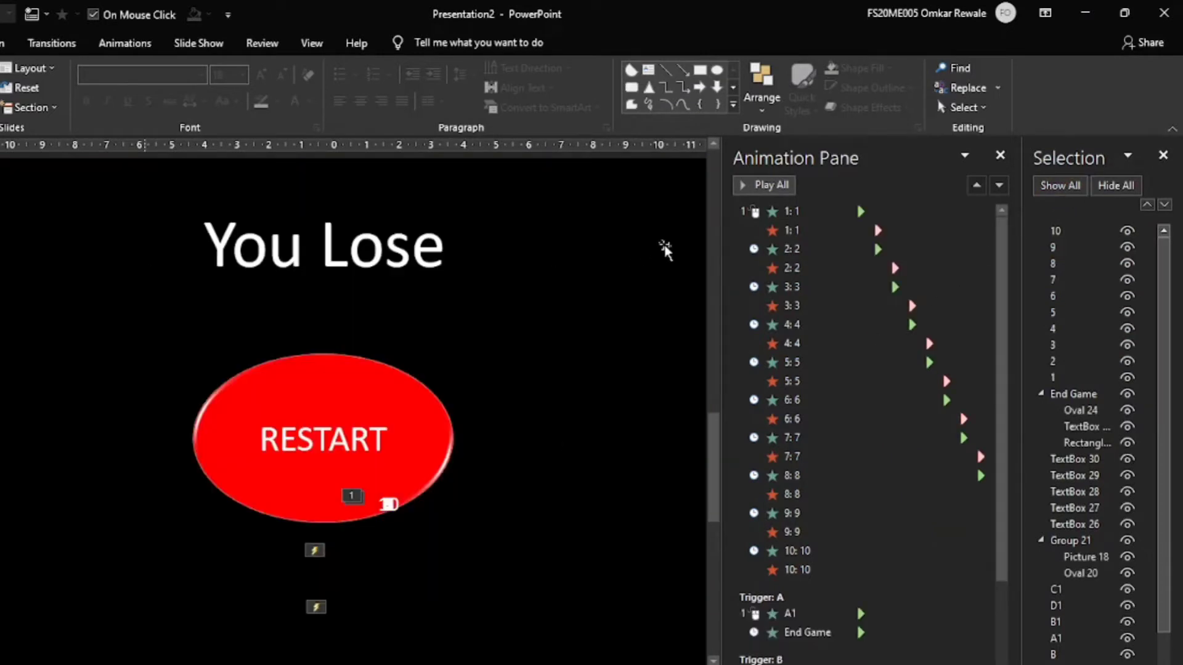
click(678, 238)
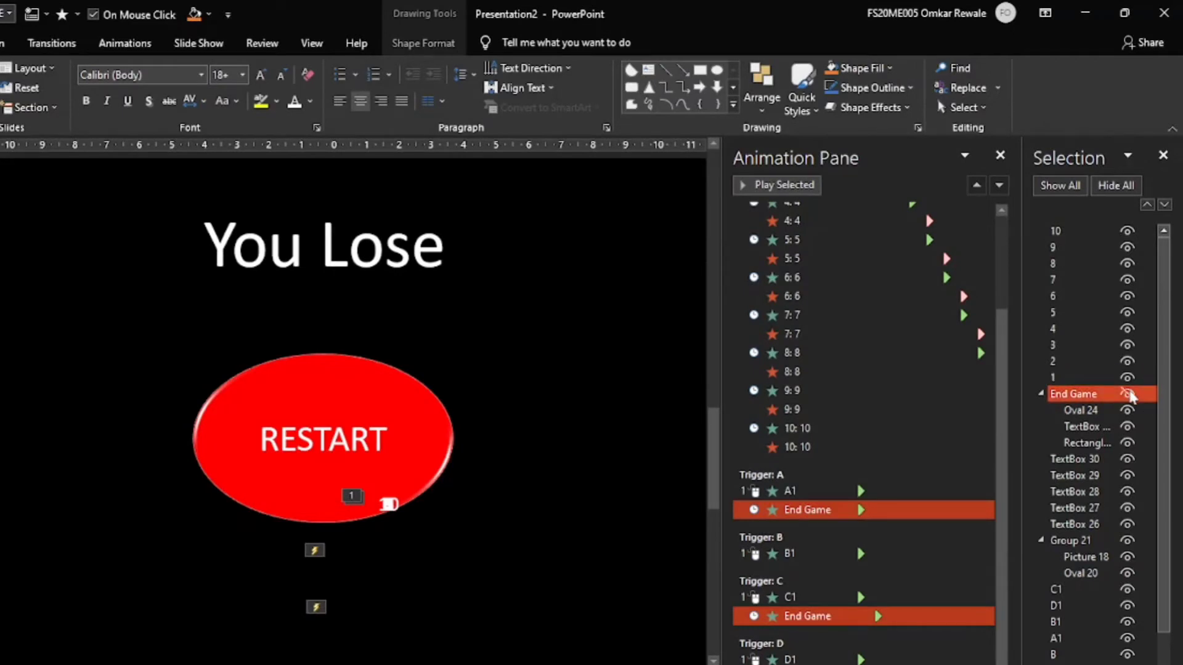
click(1128, 394)
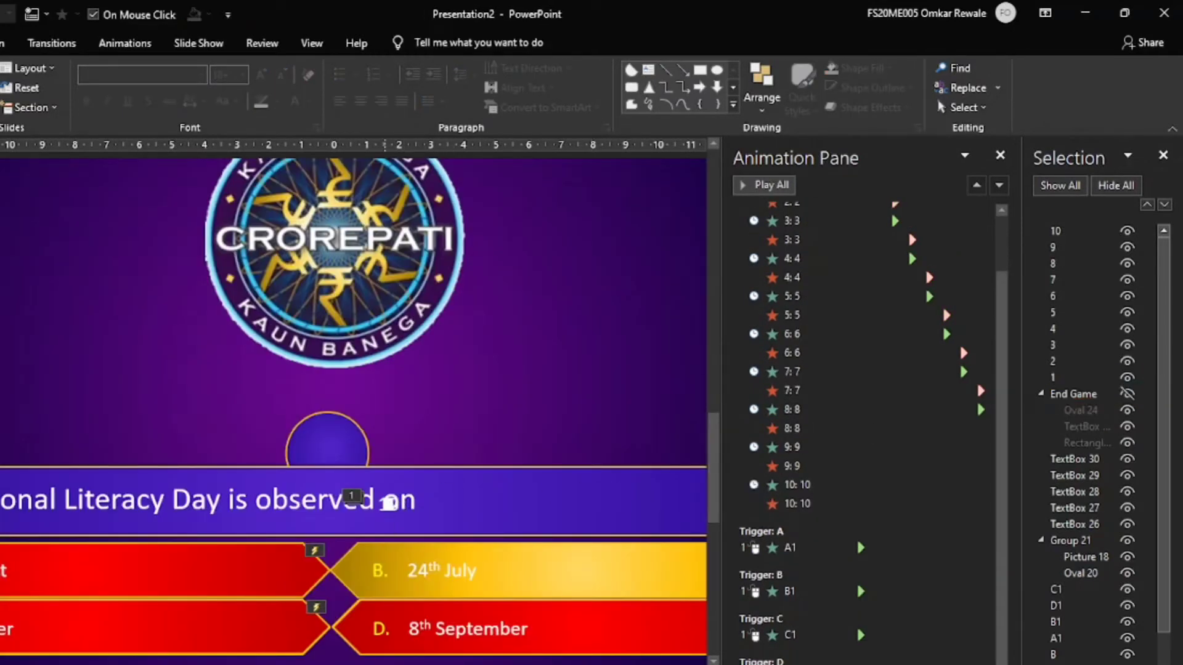
Step: Move the ten stacked countdown numbers together into the blue circle above the question bar
click(389, 492)
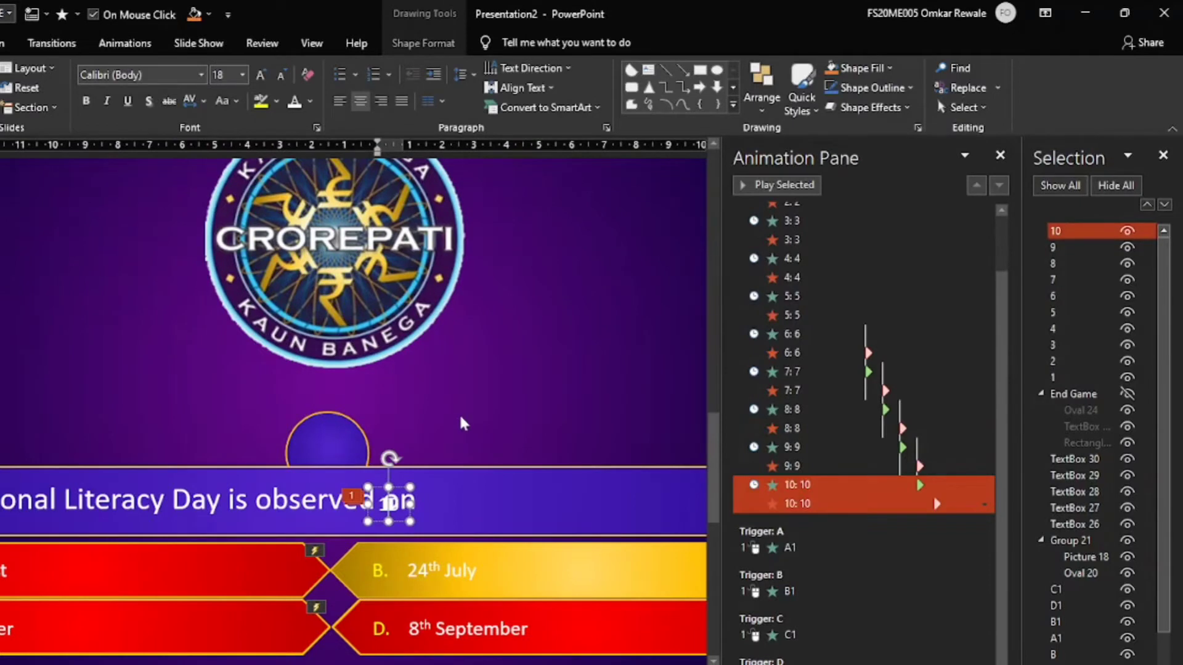
click(464, 424)
drag(482, 414, 358, 540)
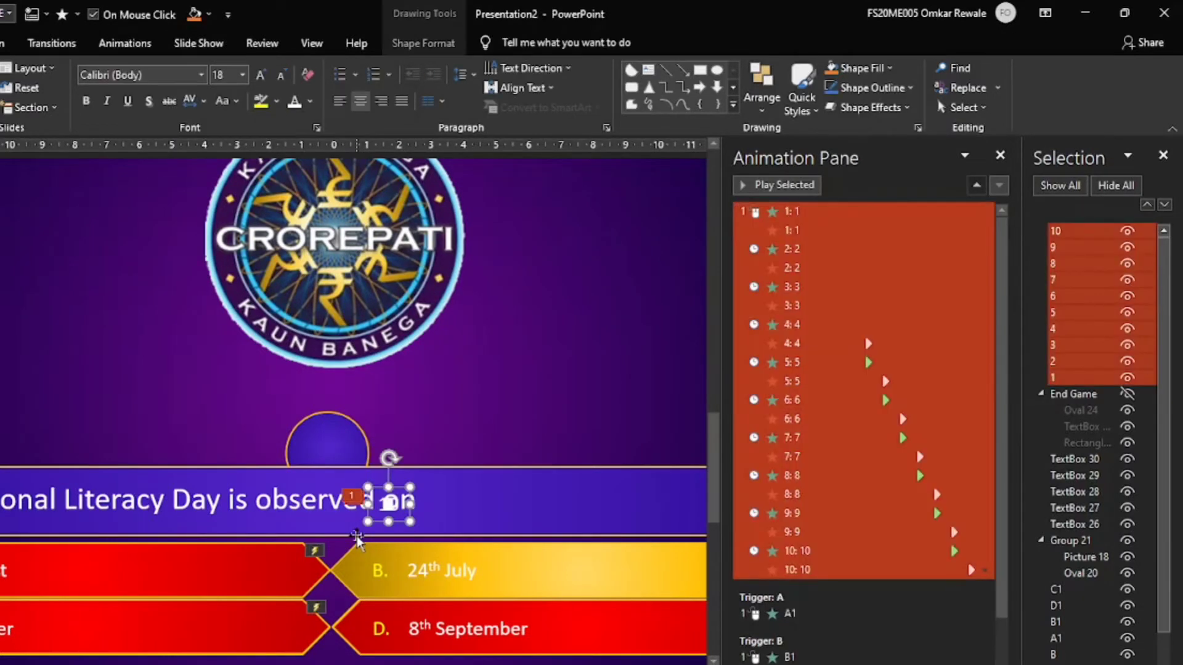
key(Up)
key(Up)
key(Up)
key(Up)
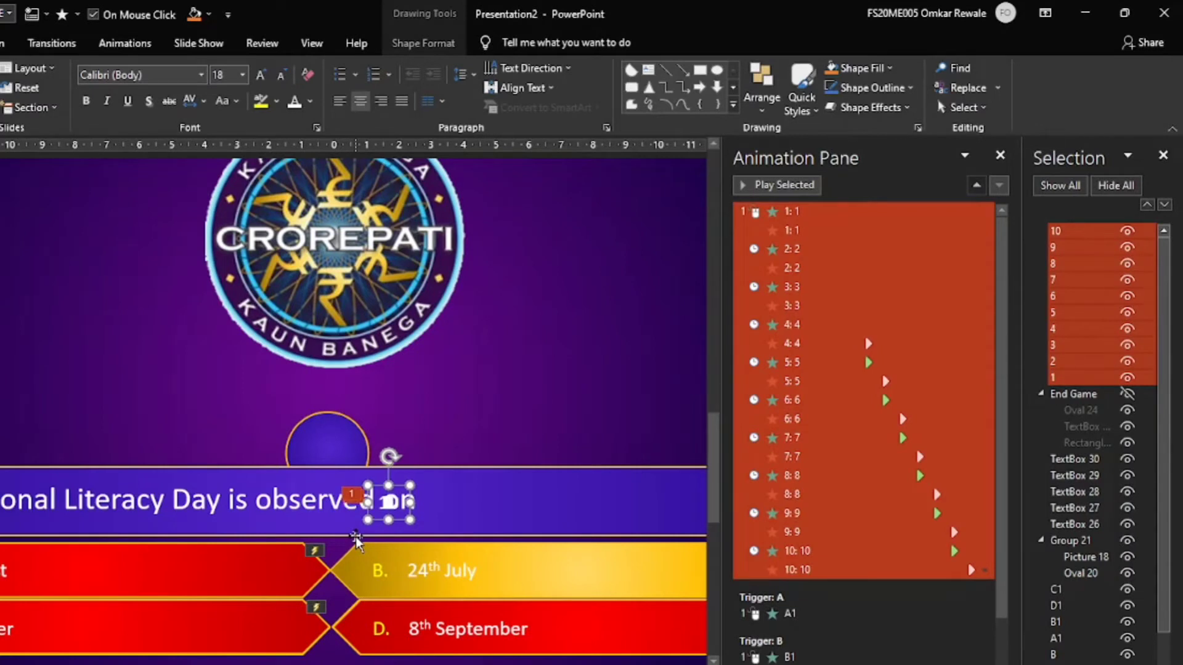
key(Up)
key(Up)
key(Up)
key(Up)
key(Up)
key(Up)
key(Up)
key(Up)
key(Up)
key(Up)
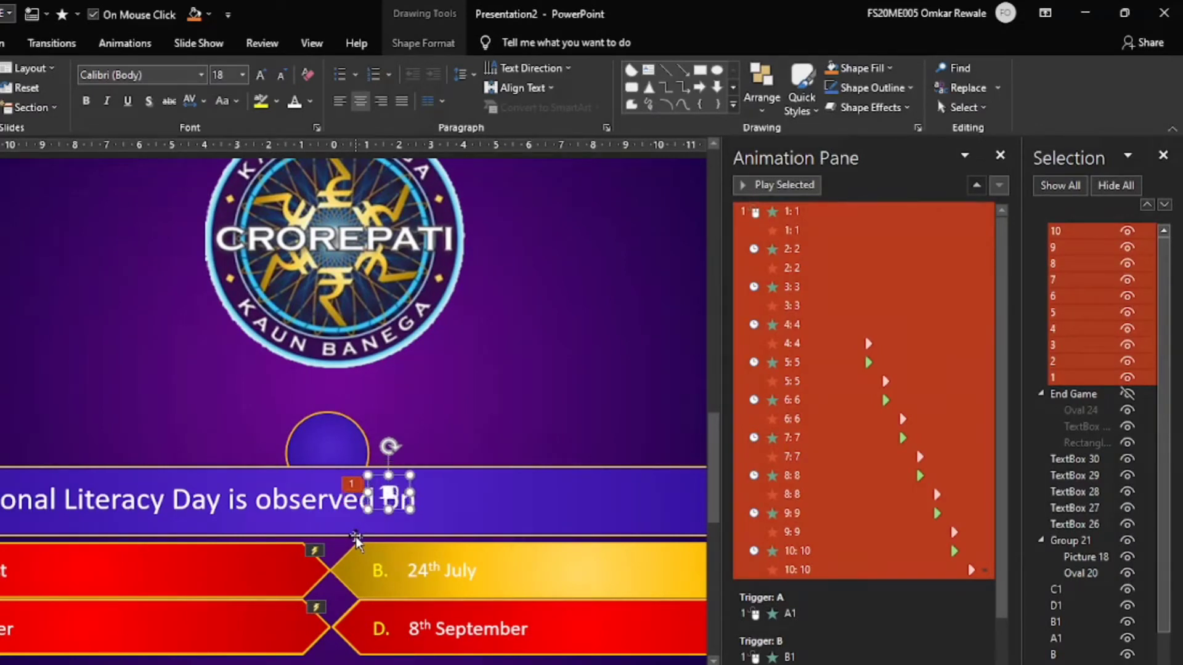
key(Up)
key(Up)
key(Up)
key(Up)
key(Up)
key(Up)
key(Up)
key(Up)
key(Up)
key(Up)
key(Up)
key(Up)
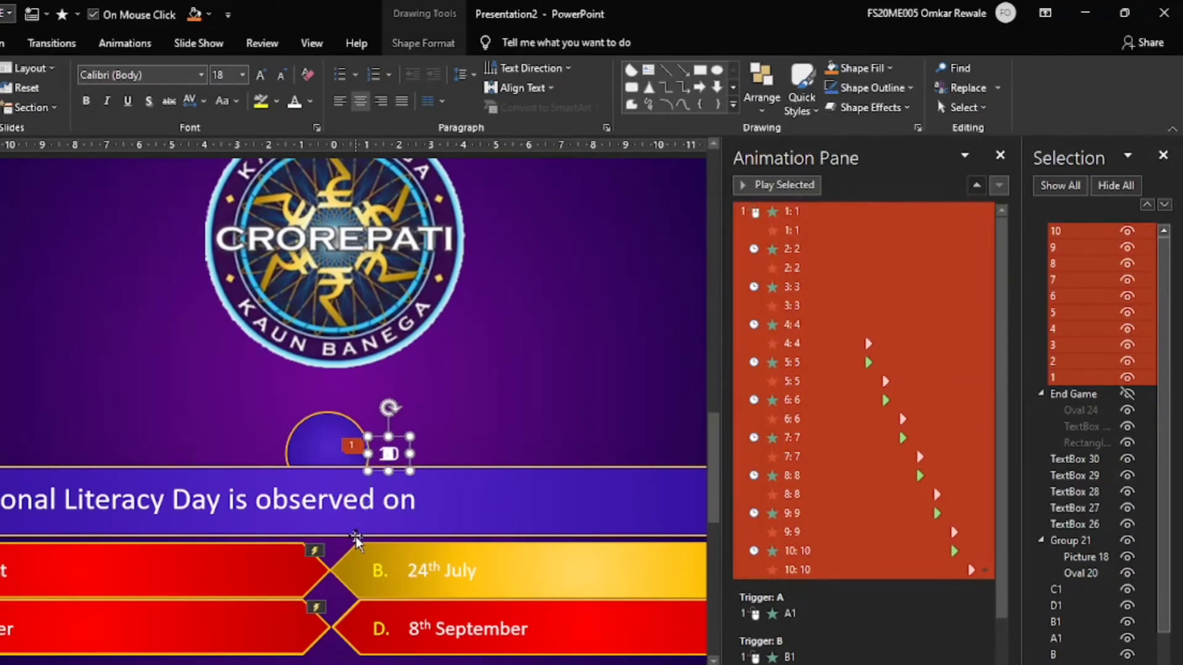
key(Left)
key(Left)
key(Left)
key(Left)
key(Left)
key(Left)
key(Left)
key(Left)
key(Left)
key(Left)
key(Left)
key(Left)
key(Left)
key(Left)
key(Left)
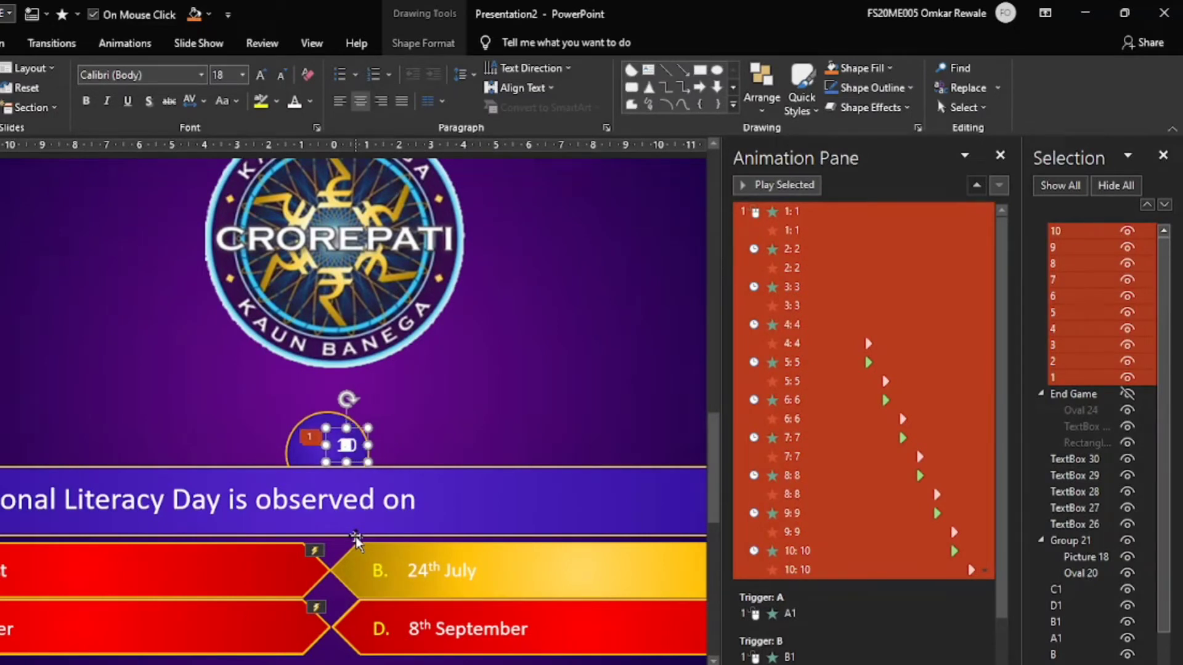
key(Left)
key(Left)
key(Left)
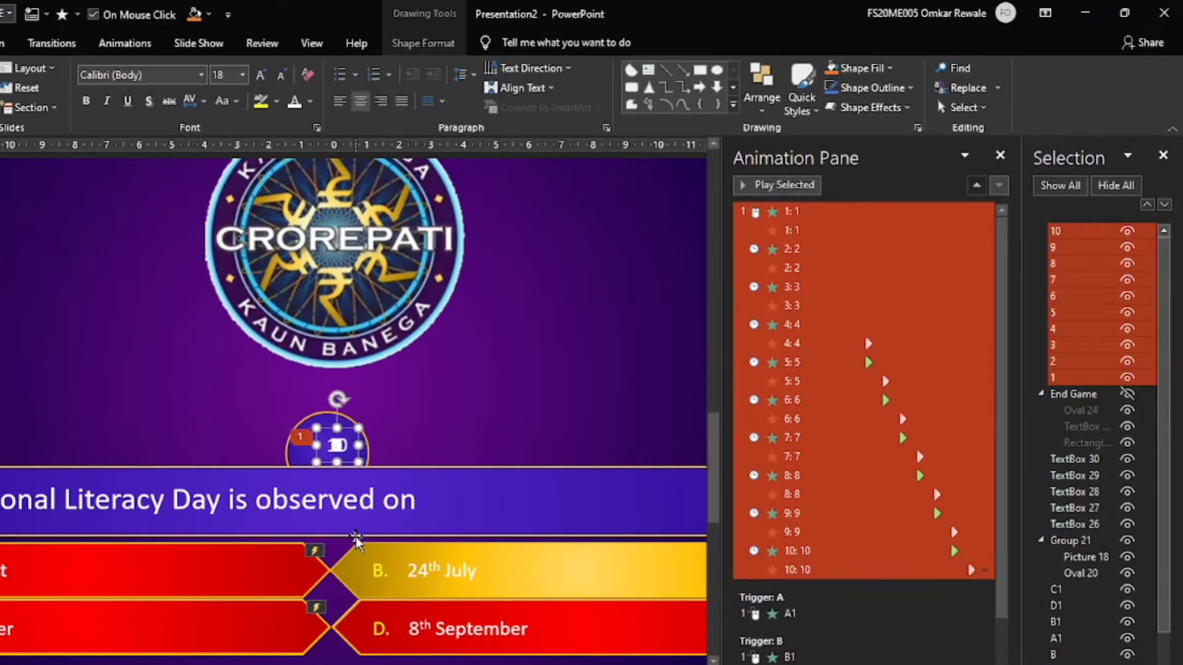
key(Left)
key(Left)
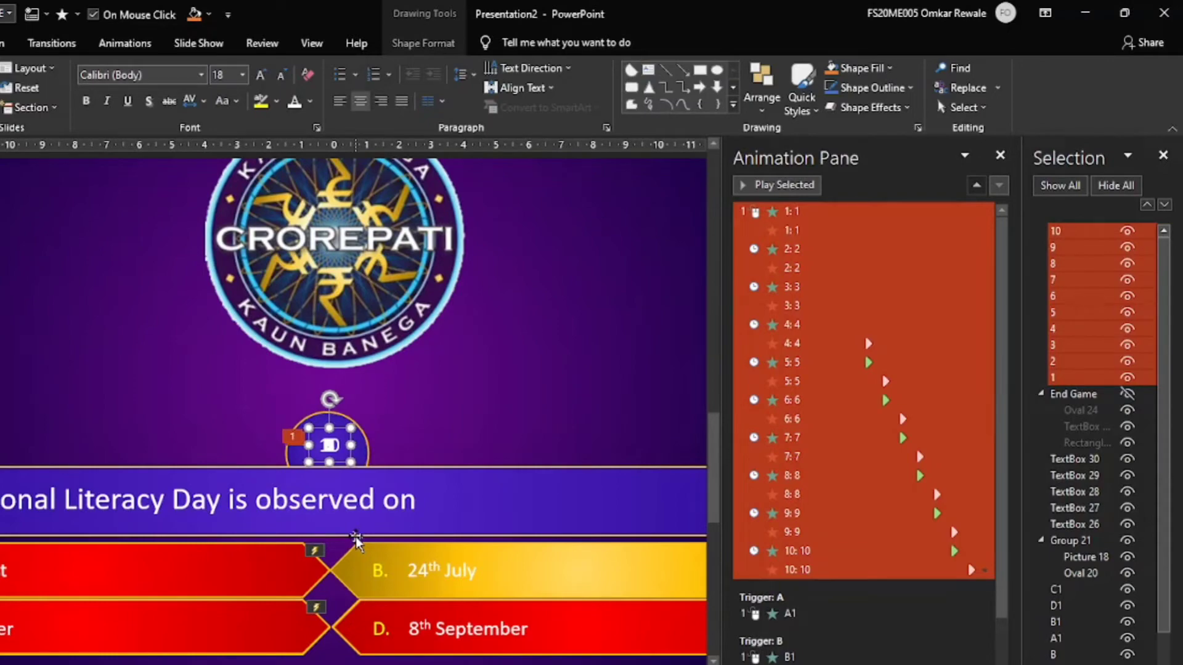
key(Up)
key(Up)
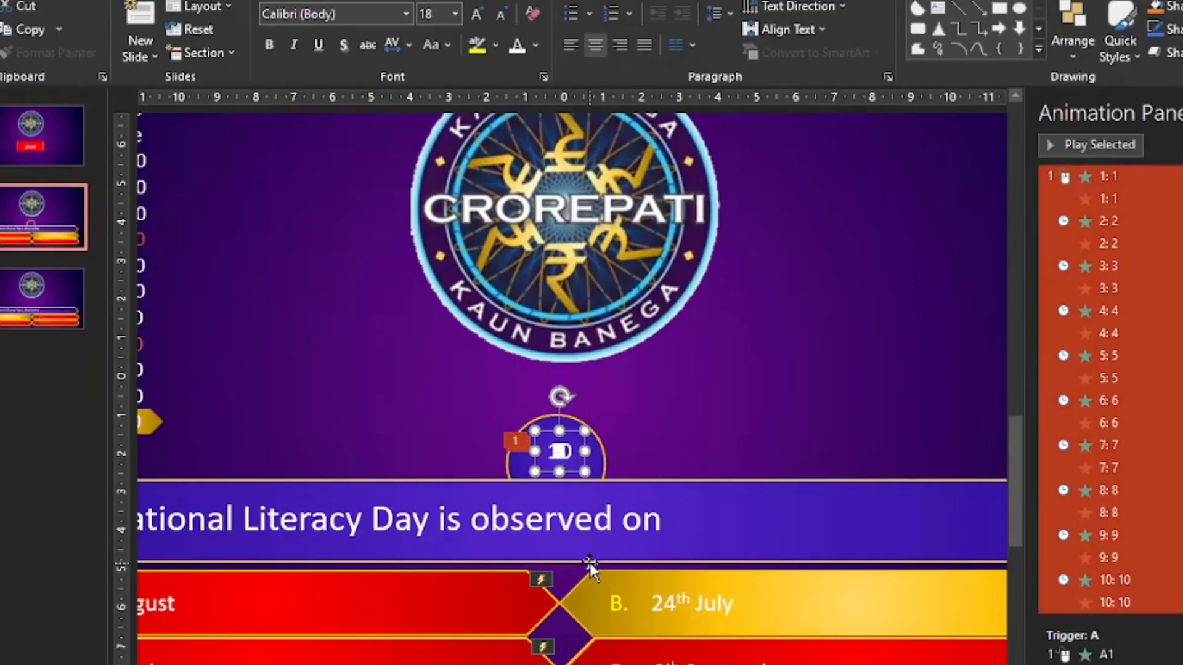
key(Down)
key(Left)
click(714, 417)
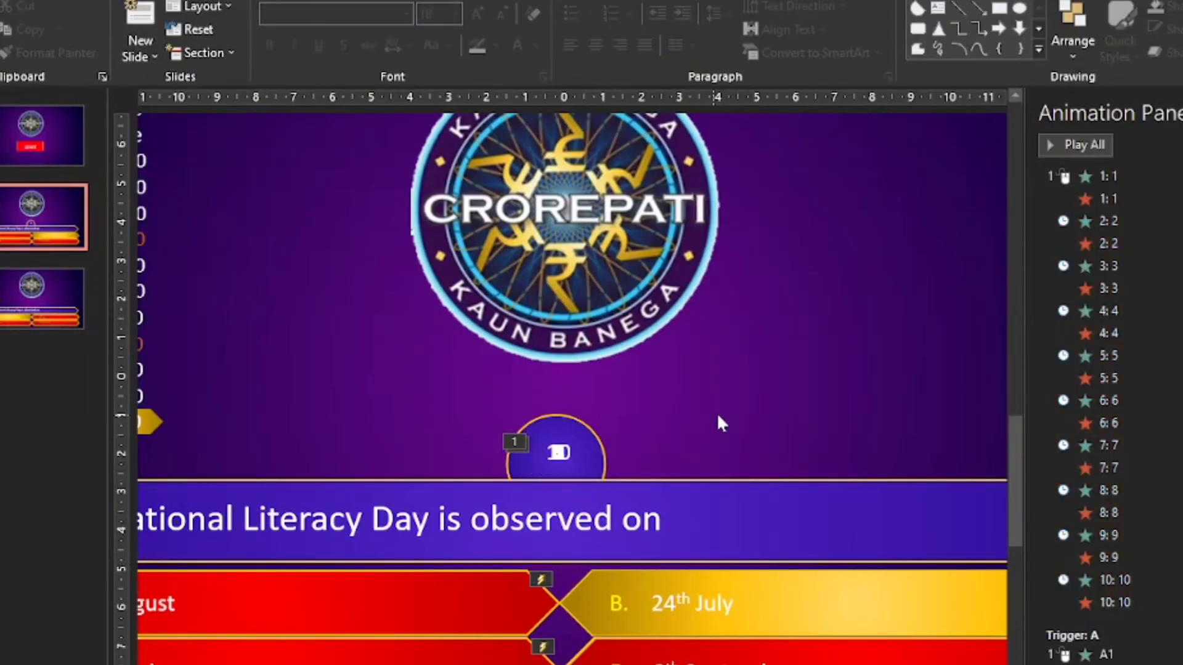
Step: Preview all of the question slide's animations to check the countdown in the circle
scroll(731, 420, down, 2)
scroll(732, 421, down, 1)
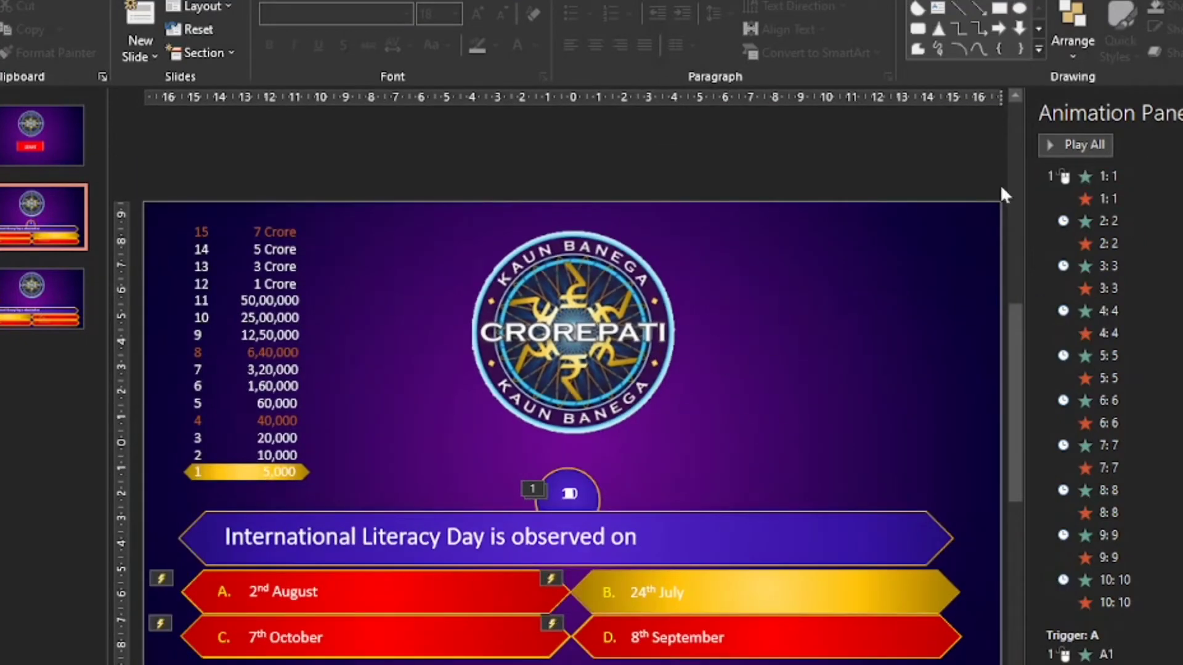
click(1089, 145)
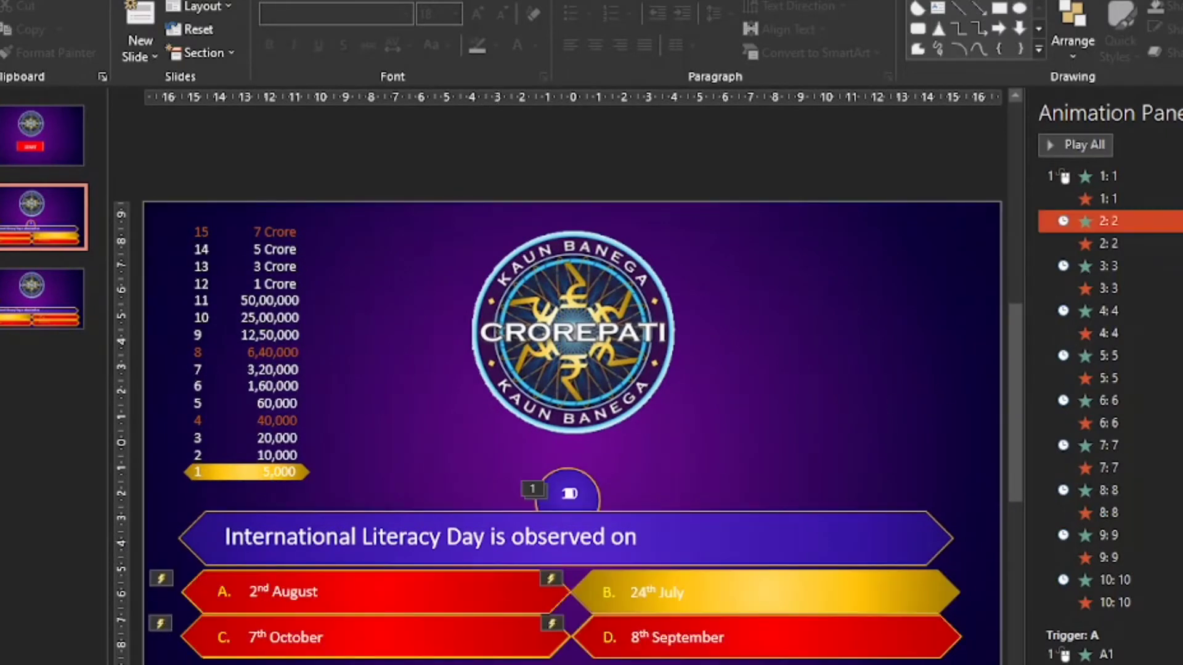
Step: Make the End Game group visible on the question slide and select it
click(1137, 623)
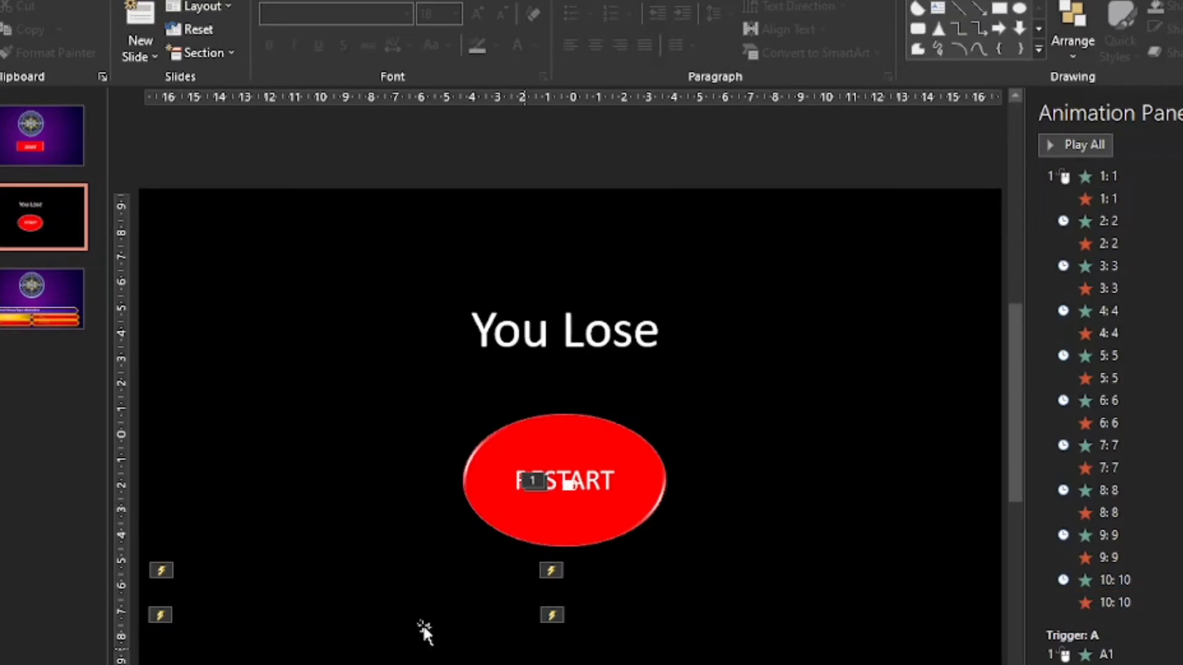
click(1170, 580)
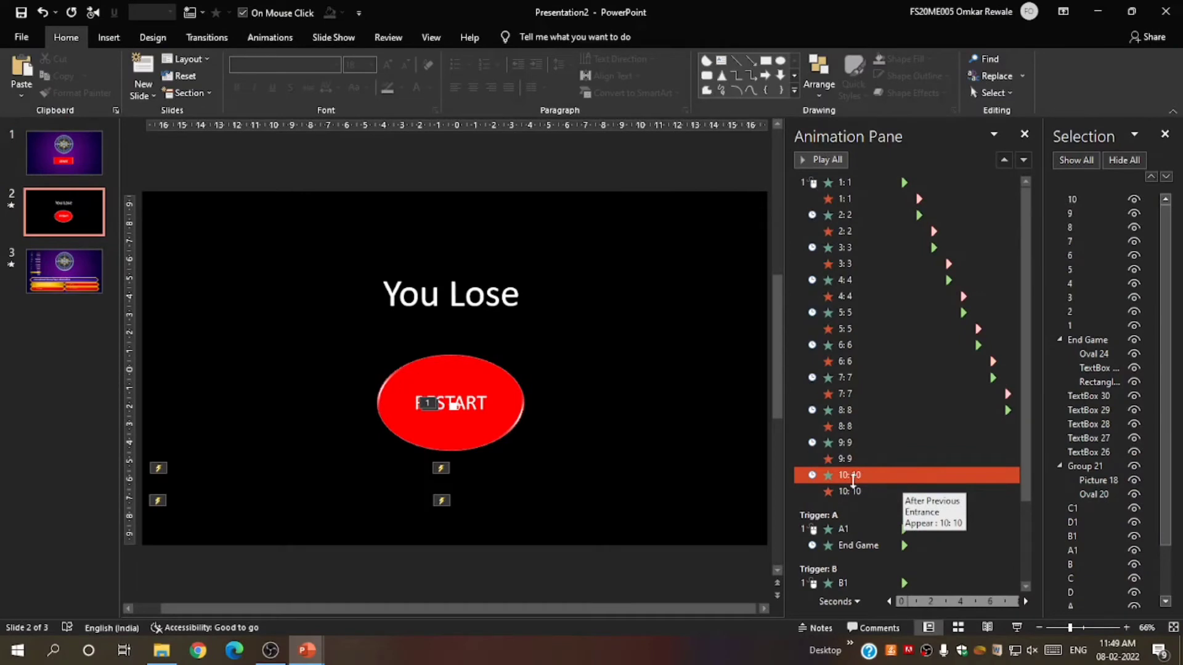
click(741, 245)
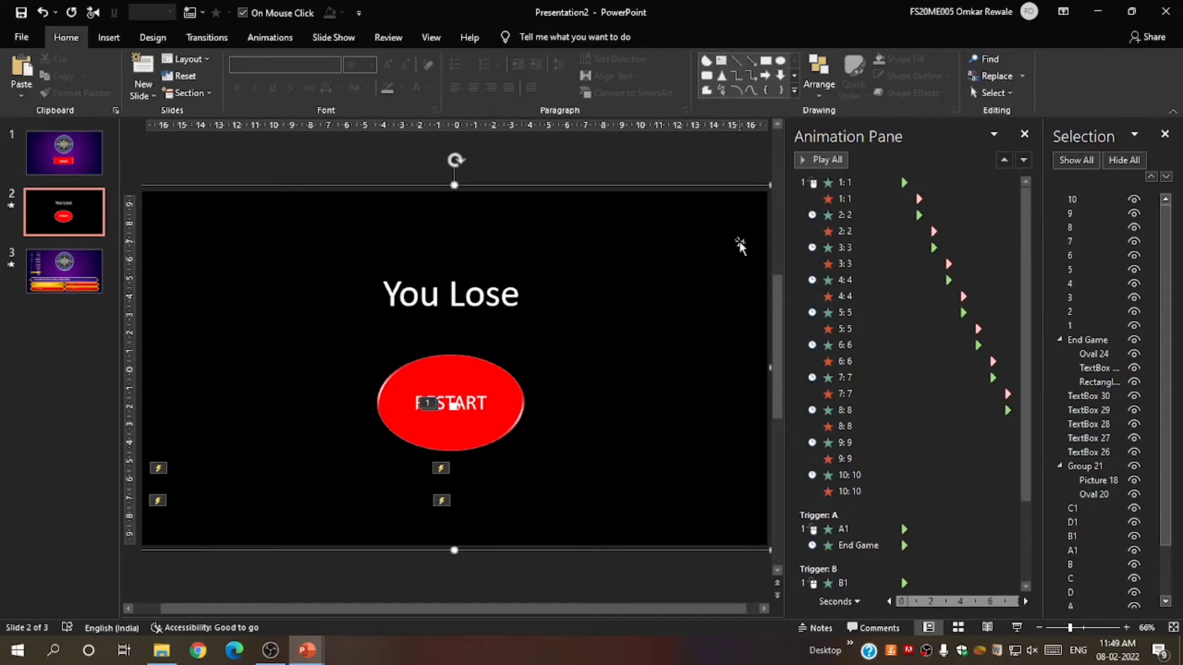
click(1090, 338)
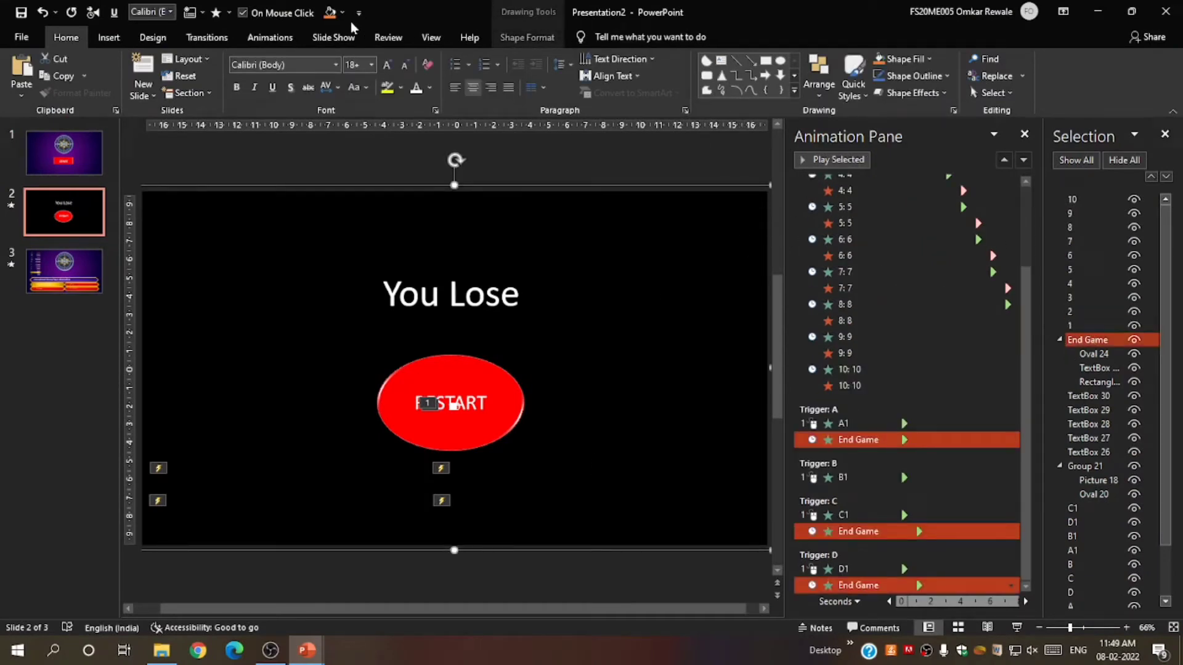
Step: Add another Appear entrance animation to the End Game group, following the countdown animations
click(269, 38)
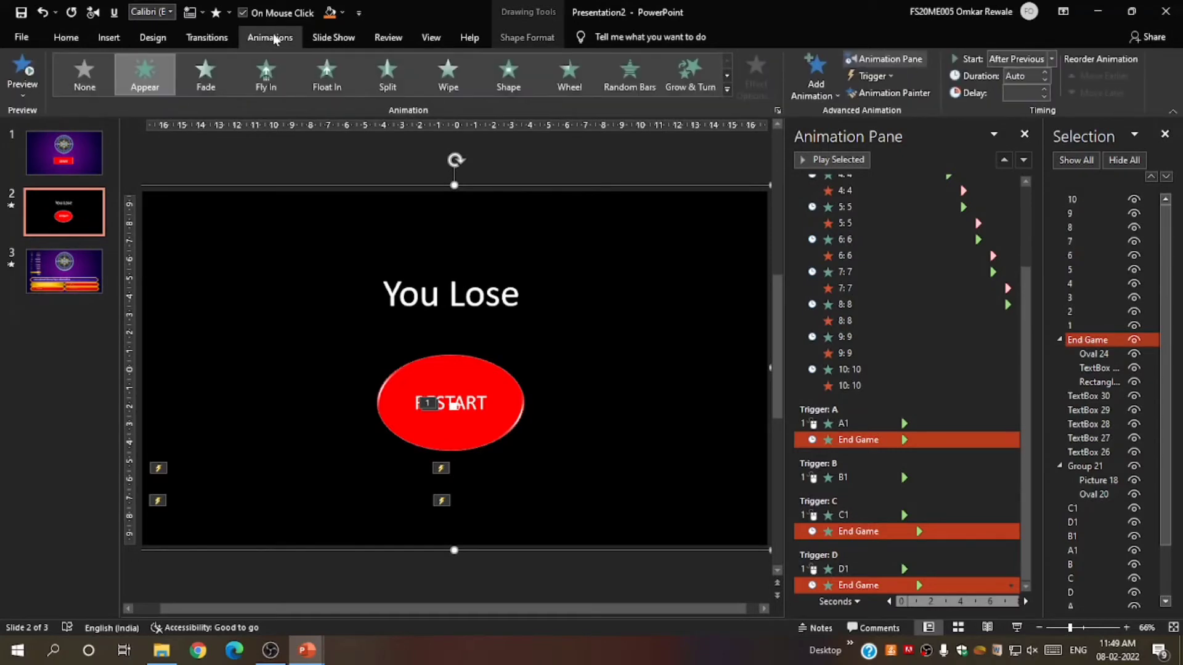
click(817, 84)
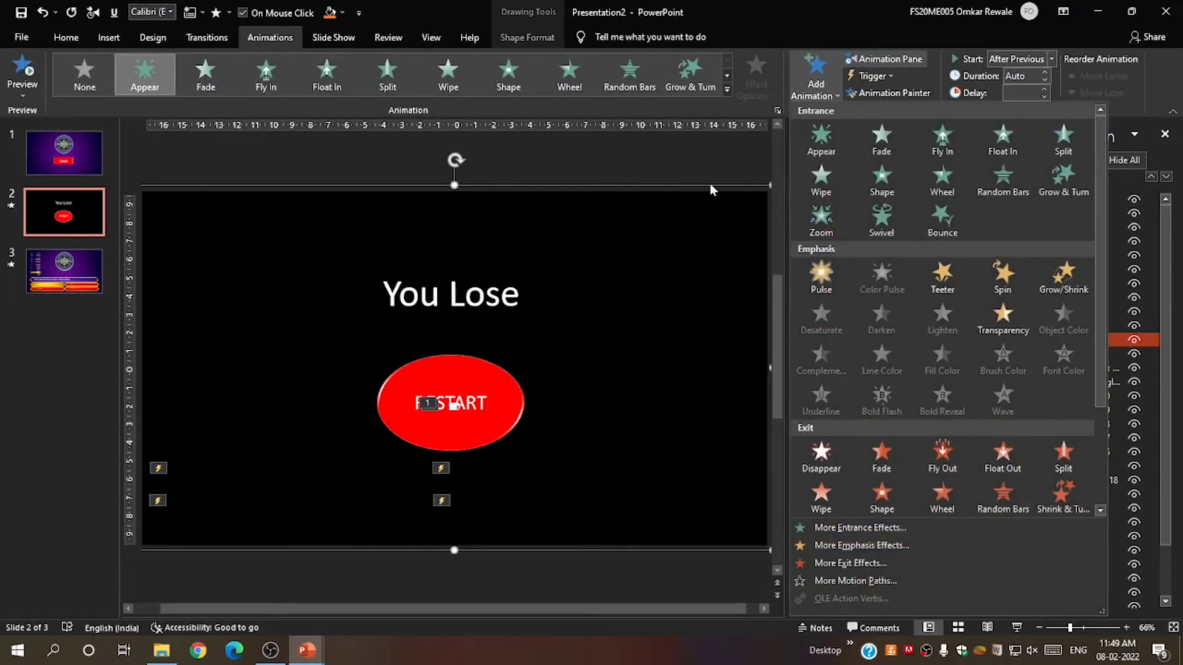
click(705, 147)
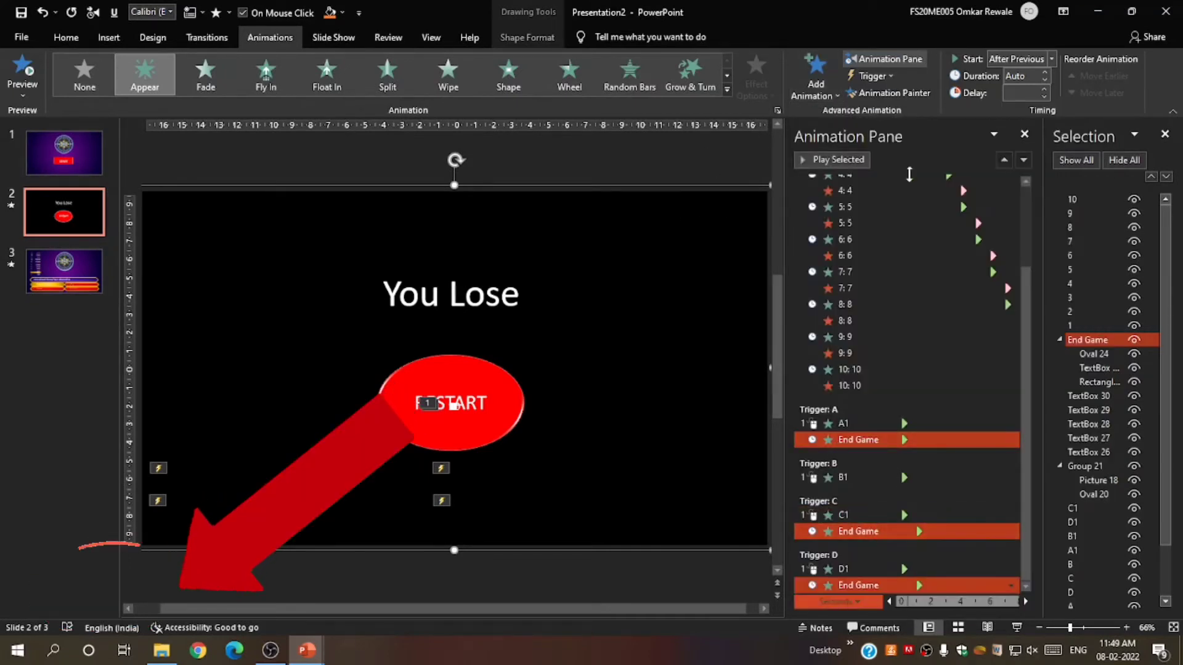
click(819, 83)
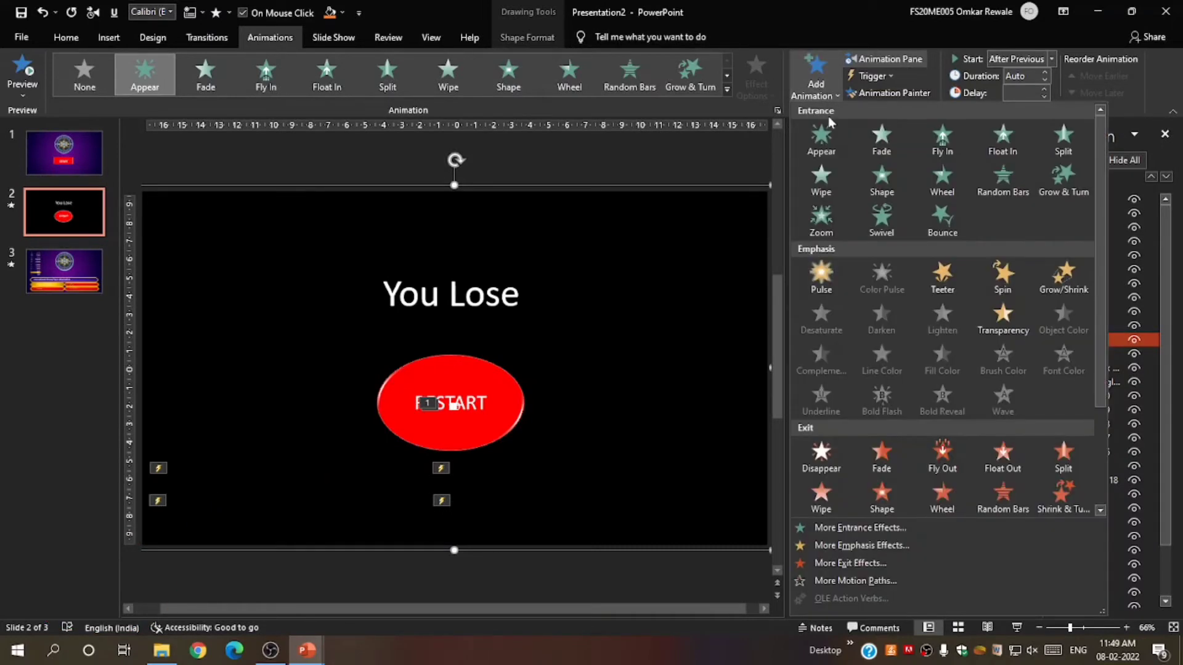
click(820, 146)
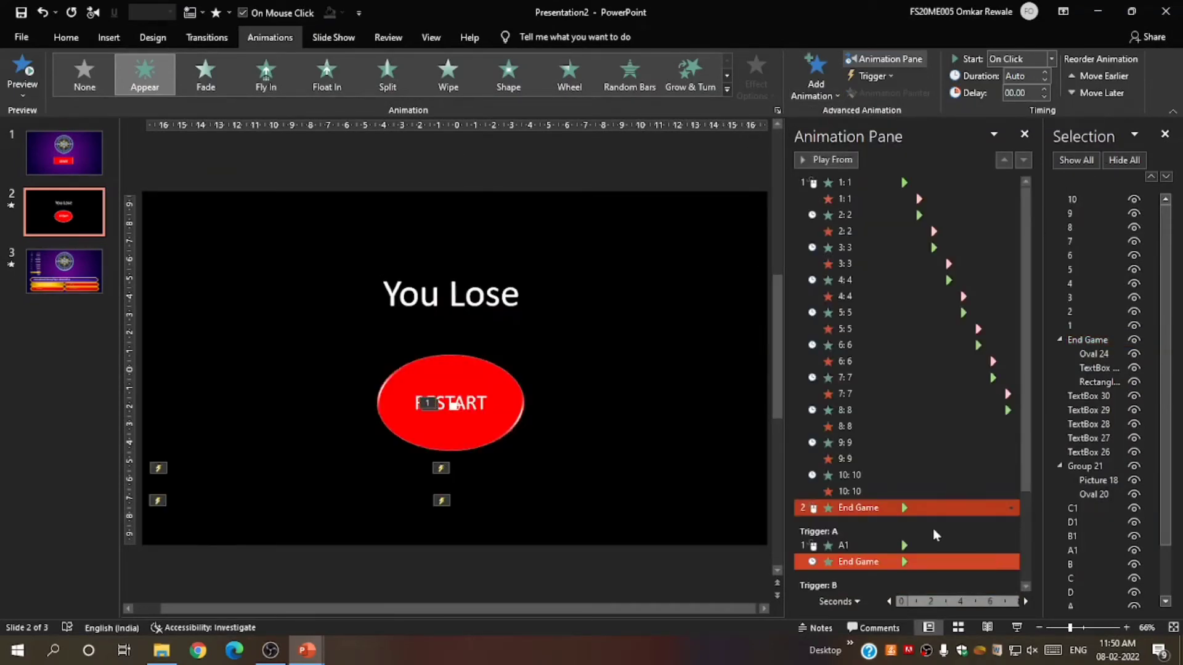
Step: Set the new End Game Appear animation to start After Previous, following the exit of countdown number 10
right_click(881, 510)
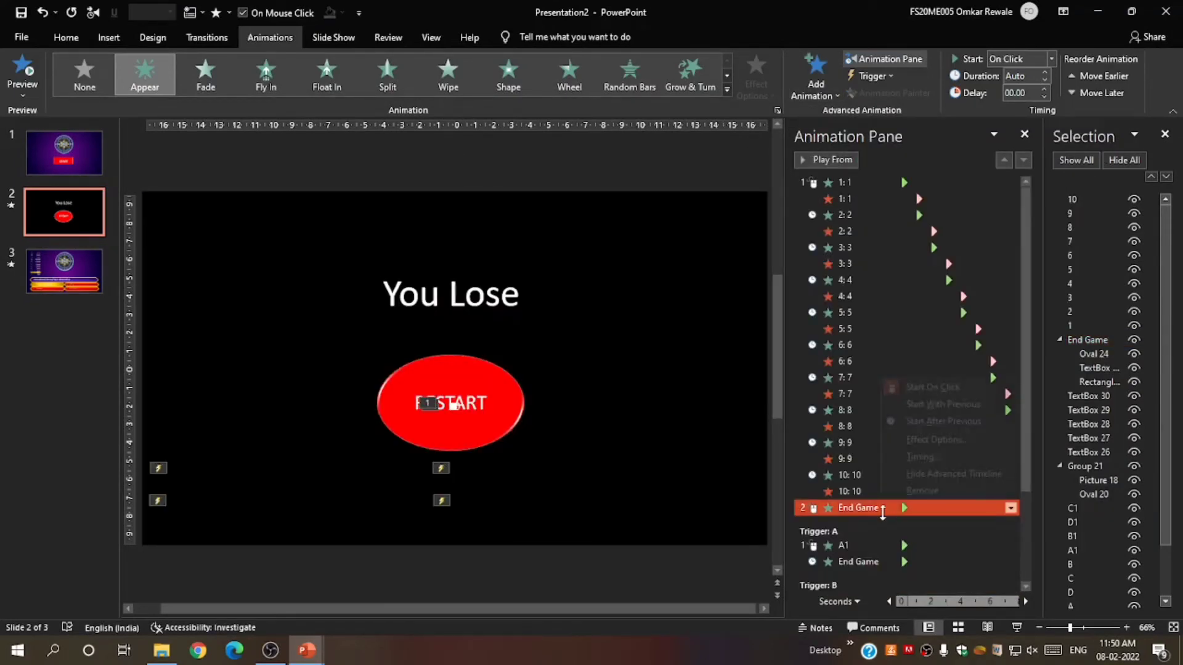
click(969, 422)
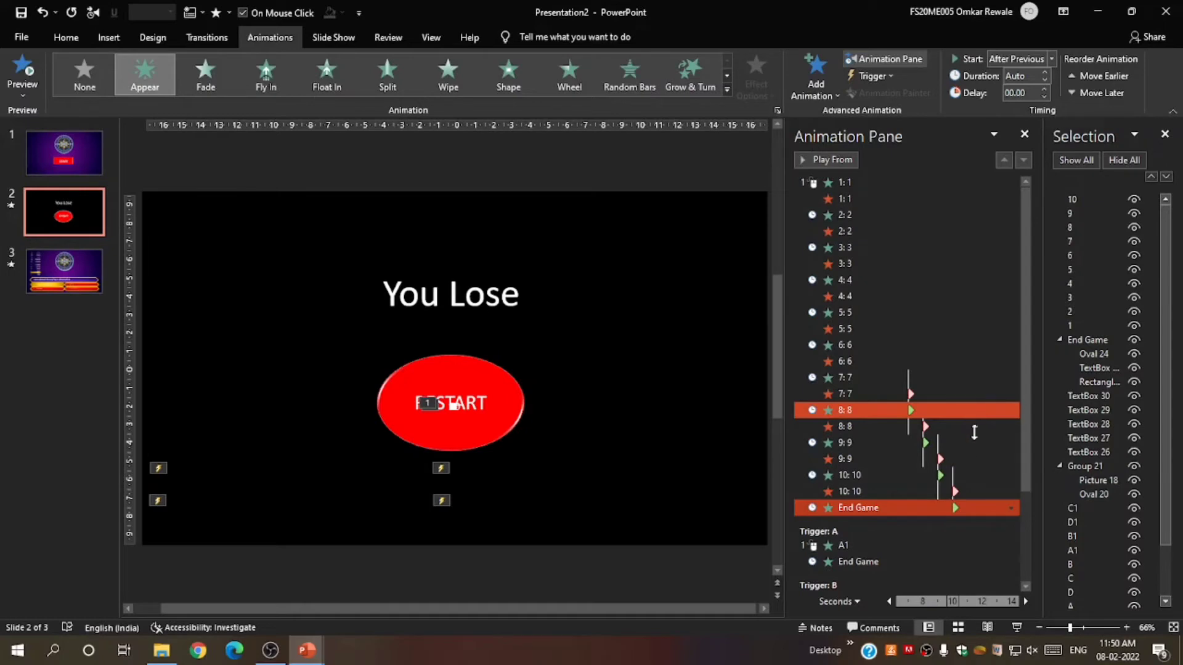
click(674, 174)
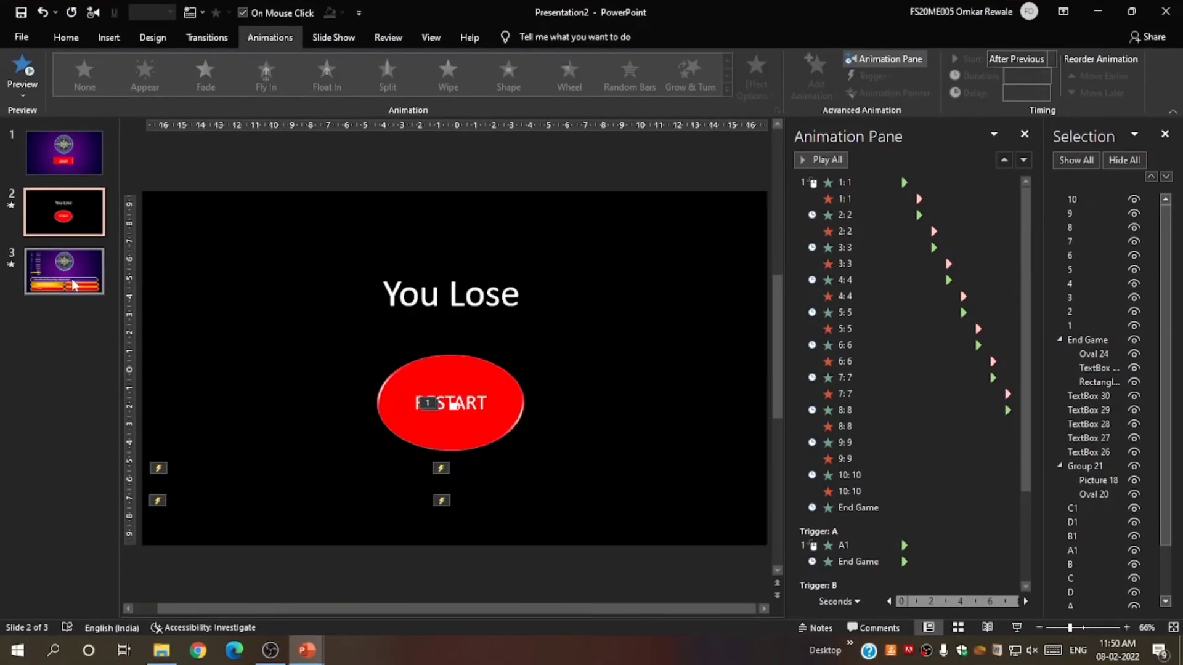
Step: Delete slide 3, the older copy of the question slide without the countdown
click(73, 285)
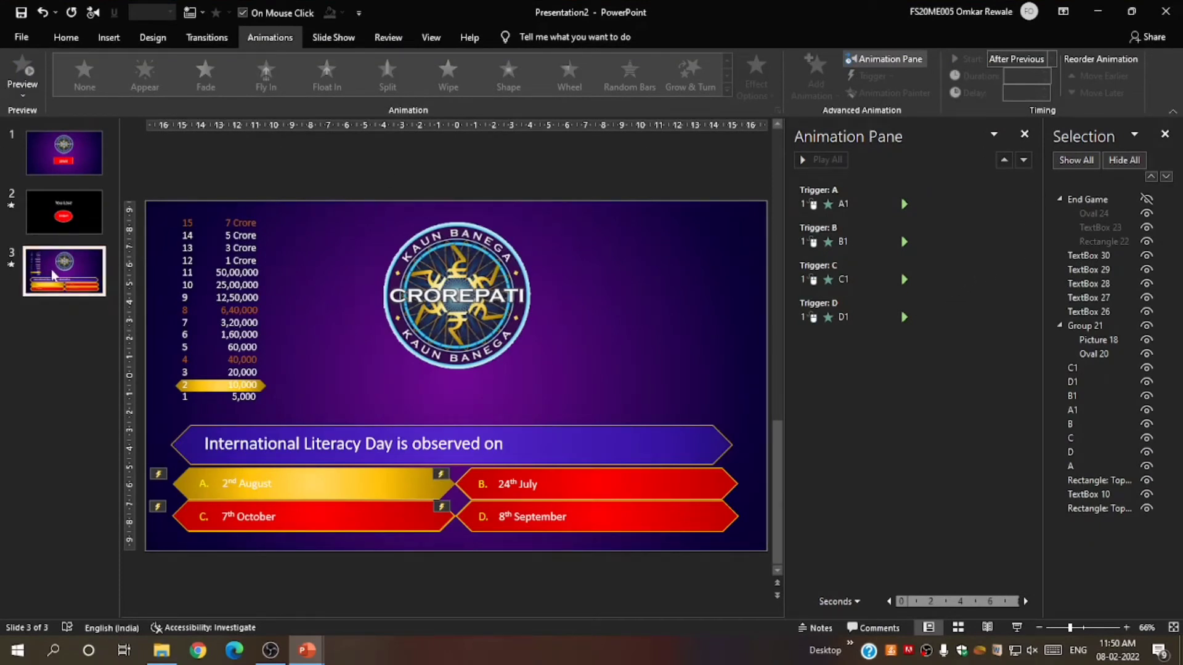
click(53, 213)
click(61, 265)
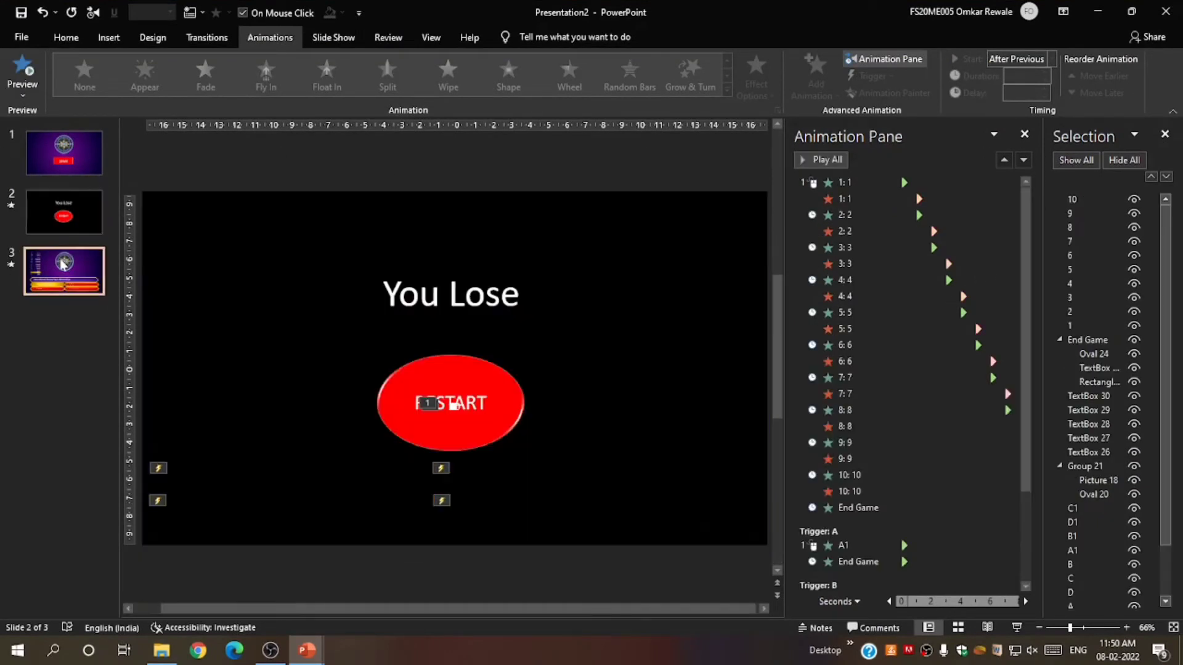
Step: Return to slide 2 and close the Animation and Selection panes
click(44, 154)
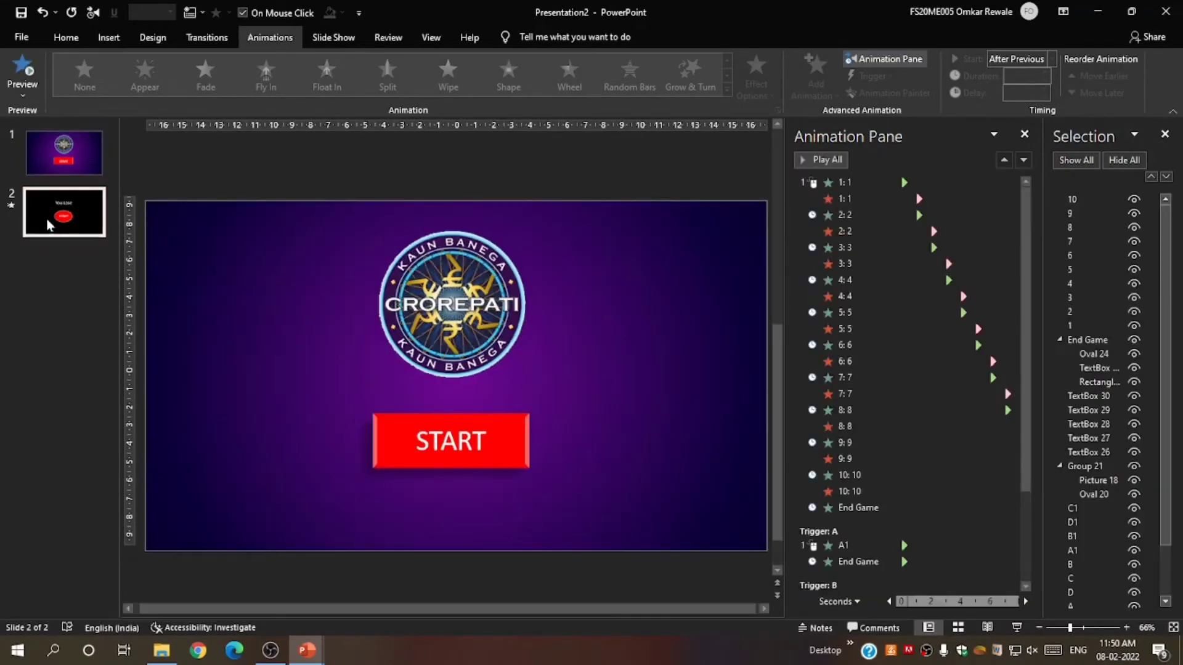
click(46, 220)
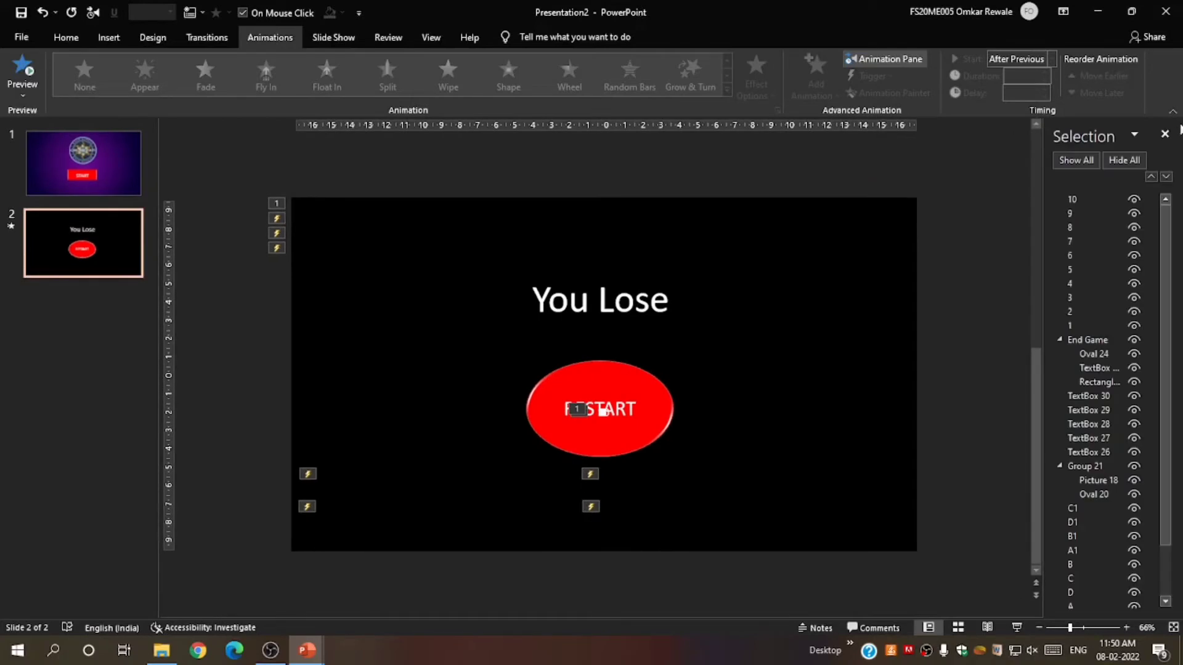
click(1166, 134)
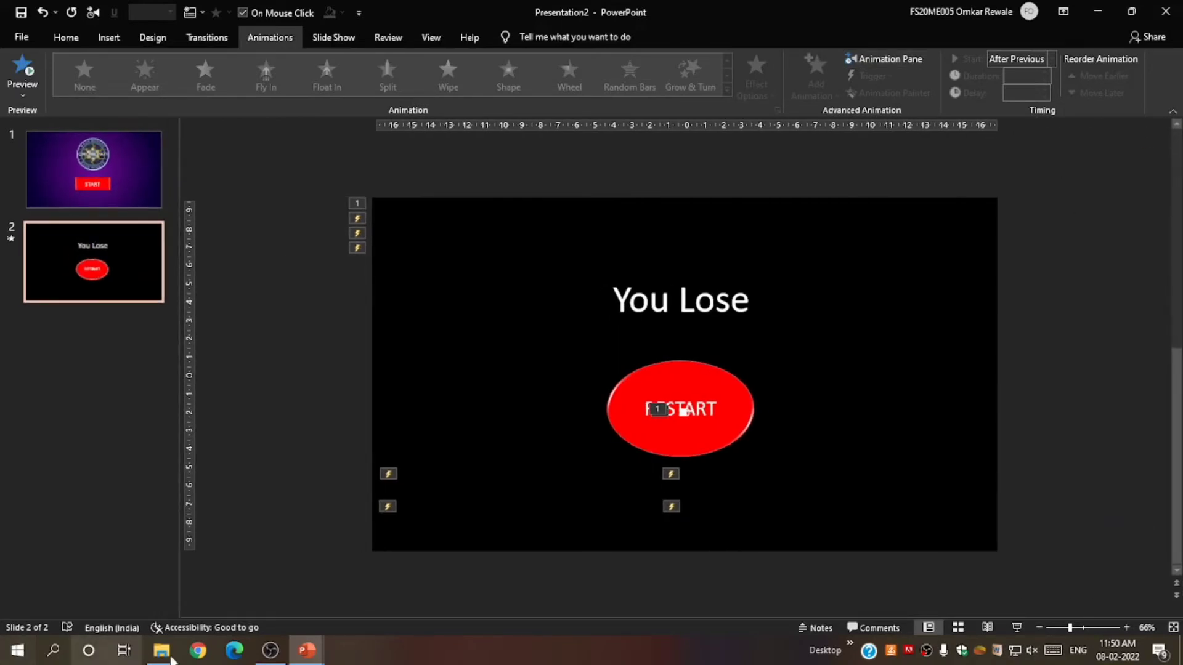
Step: Switch to Chrome and search Google for "kbc copyright free download"
click(197, 650)
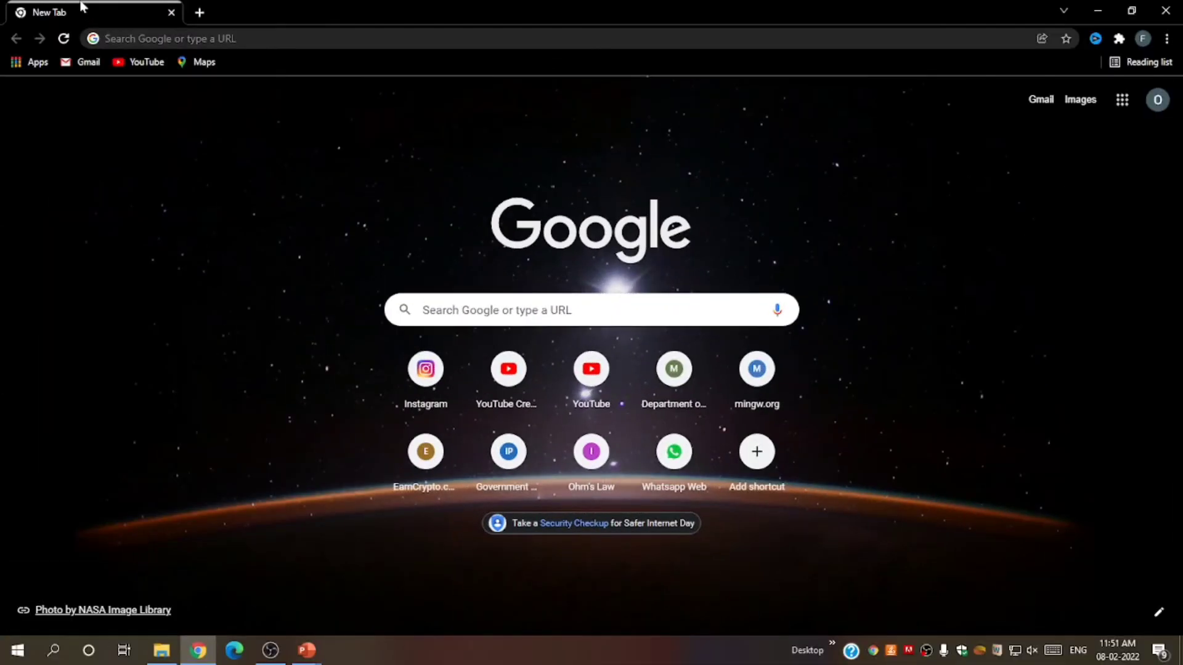
click(423, 310)
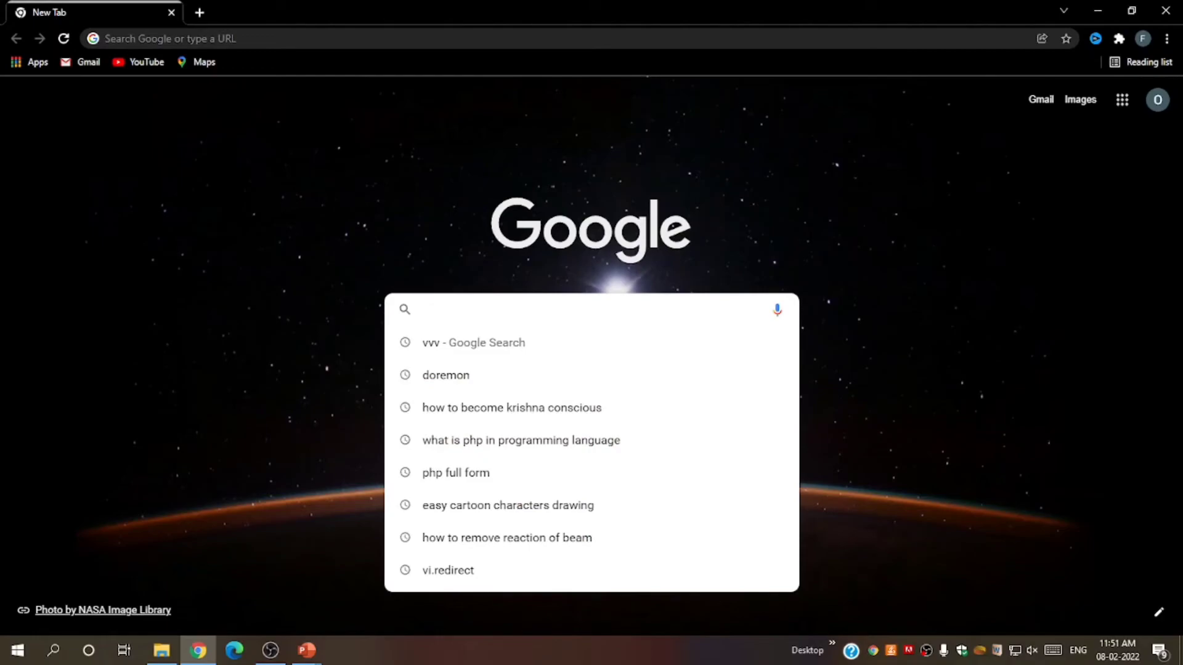
text(kbc c)
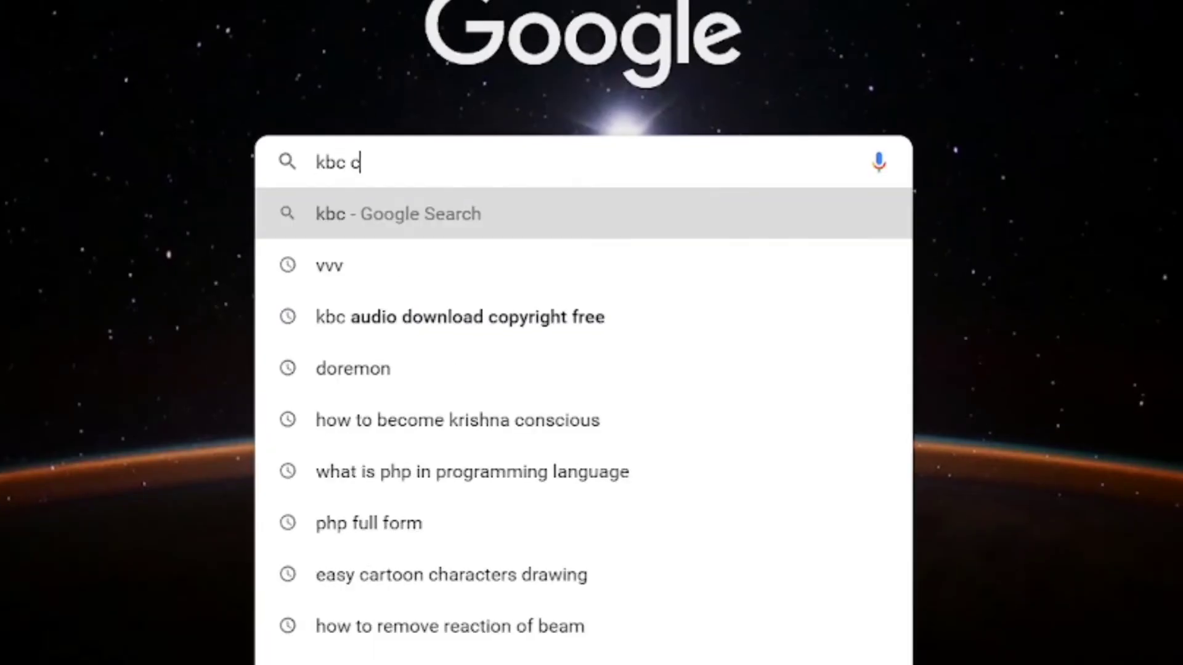
text(opyright)
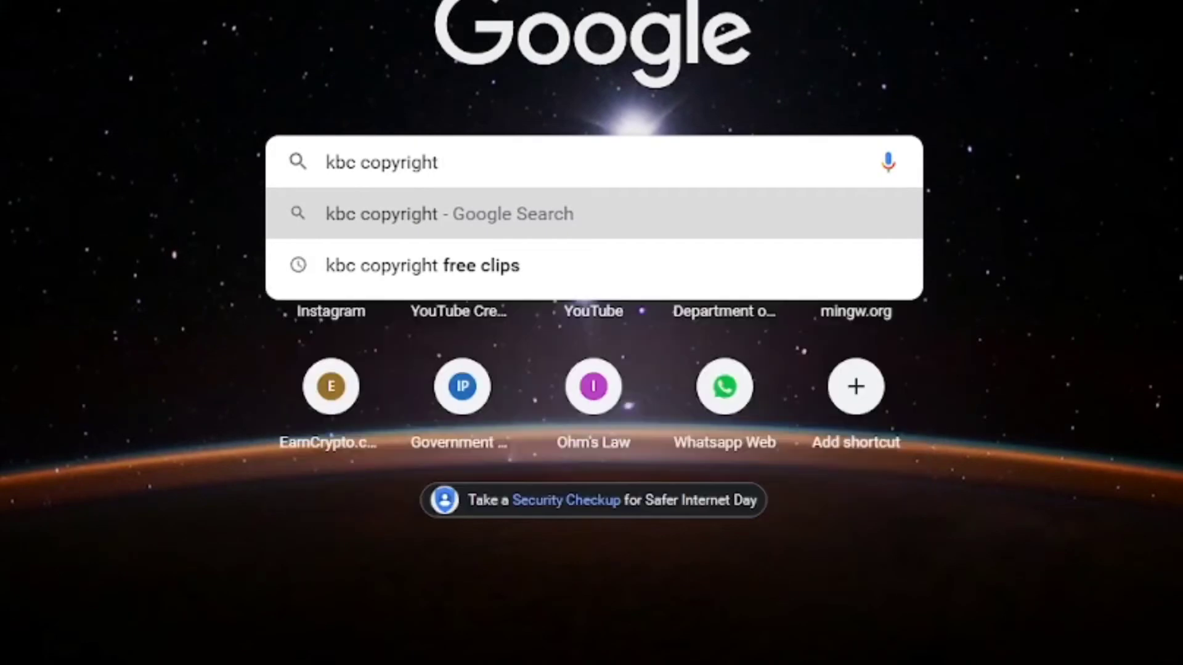
text( free d)
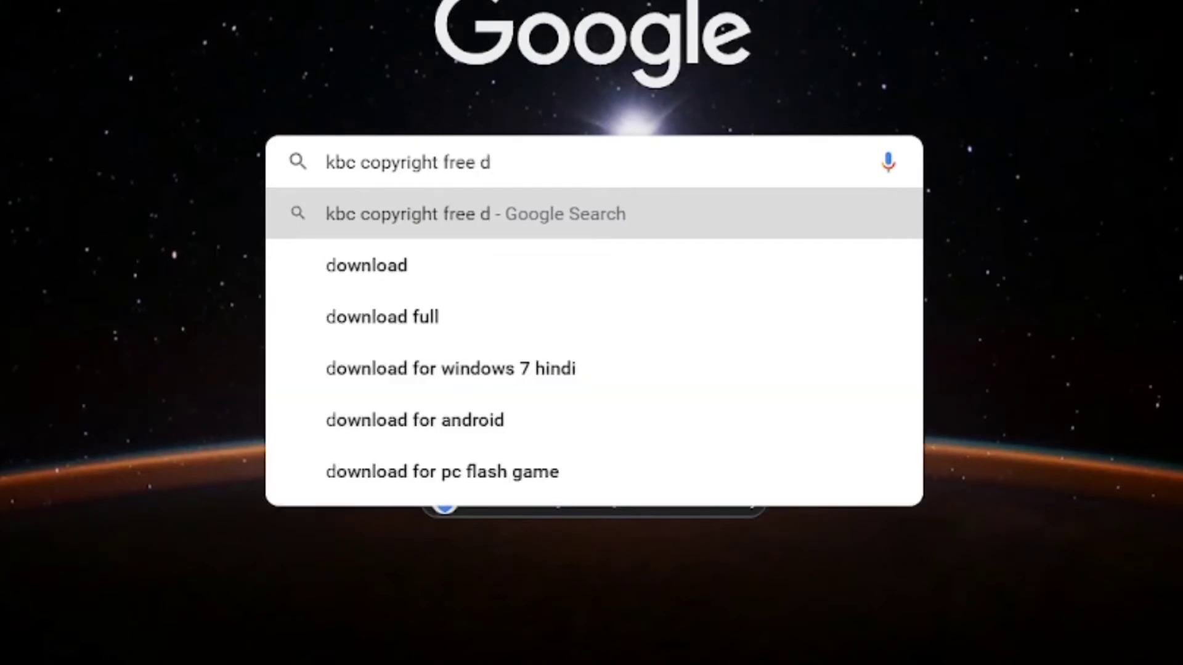
text(ownload)
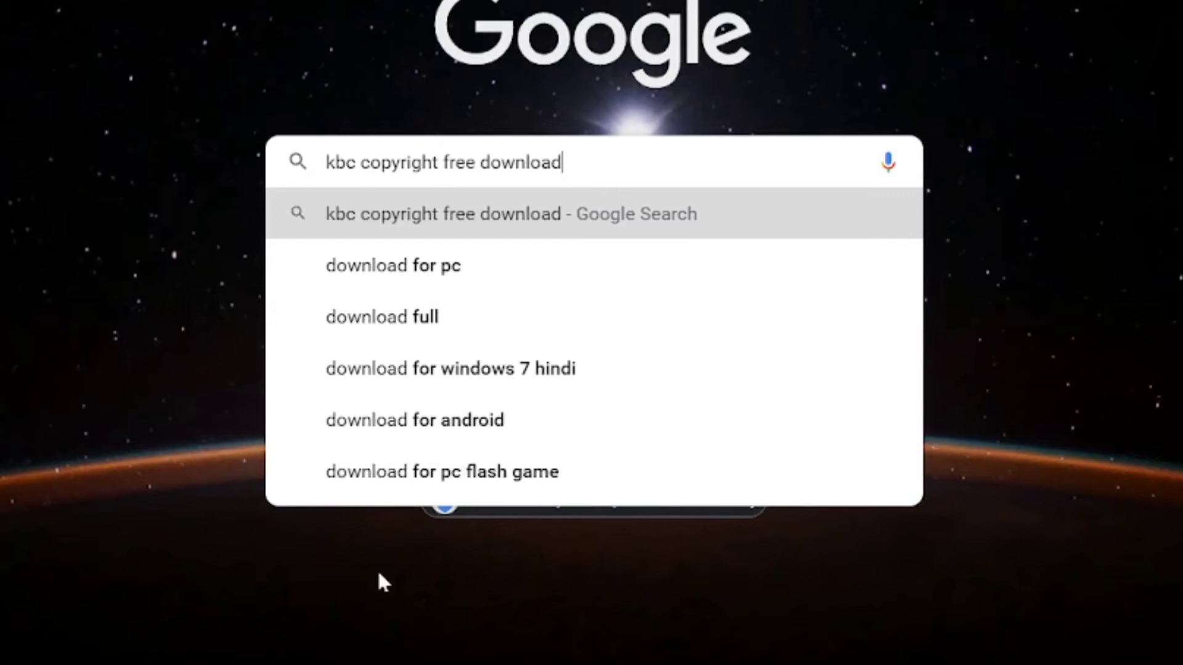
key(Return)
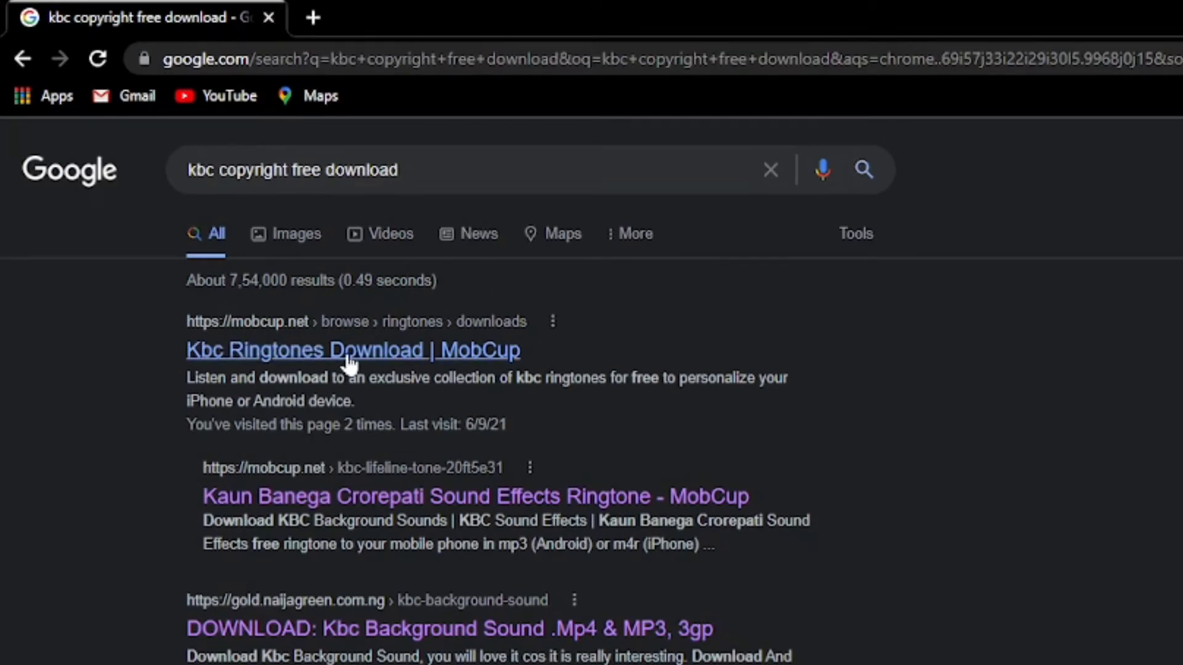
Step: Open the "Kbc Ringtones Download | MobCup" result and look through the listed KBC sounds
click(396, 351)
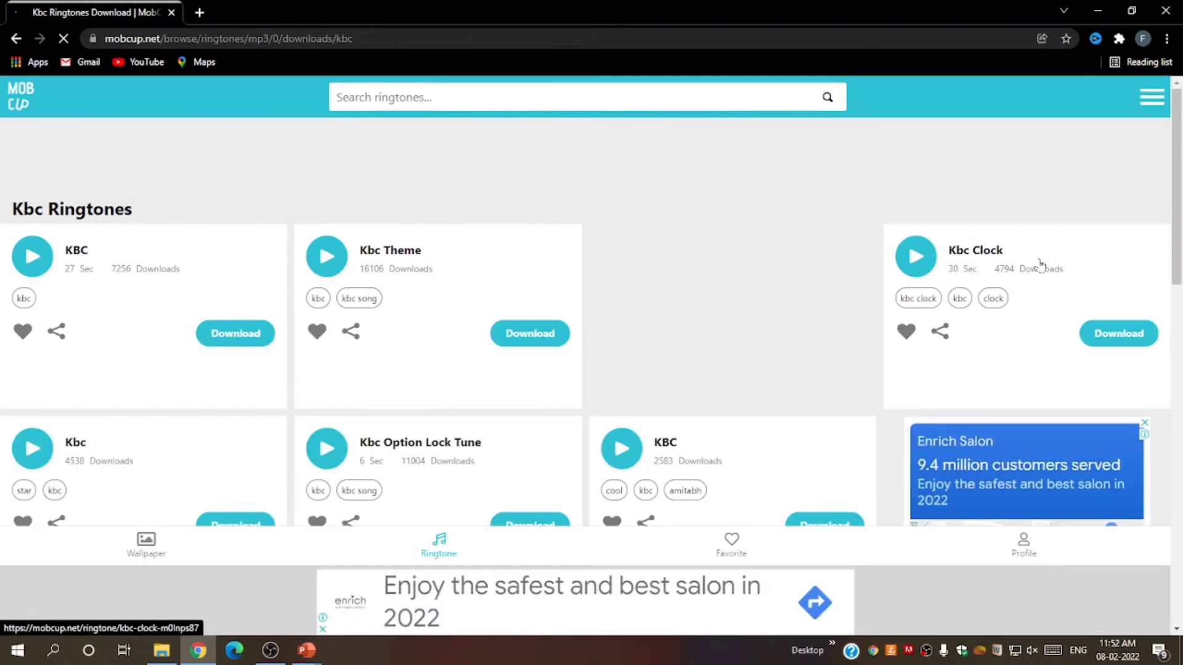
scroll(820, 321, down, 5)
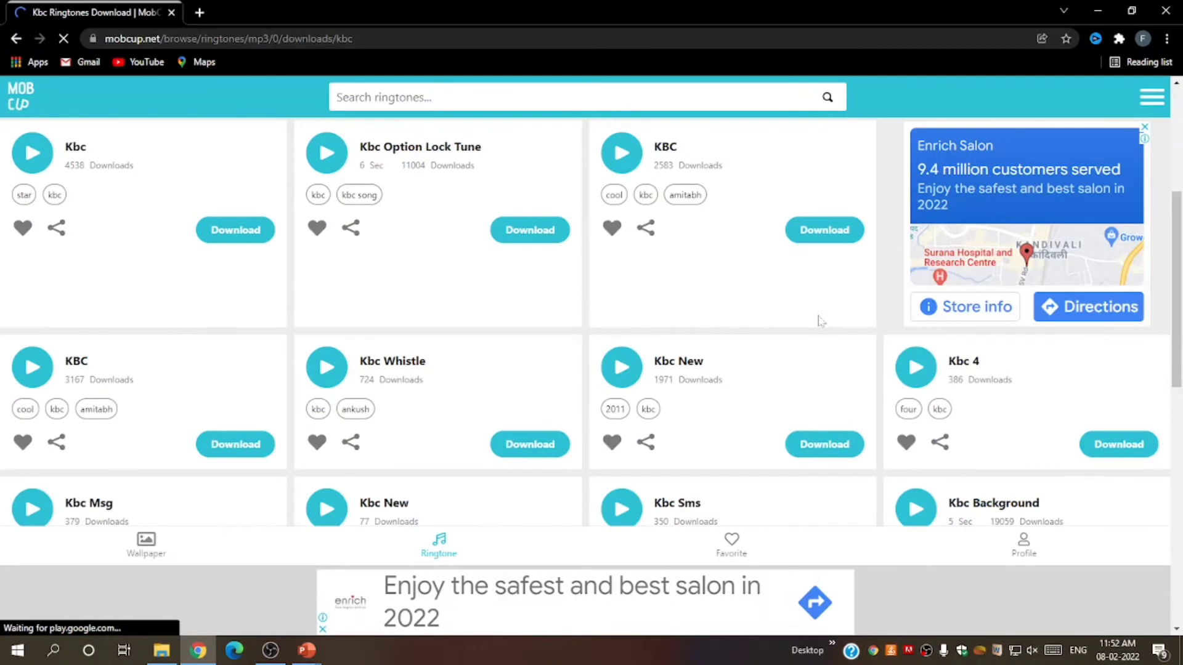
scroll(820, 321, up, 3)
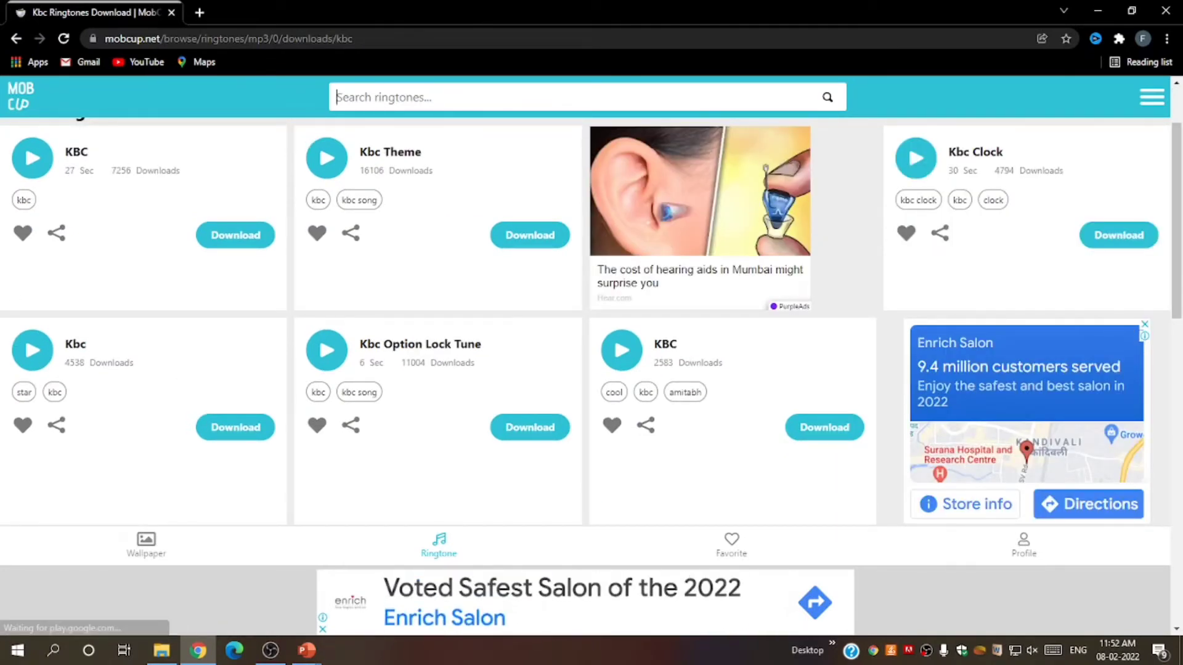
Step: Search the MobCup site for "wrong kbc sound"
text(wr)
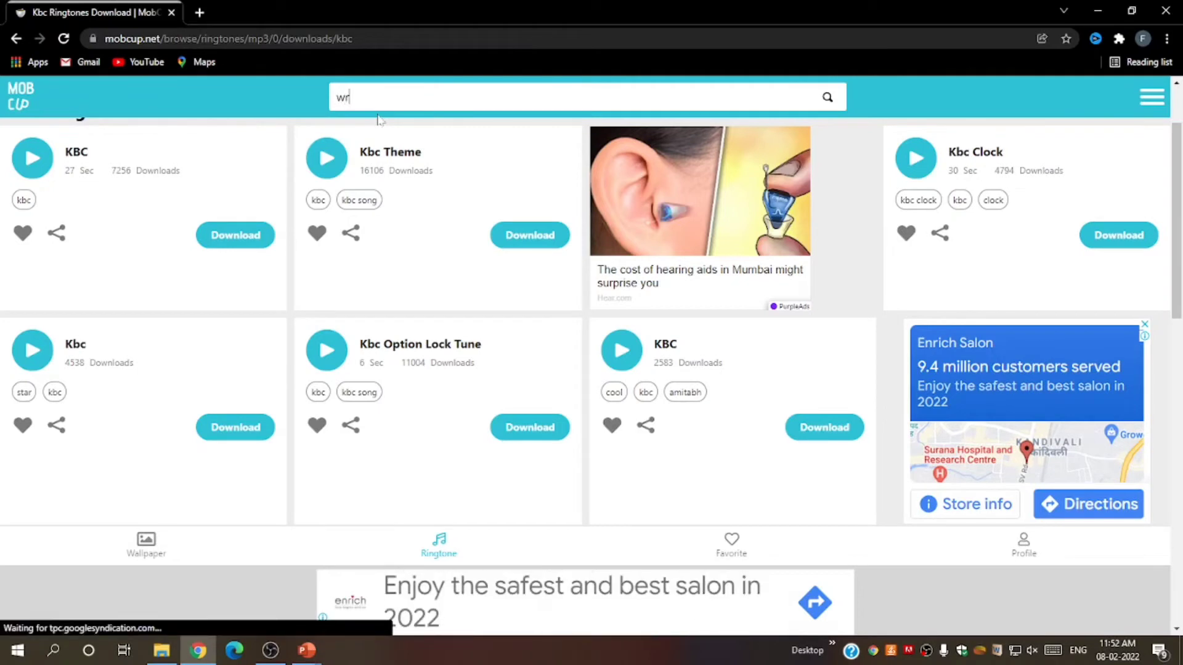
text(ong )
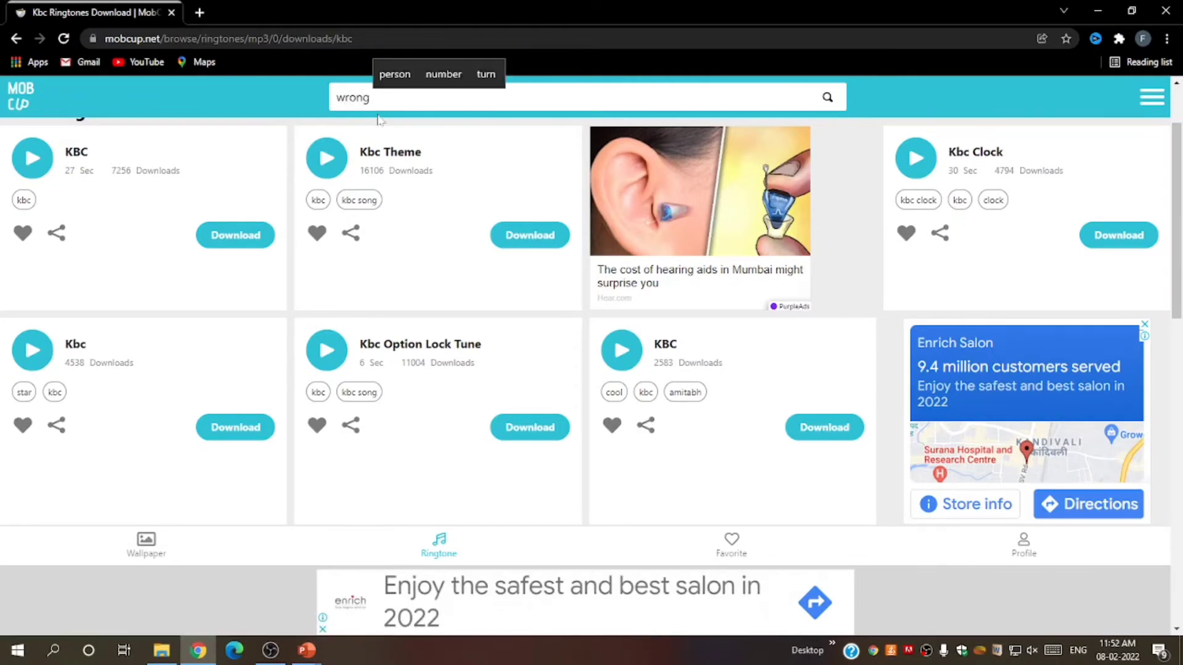
text(kbc)
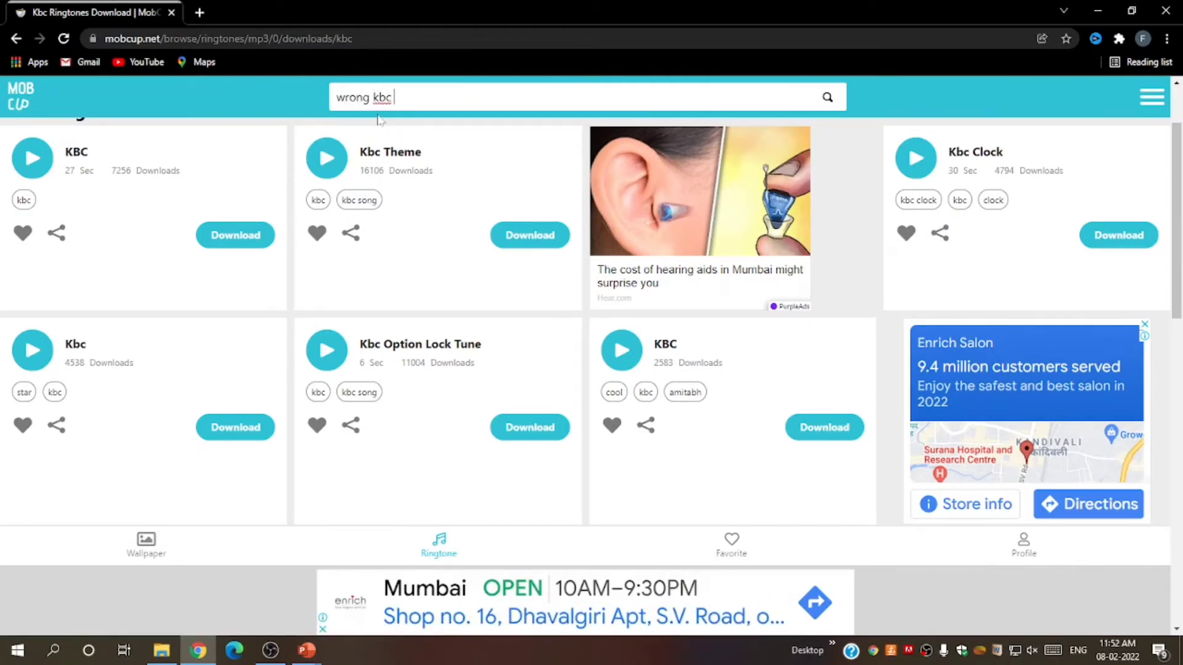
text( sound)
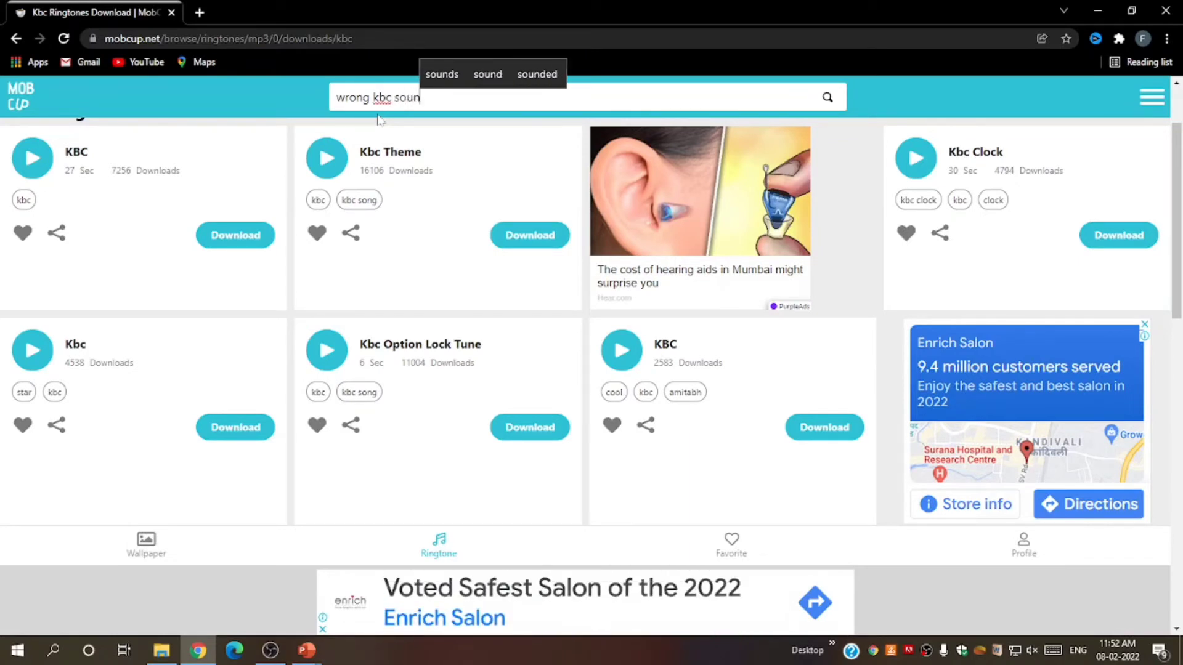
key(Return)
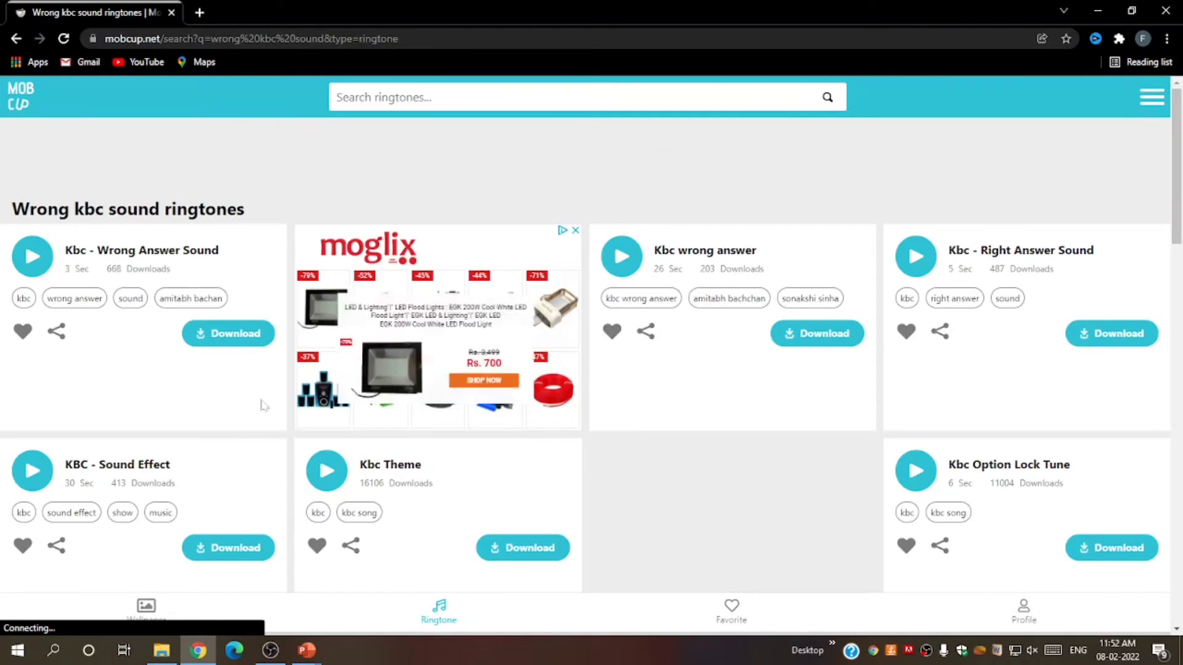
Step: Download the "Kbc - Wrong Answer Sound" ringtone as an .mp3 for Android, dismissing the ad
click(234, 334)
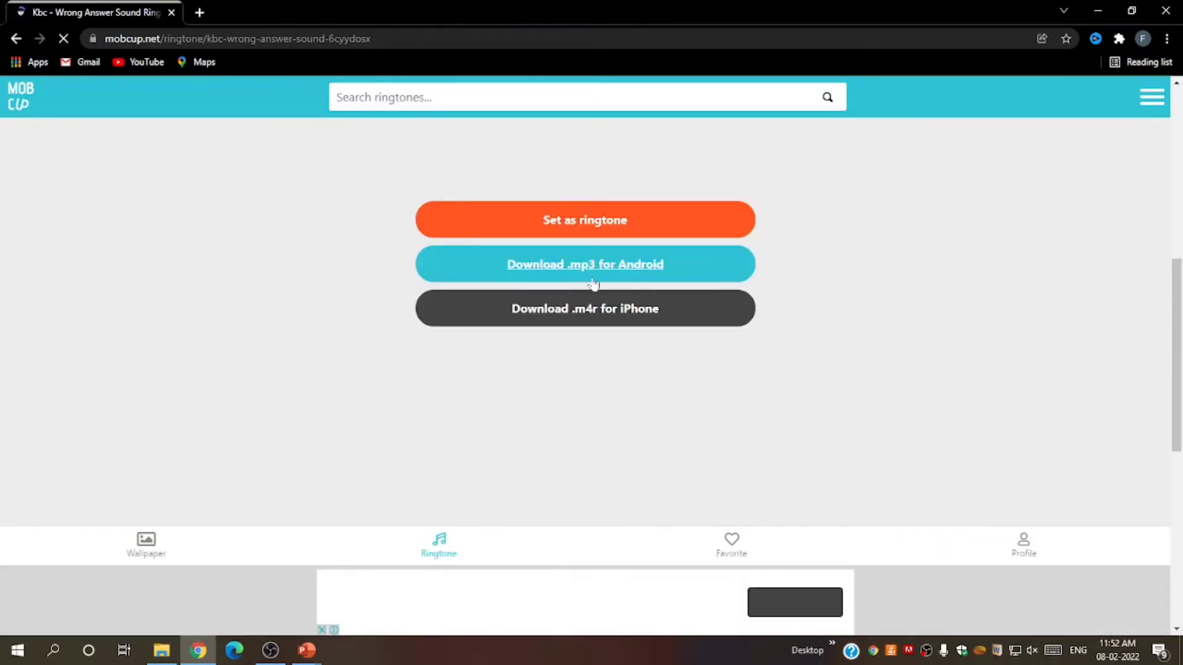
click(607, 272)
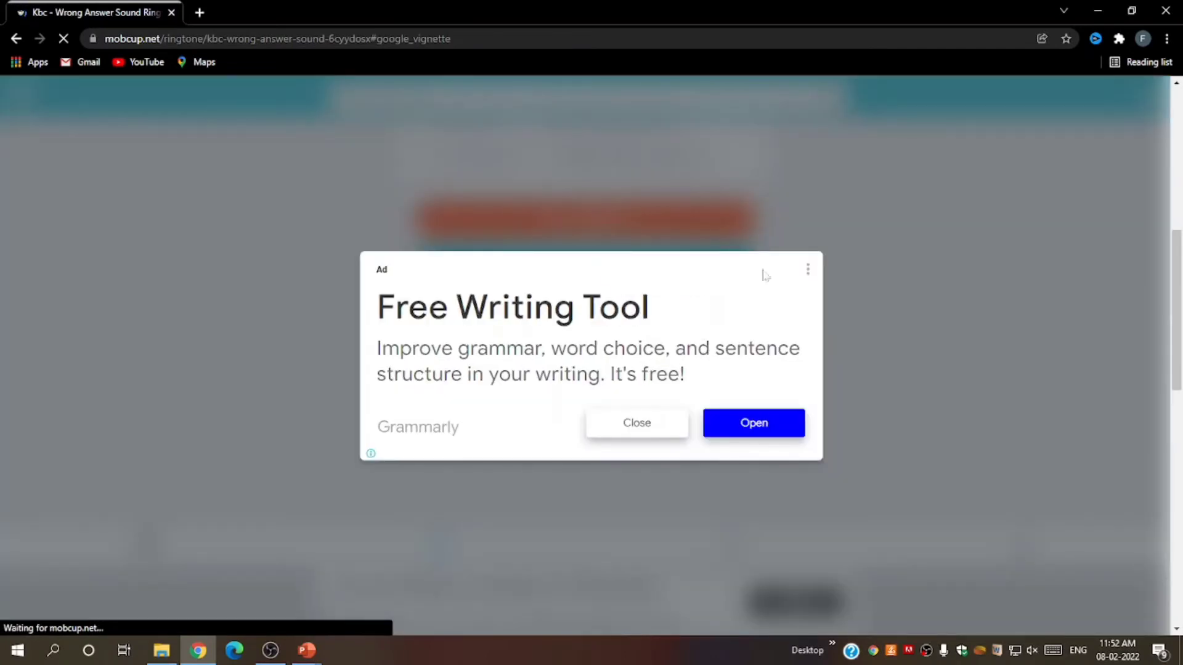
click(634, 430)
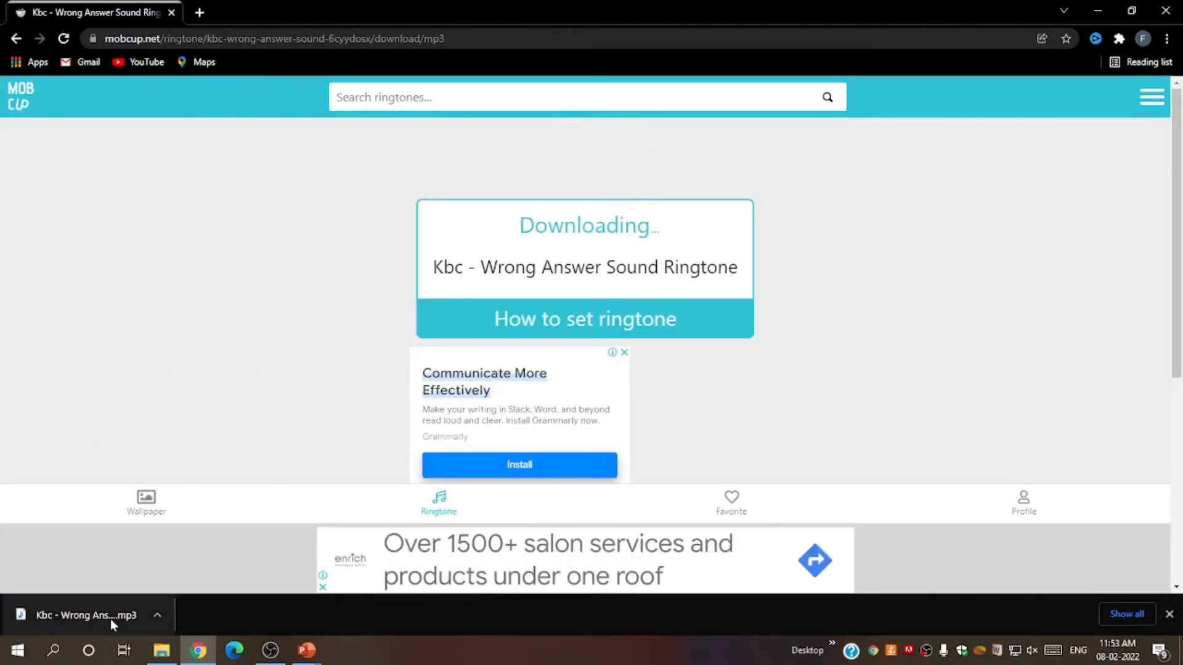
Step: Copy the Kbc Theme (1) MP3 from the Downloads folder in File Explorer and paste it onto slide 1 of Presentation2 in PowerPoint
mouse_move(307, 650)
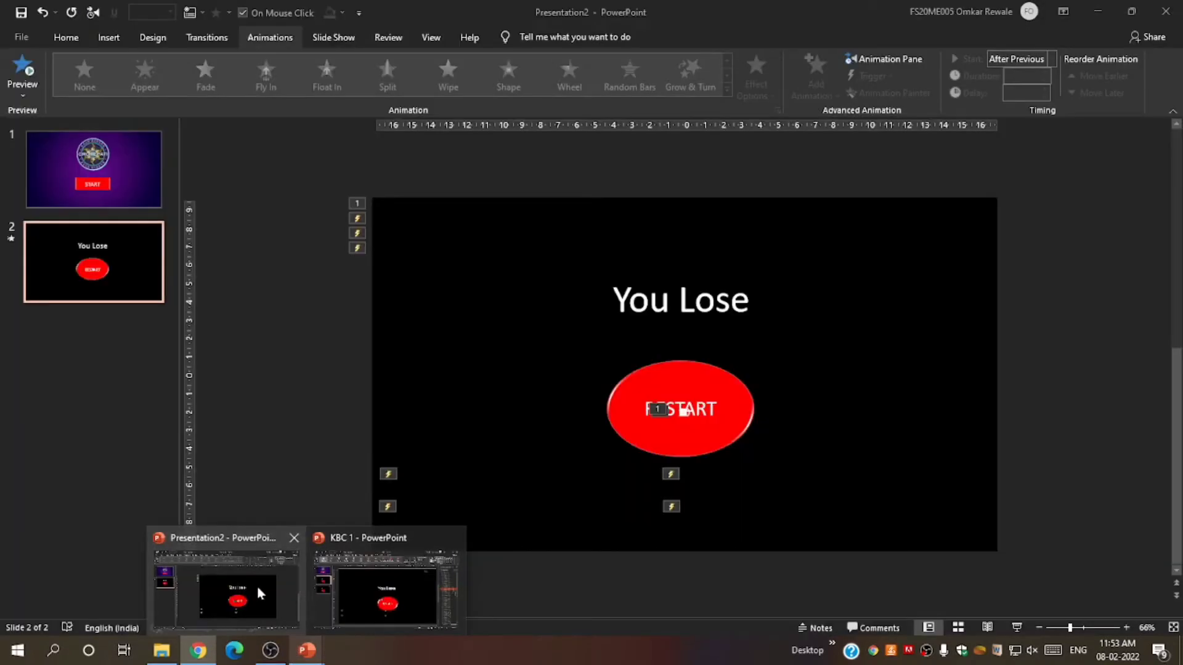
click(257, 585)
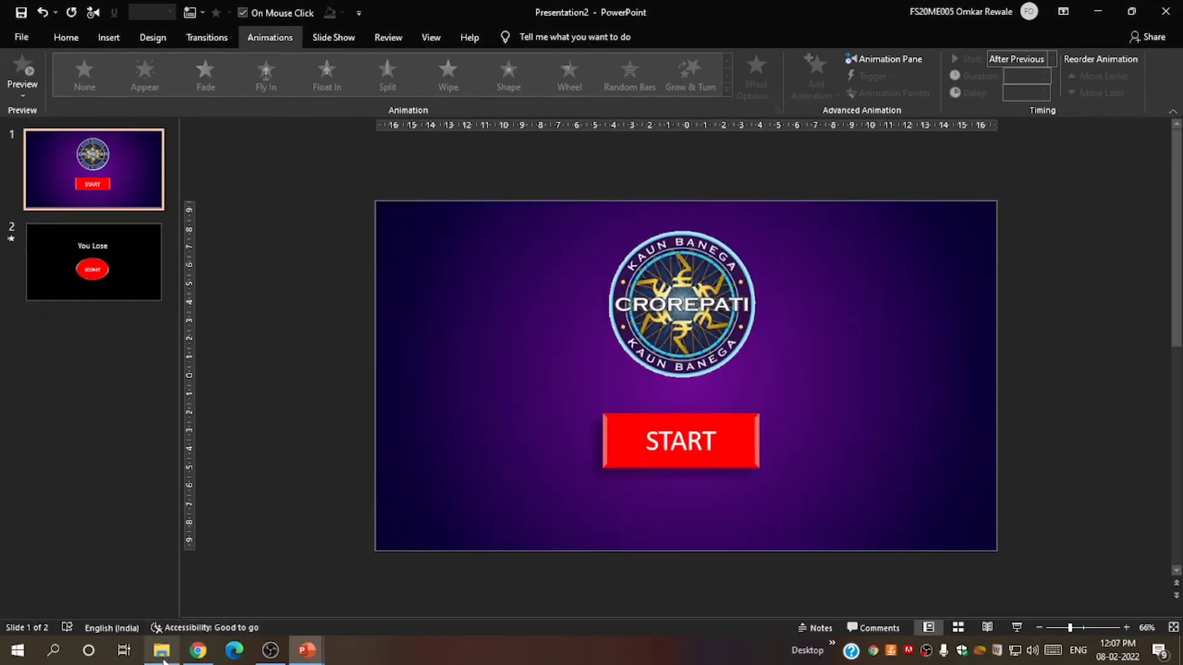
mouse_move(164, 661)
click(155, 624)
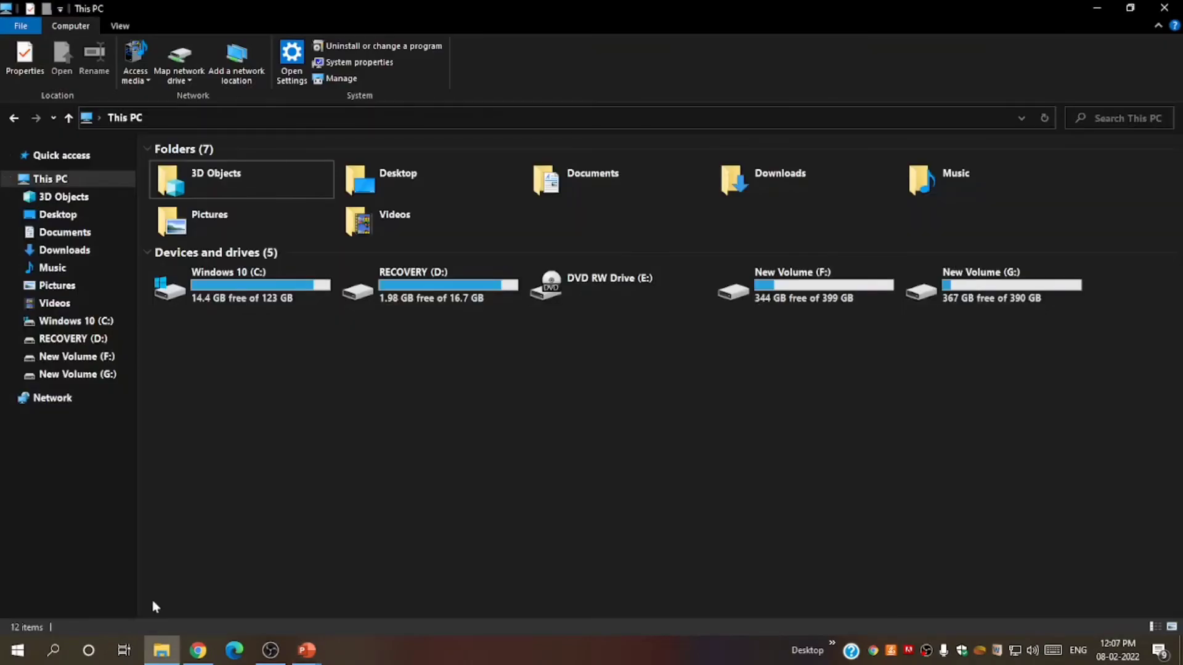
click(29, 258)
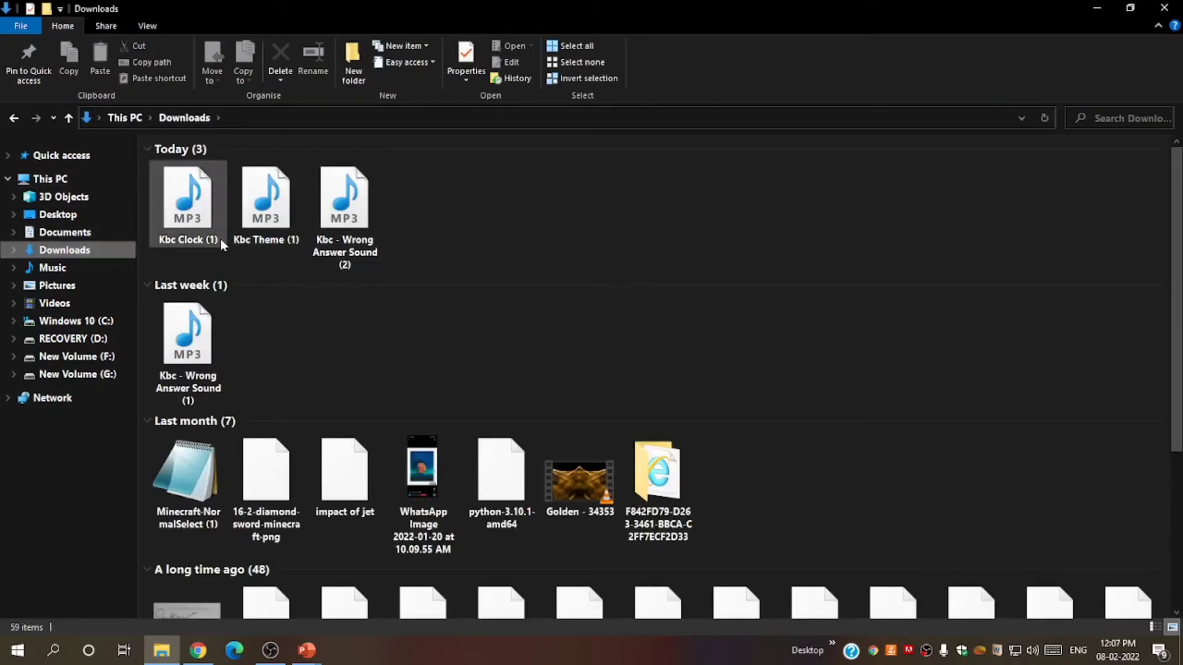
click(271, 204)
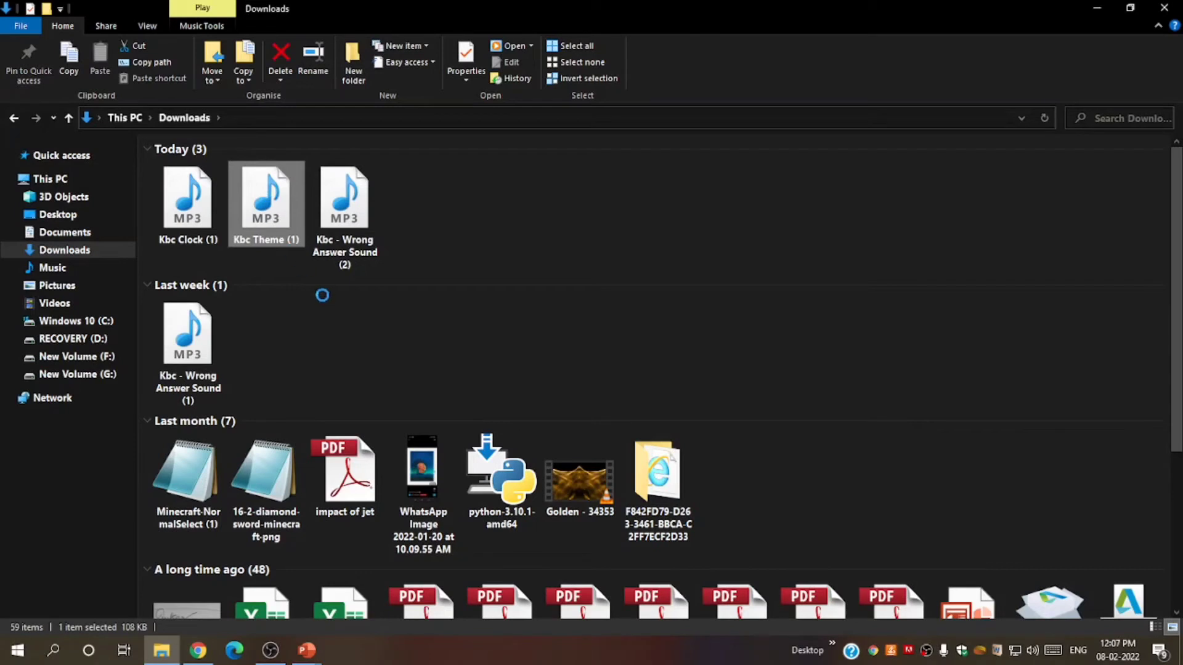
right_click(269, 198)
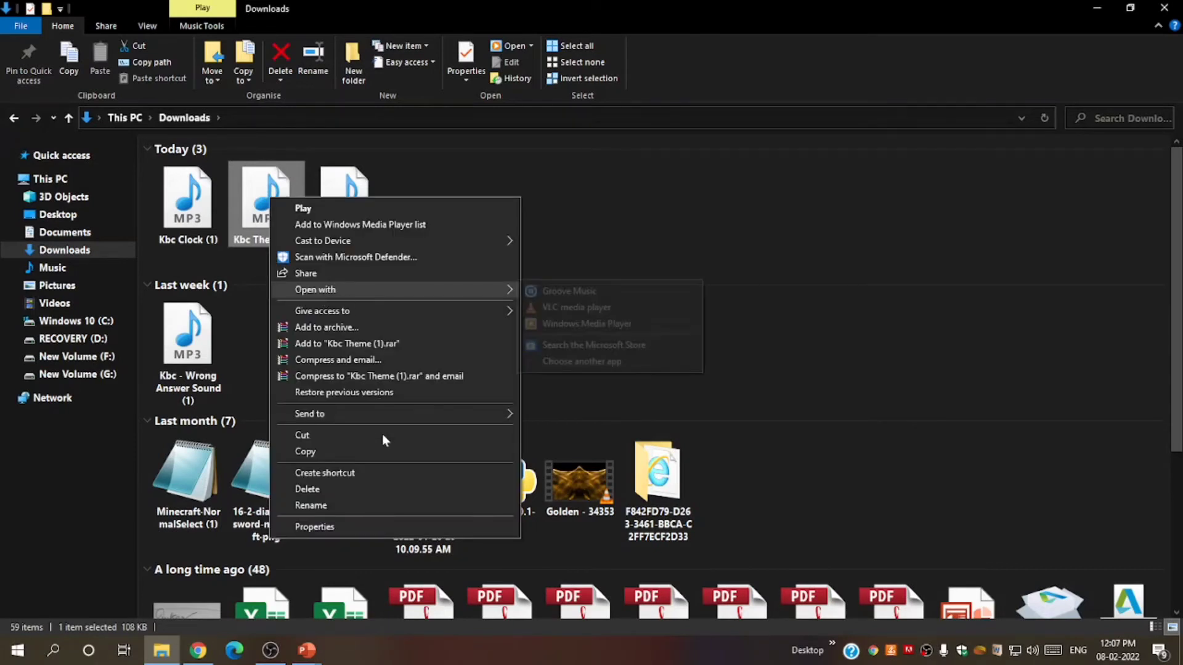
click(306, 452)
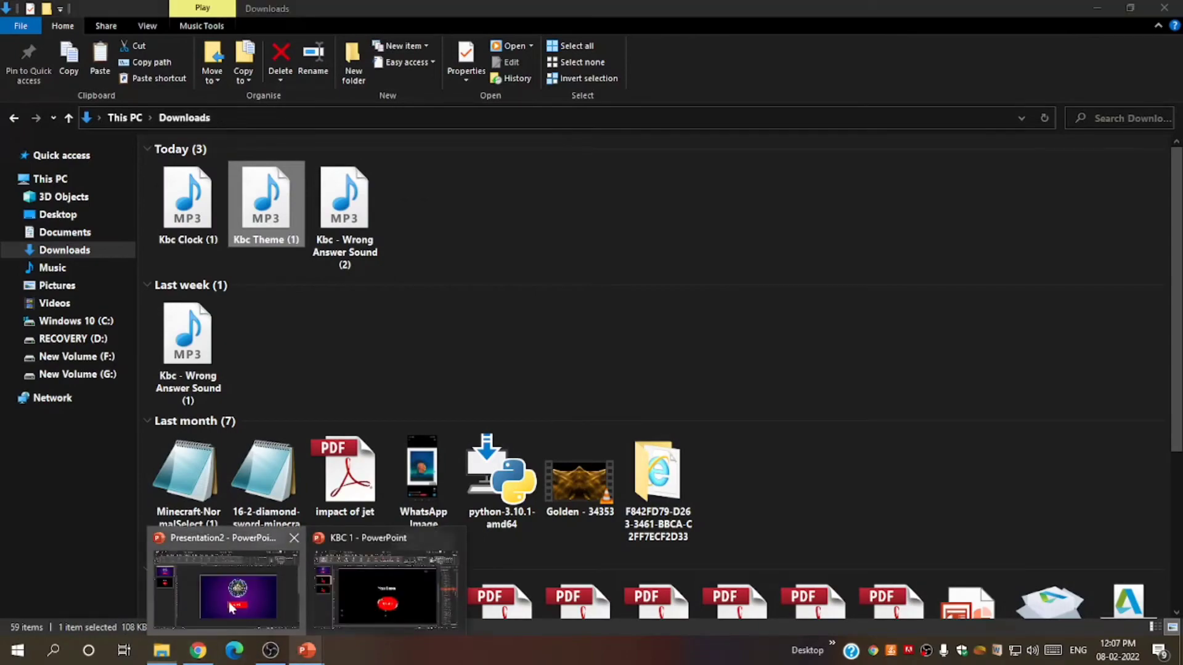
click(228, 601)
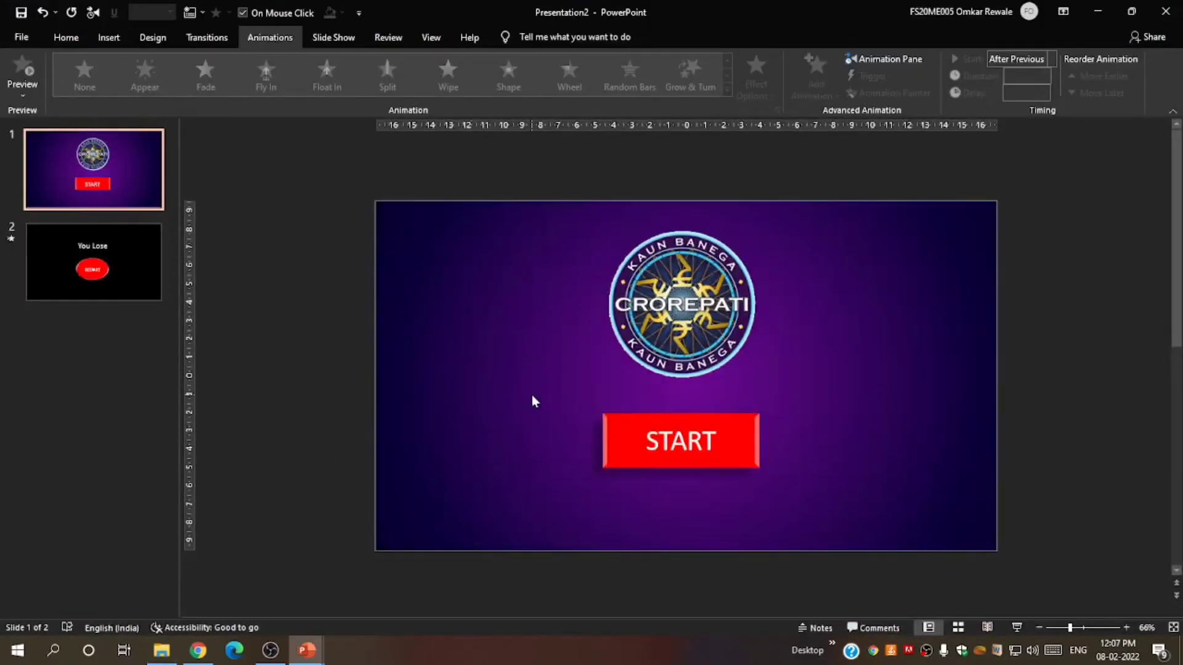
key(ctrl+v)
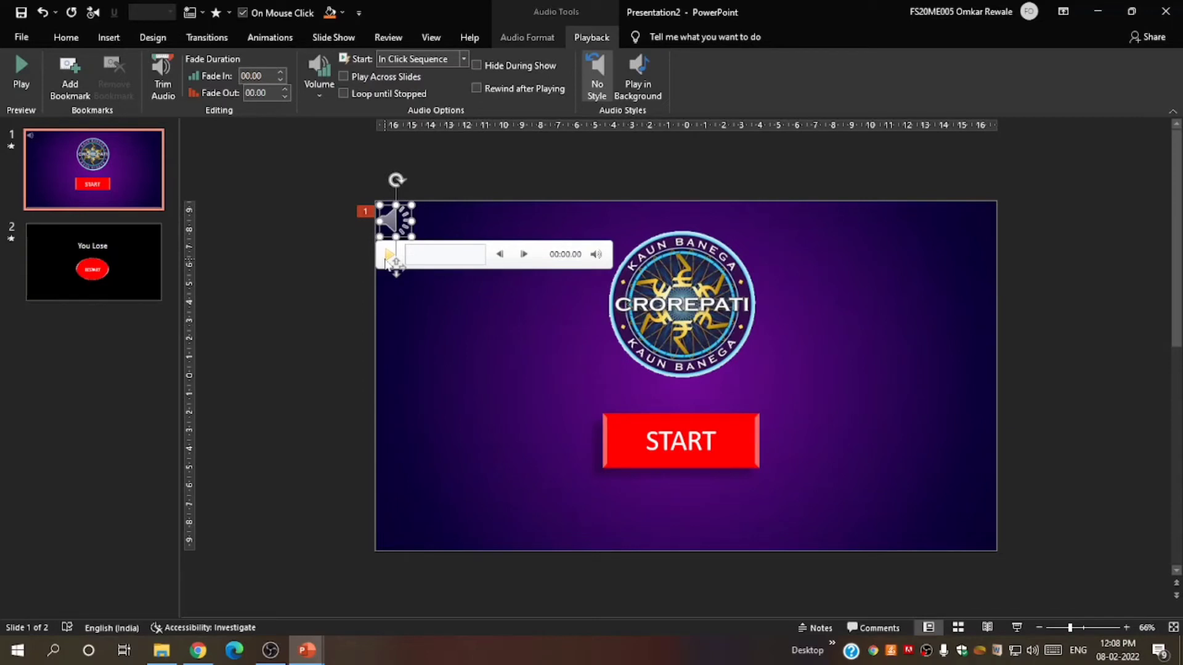
Step: Preview the pasted Kbc Theme audio on slide 1, lowering the system volume, and pause it
click(387, 262)
key(XF86AudioLowerVolume)
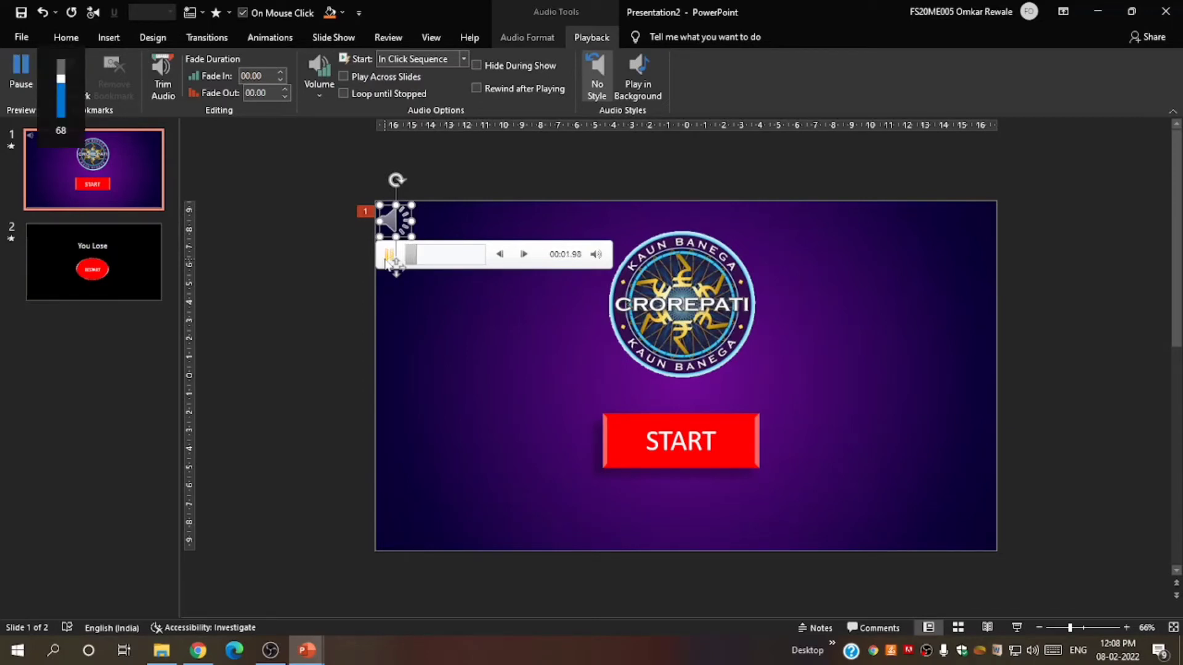
click(317, 272)
click(392, 228)
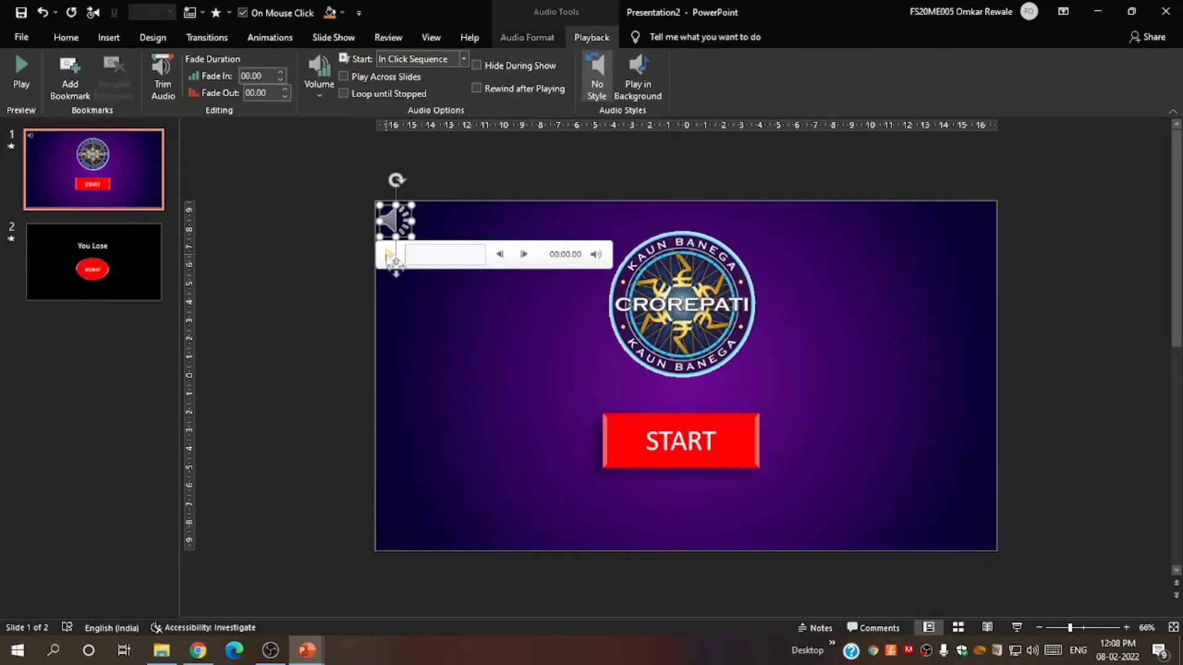
click(389, 255)
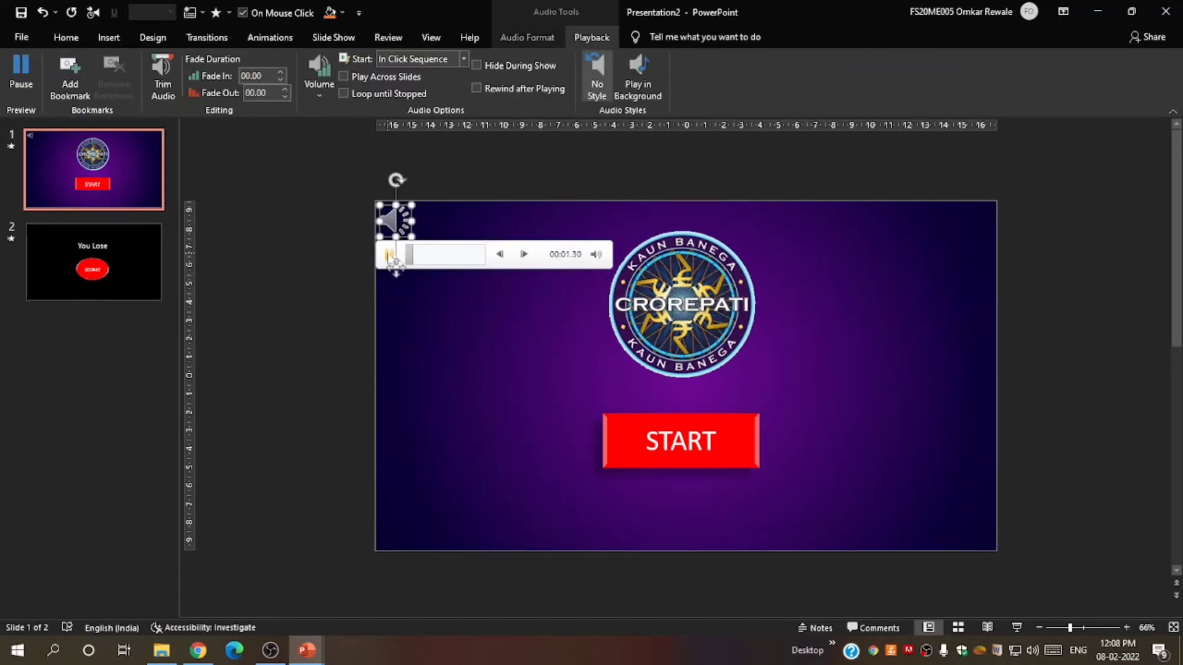
click(391, 257)
Step: Show the Animation Pane and move the Kbc Theme audio icon to the upper-right corner of slide 1
click(270, 37)
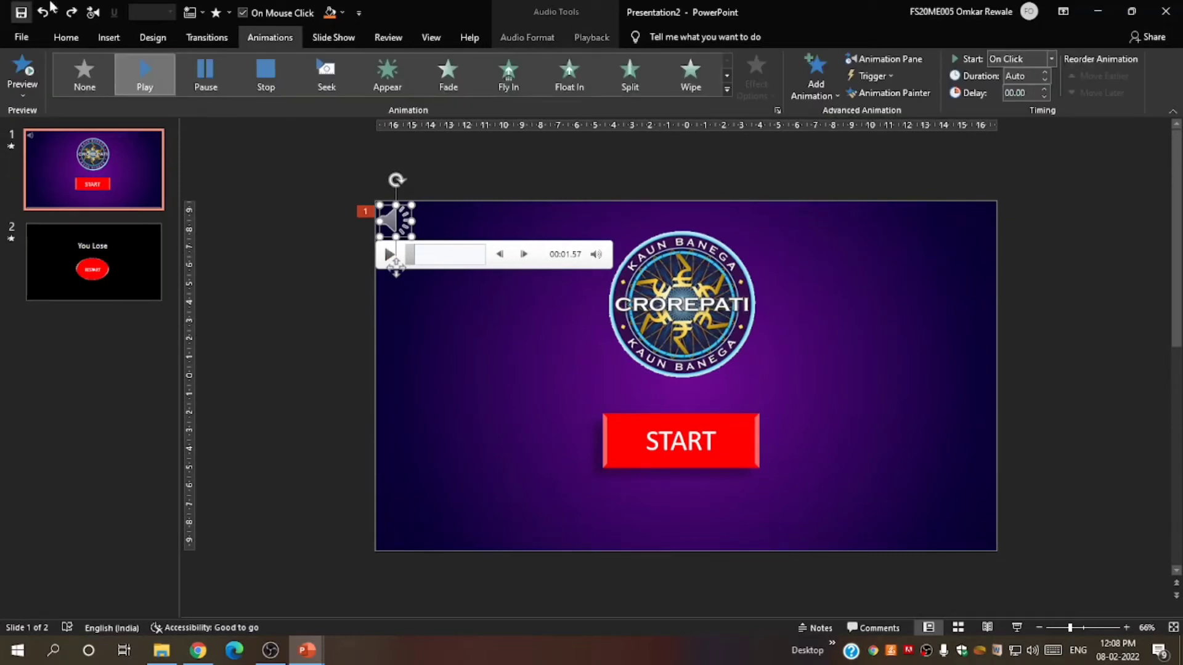
click(918, 61)
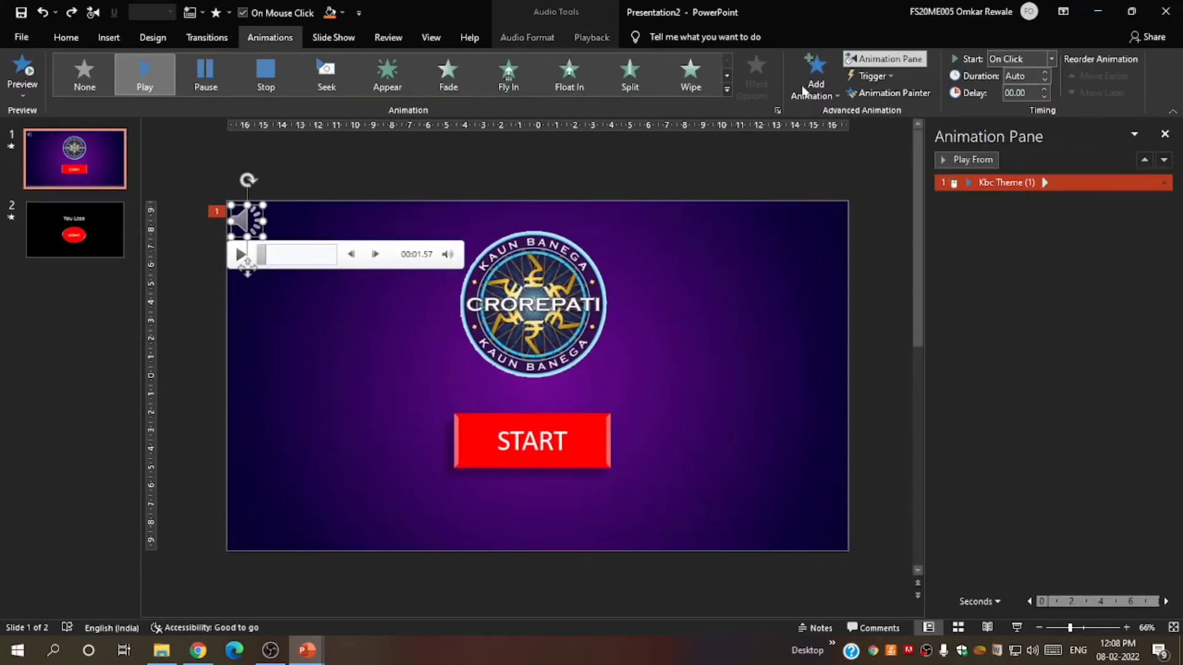
drag(247, 219, 817, 225)
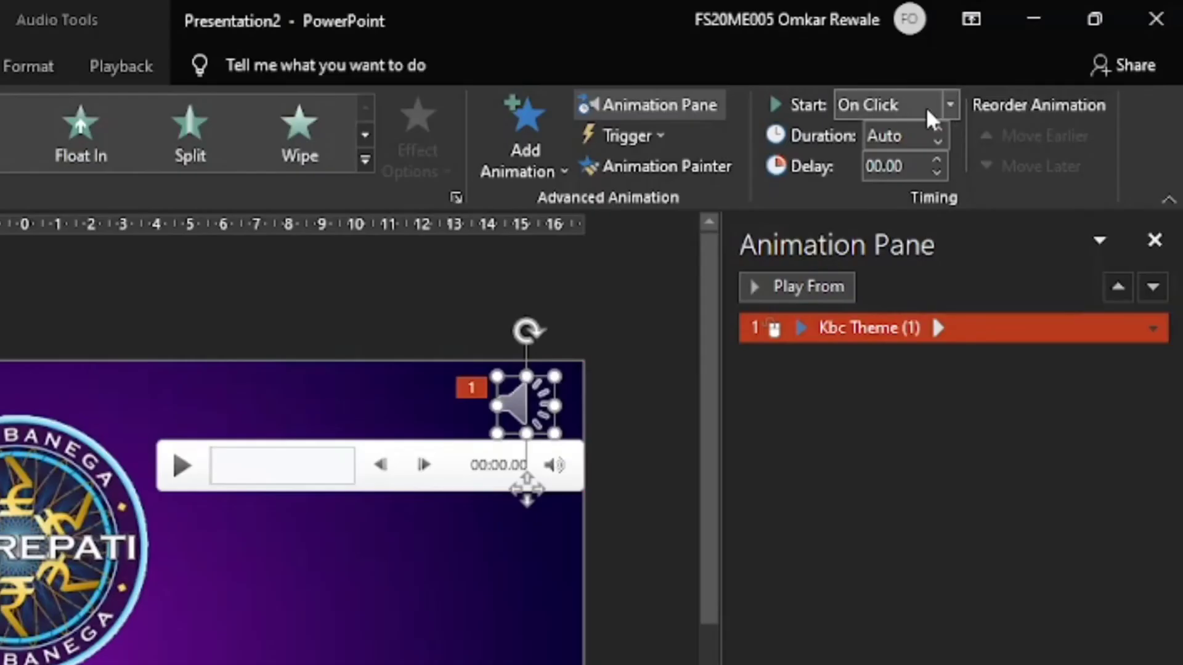
Step: Set the Kbc Theme audio to start With Previous and enable Hide During Show for its icon
click(949, 105)
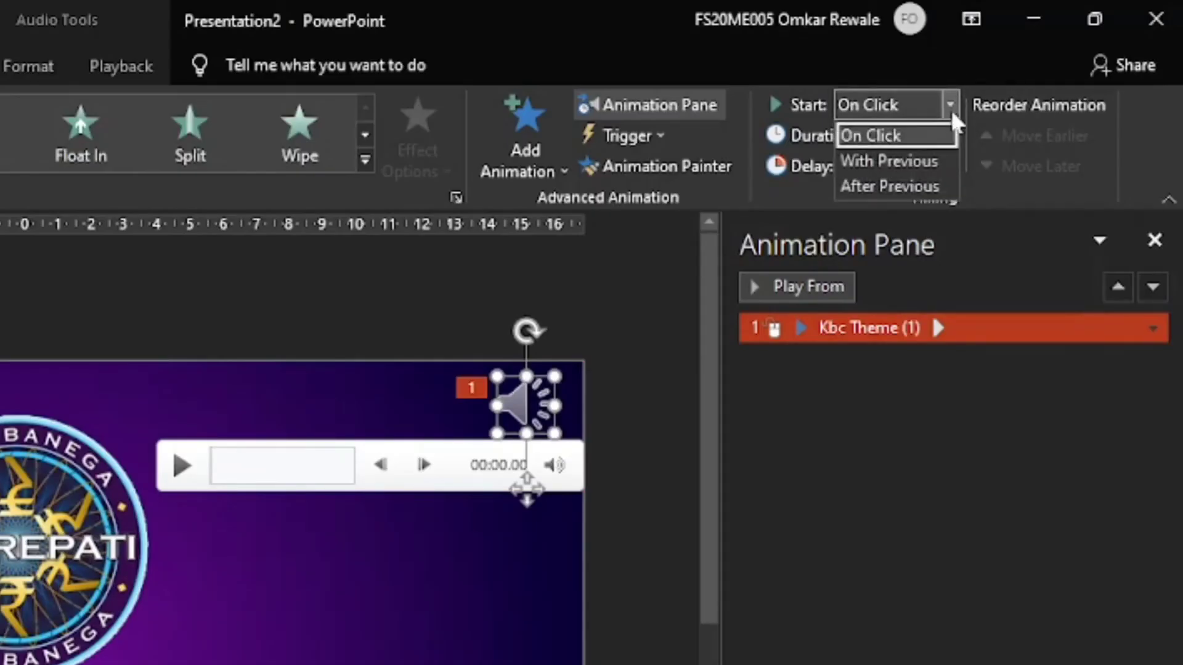
click(921, 164)
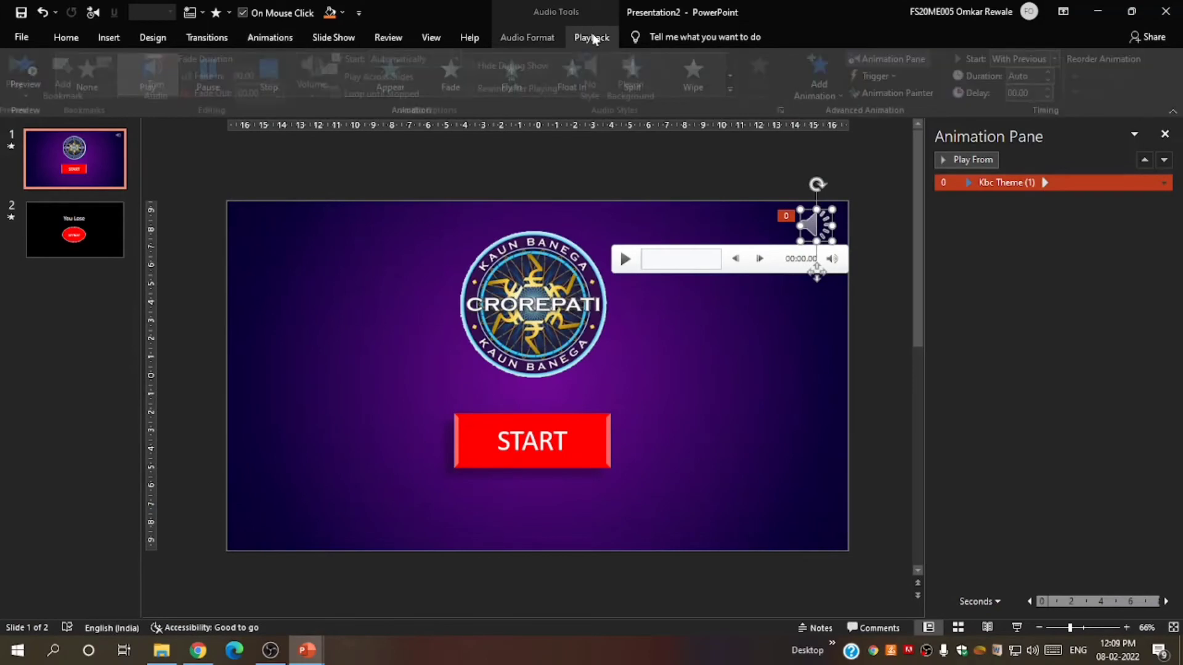
click(121, 66)
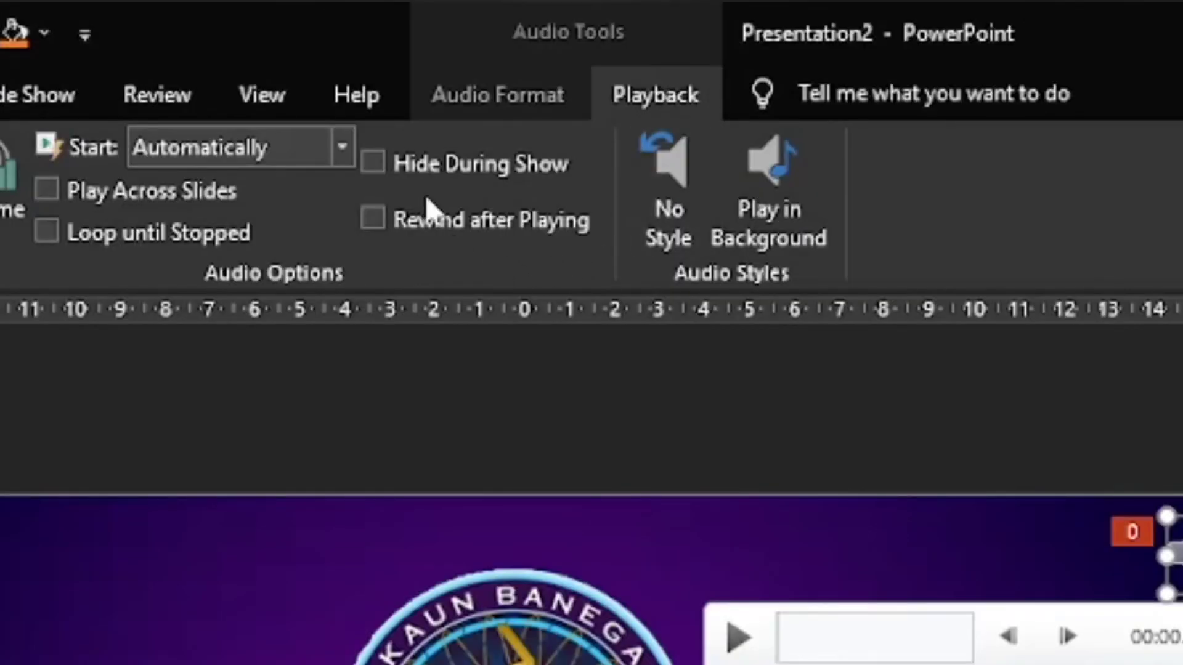
click(373, 160)
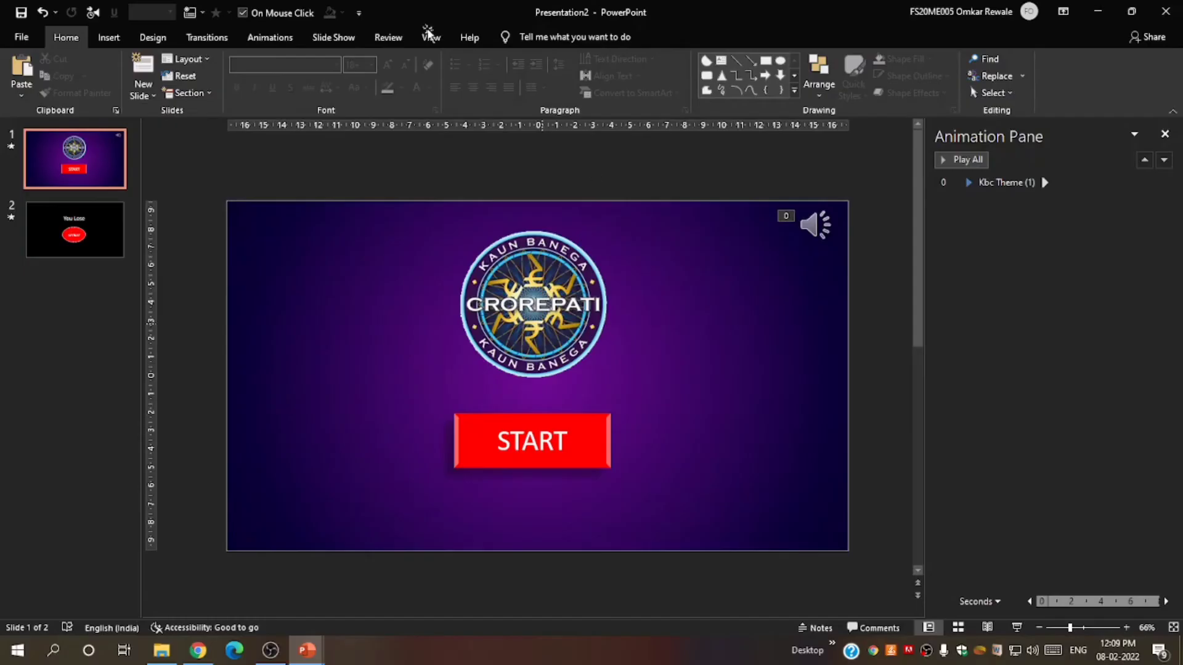
Step: On slide 2, show the Selection pane and hide the End Game group to reveal the question layout
click(99, 240)
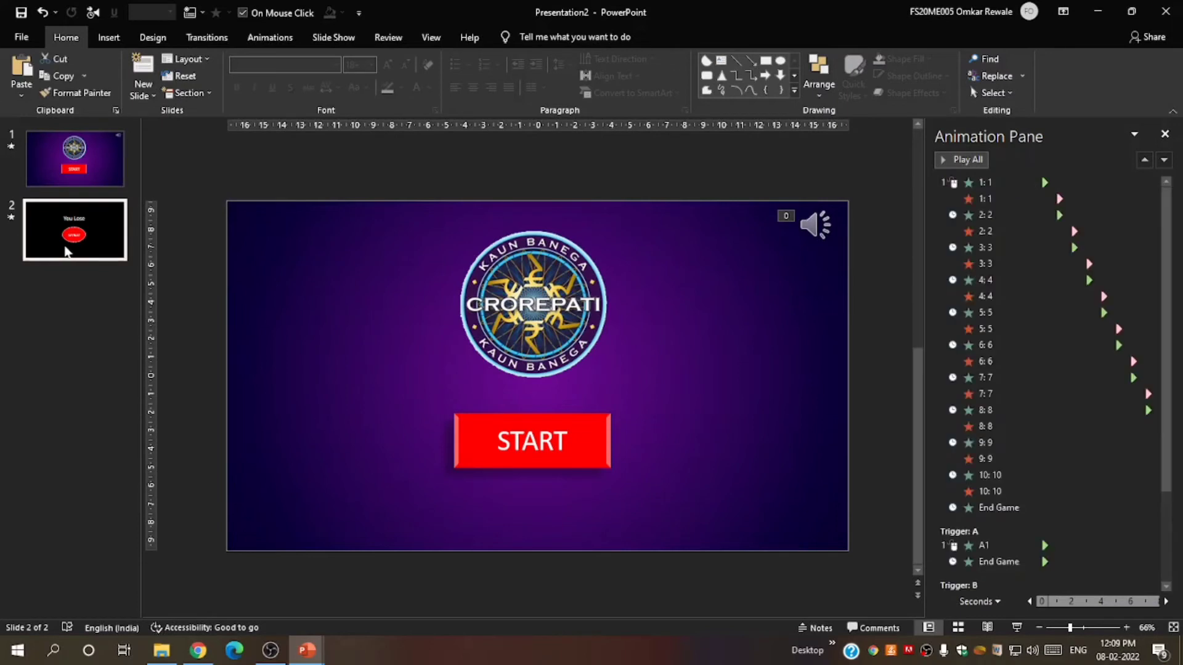
click(789, 228)
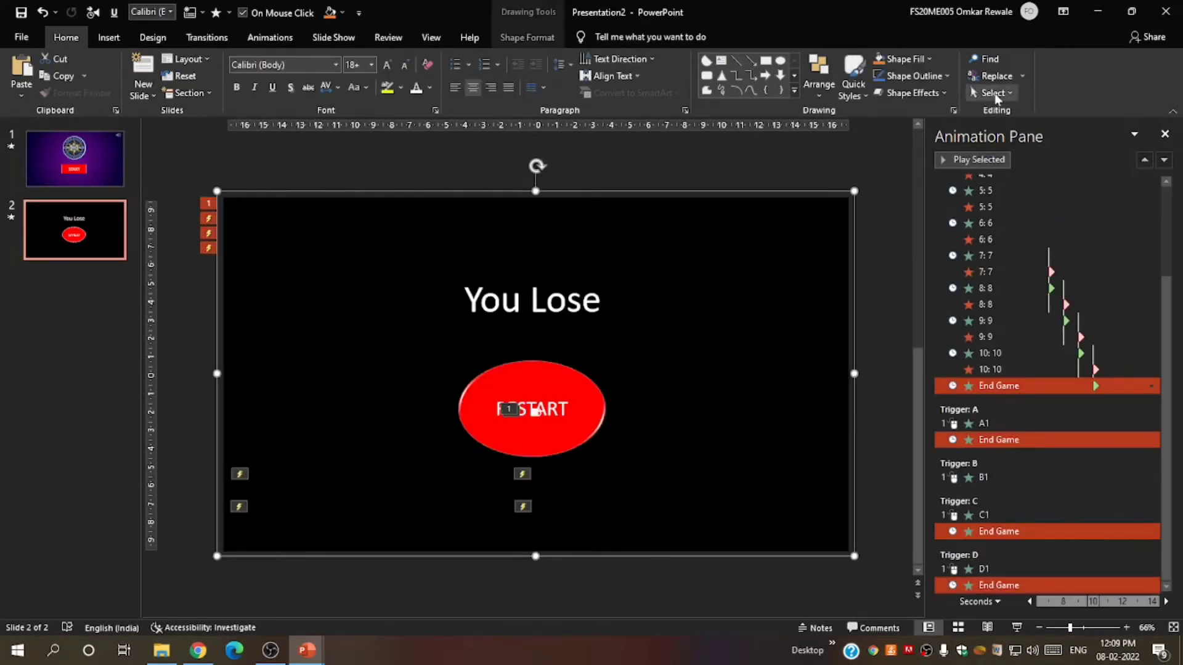
click(993, 93)
click(1010, 152)
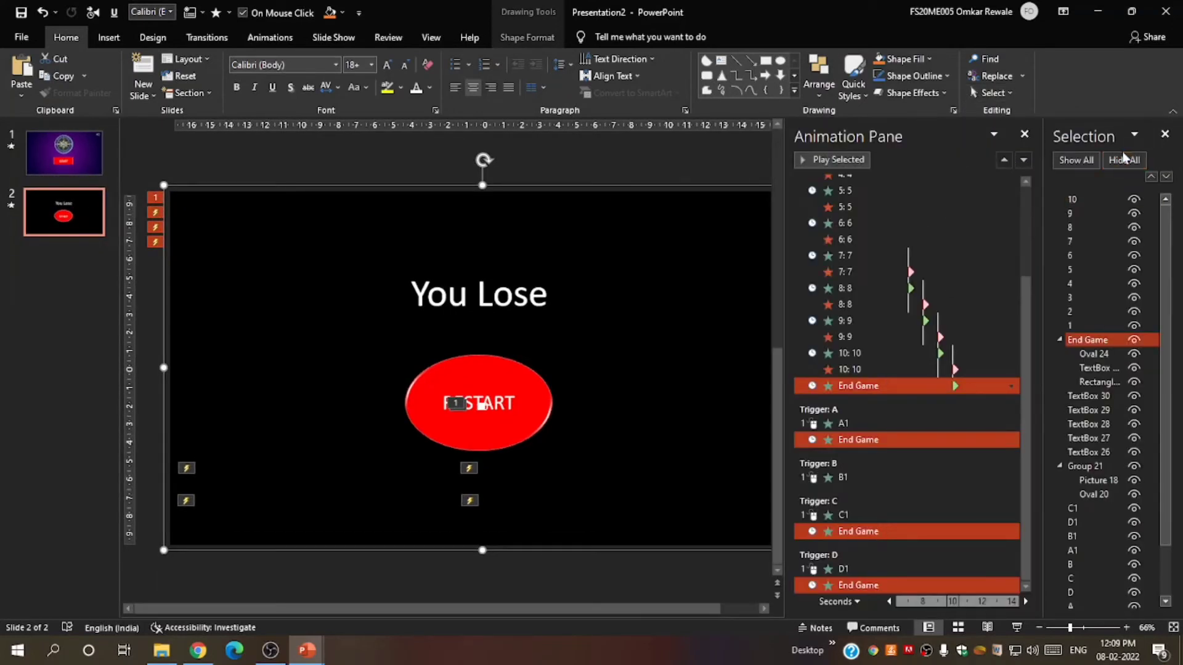
click(1134, 341)
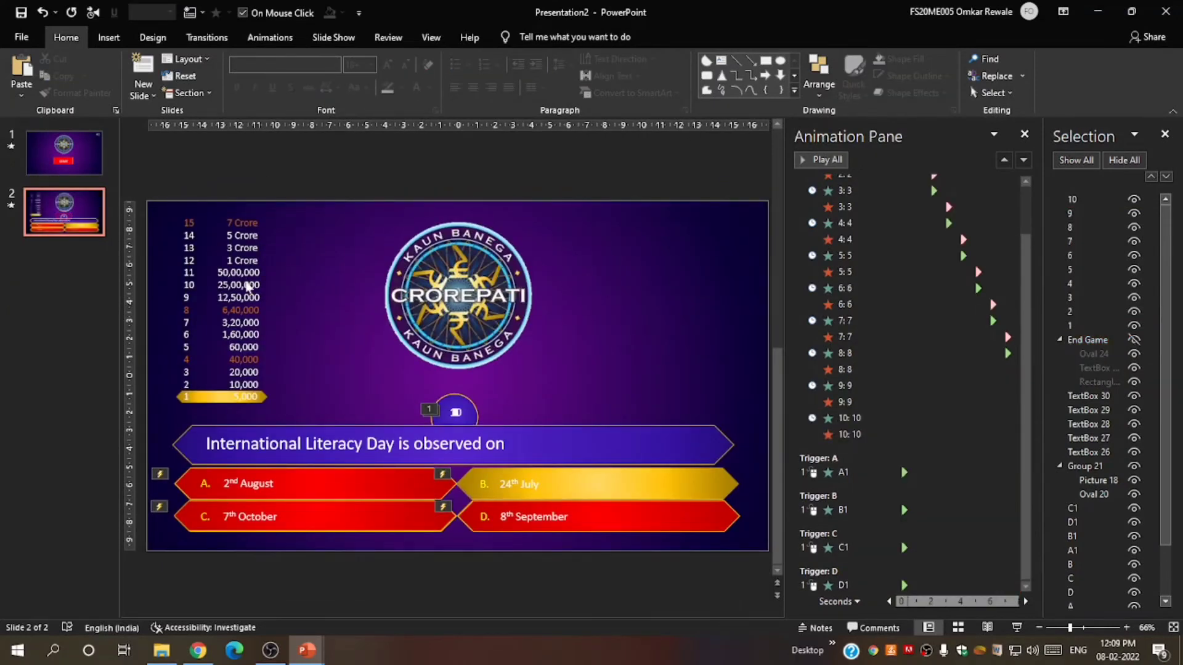
Step: Copy the Kbc Clock (1) MP3 from the Downloads folder onto slide 2 of Presentation2 and briefly preview its sound
mouse_move(161, 650)
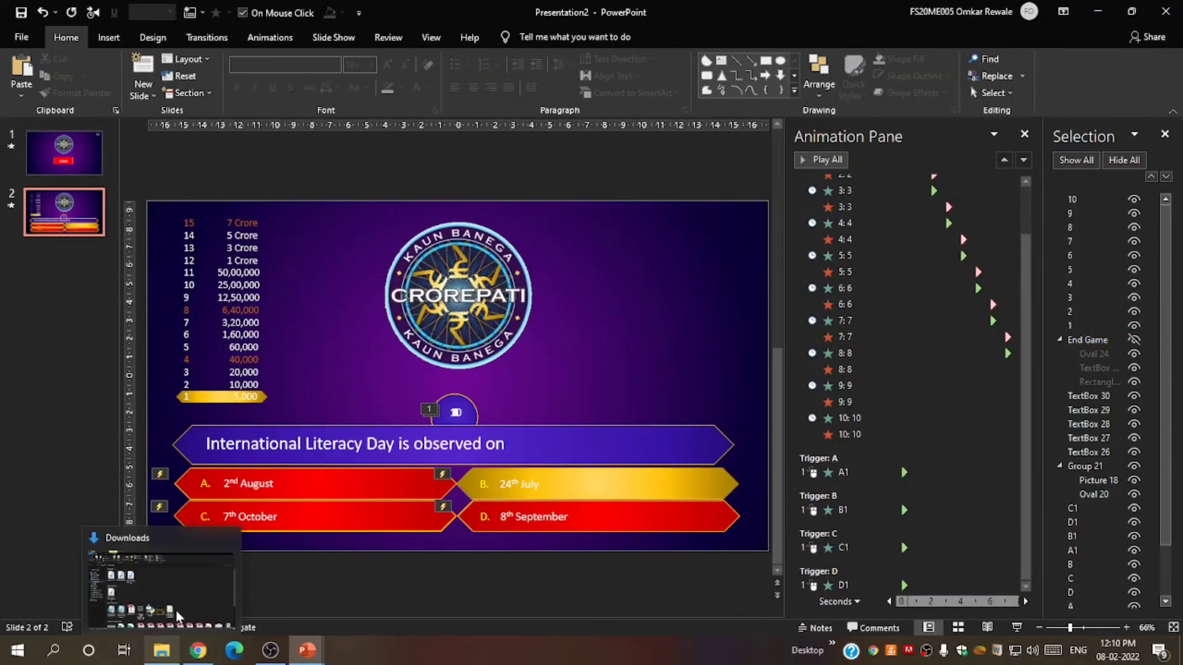
click(176, 588)
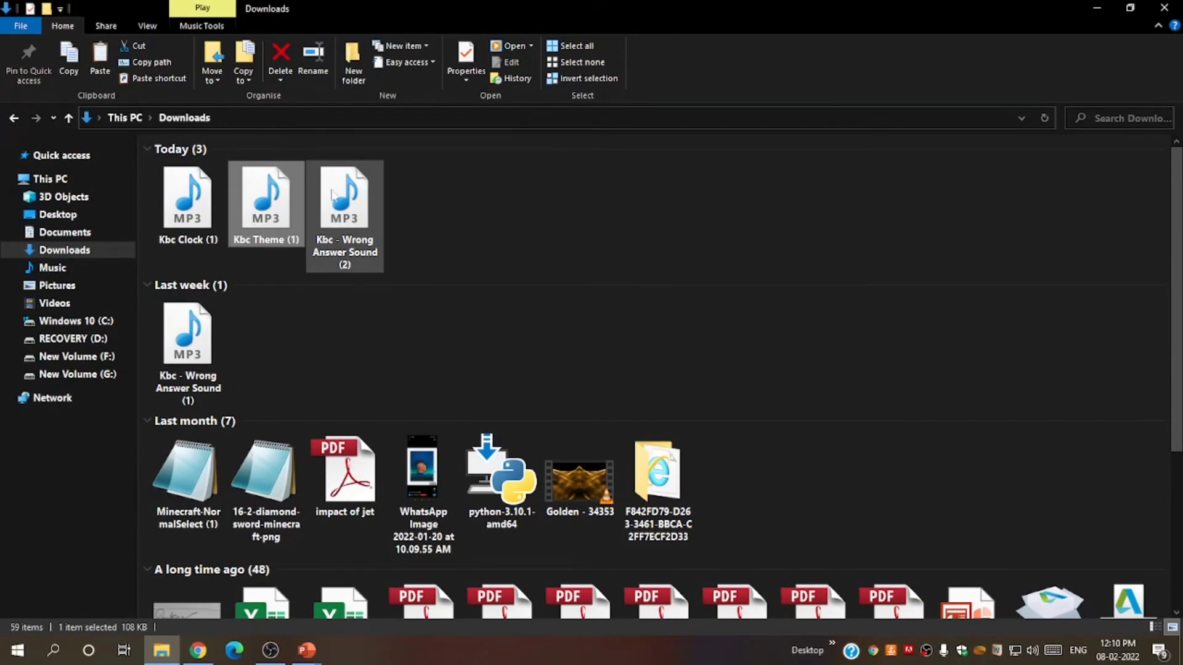
click(164, 207)
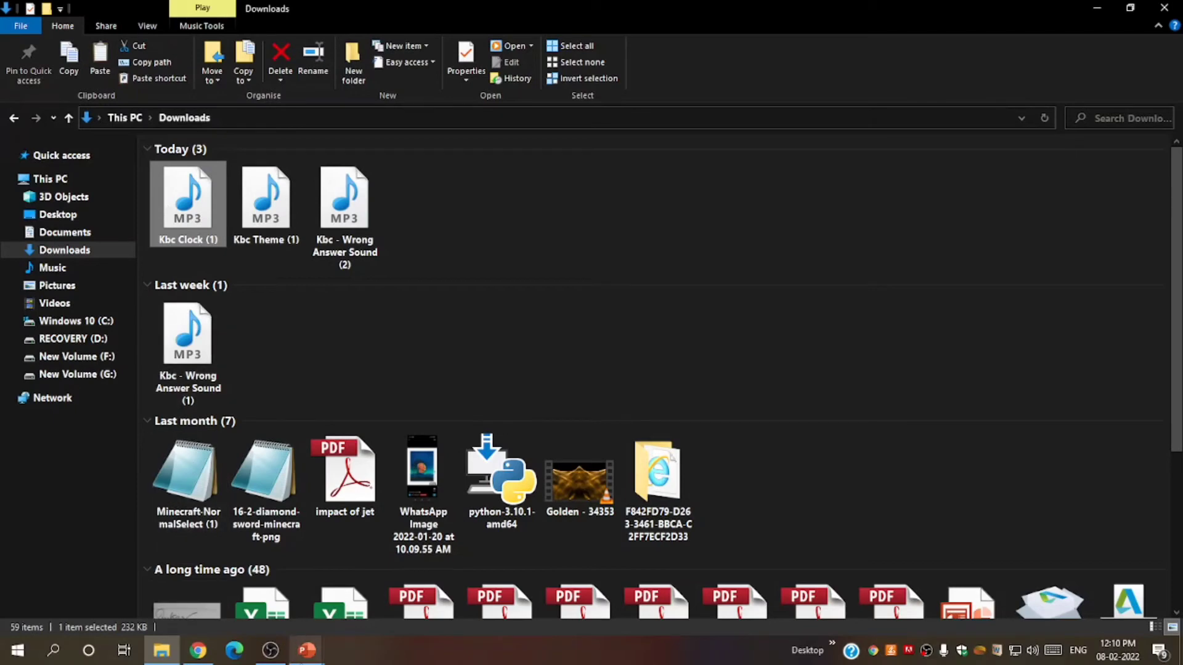
mouse_move(307, 650)
click(251, 582)
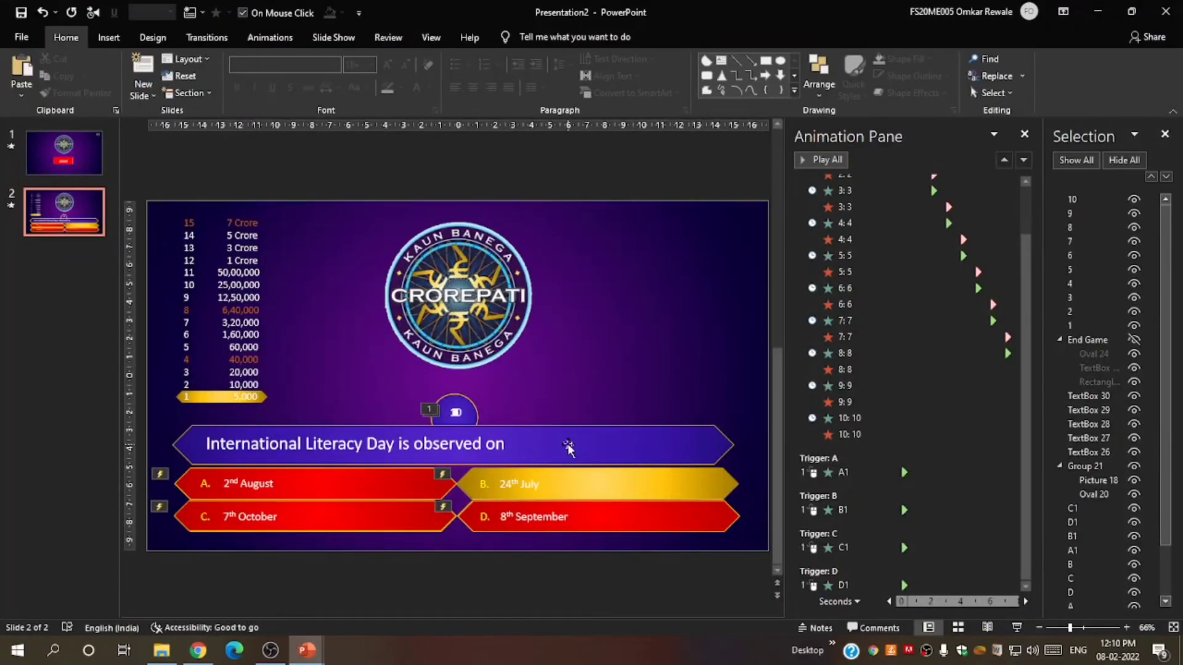
drag(567, 448, 568, 446)
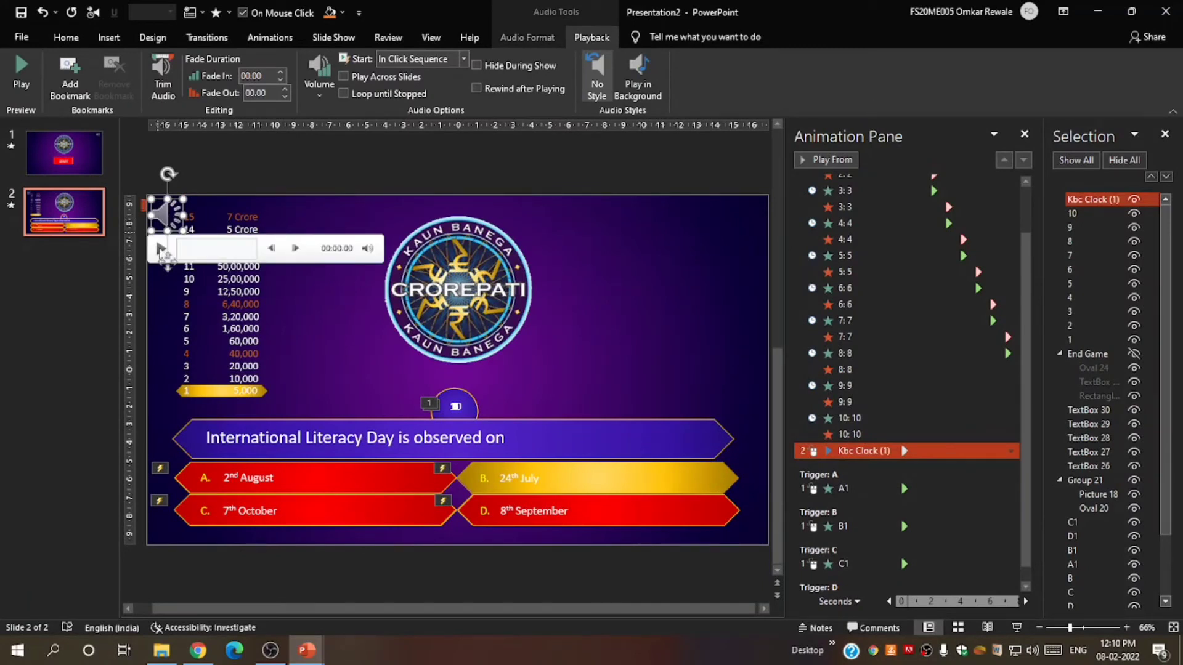
click(162, 249)
click(161, 250)
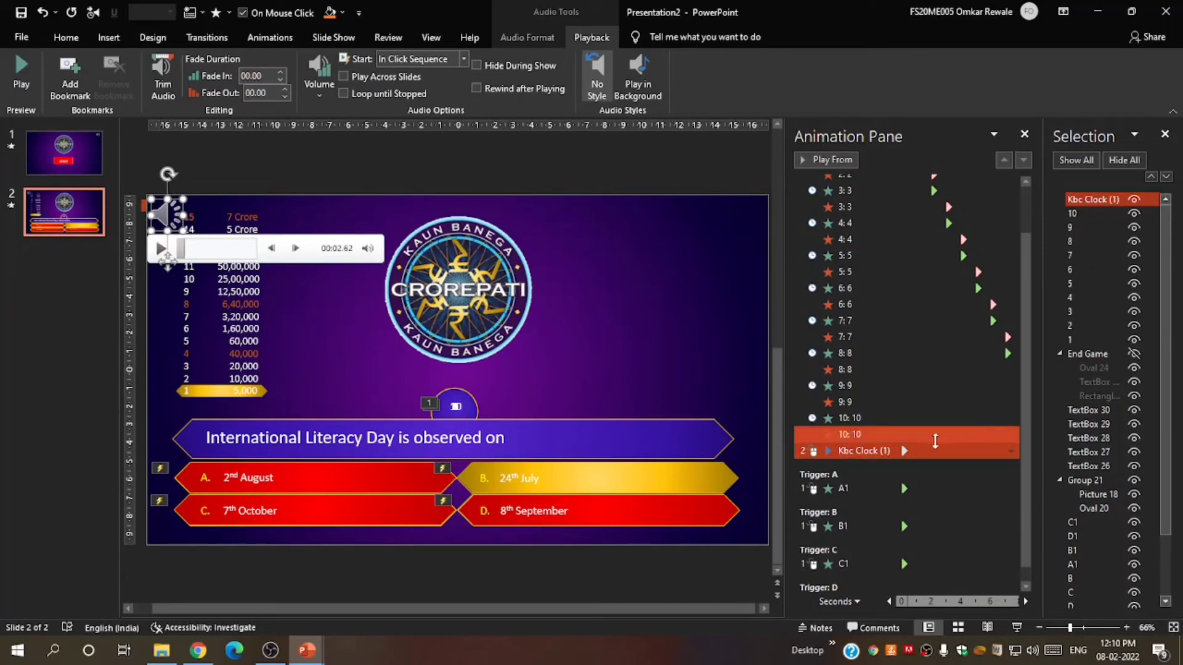
Step: Move the Kbc Clock (1) animation to first in slide 2's animation order and enable Hide During Show for its icon
drag(889, 451, 892, 179)
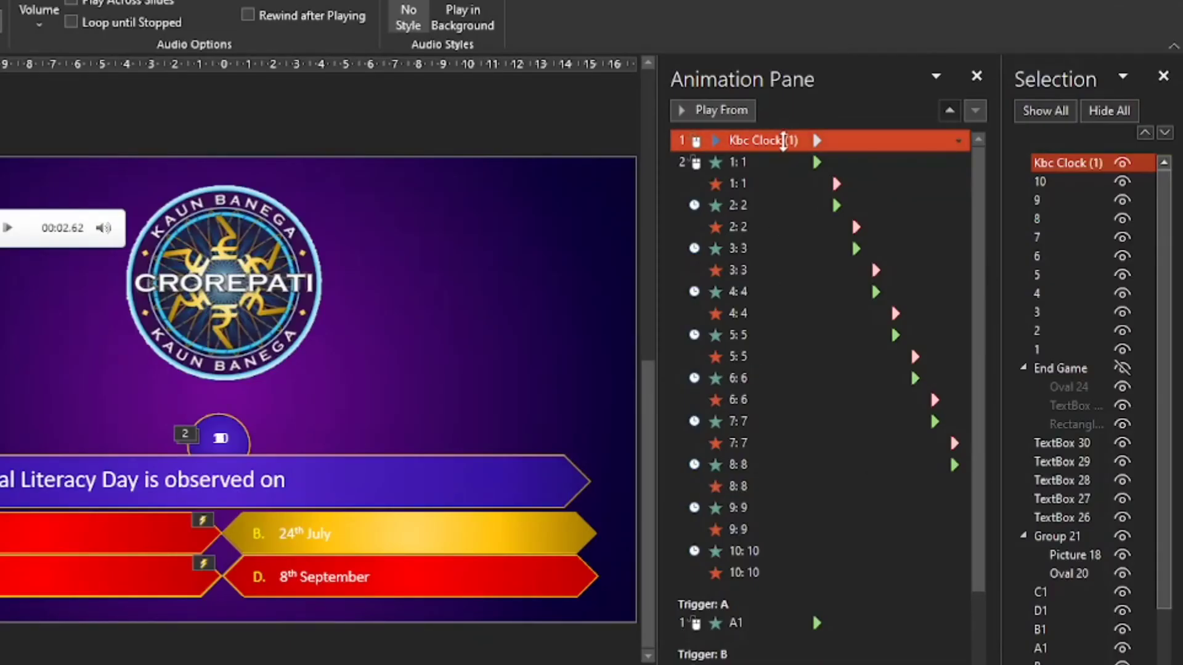
mouse_move(783, 141)
mouse_down()
mouse_move(785, 314)
mouse_move(766, 193)
mouse_move(781, 388)
mouse_move(769, 219)
mouse_move(782, 257)
mouse_move(781, 480)
mouse_move(766, 146)
mouse_up()
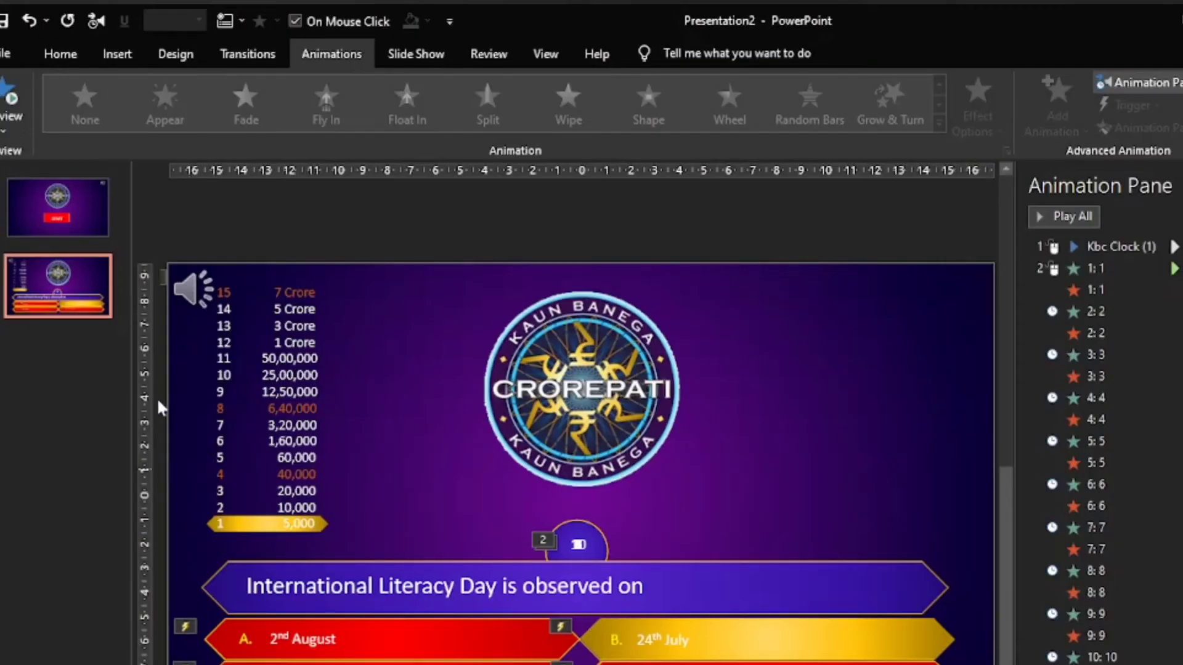
click(191, 289)
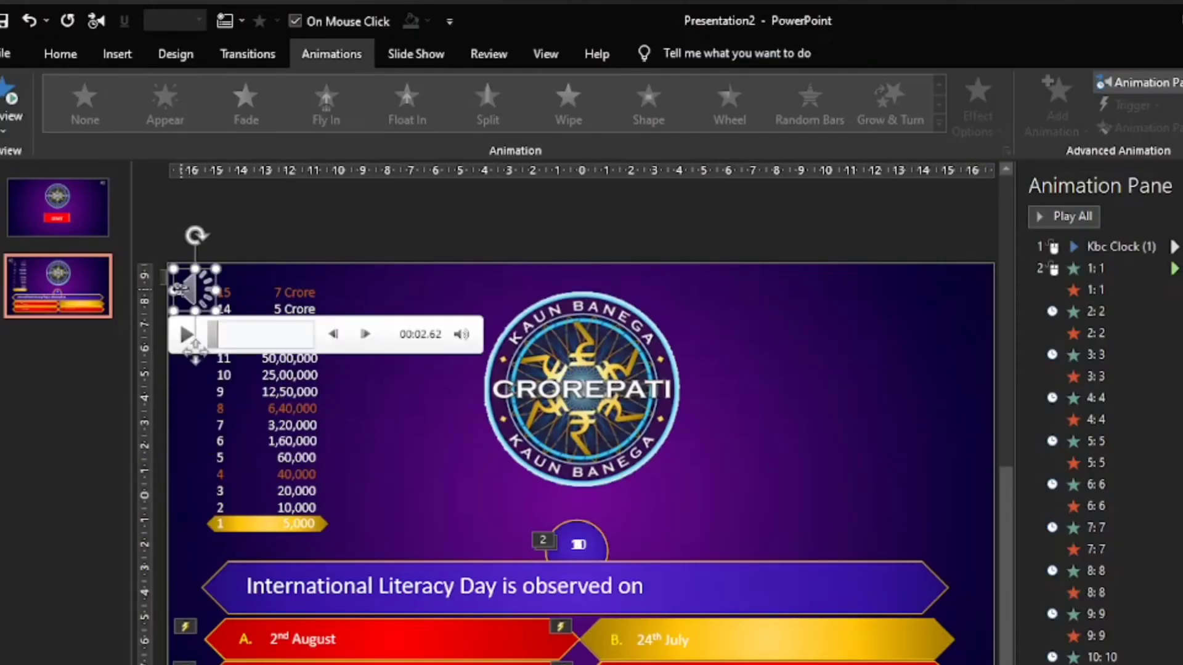
click(777, 56)
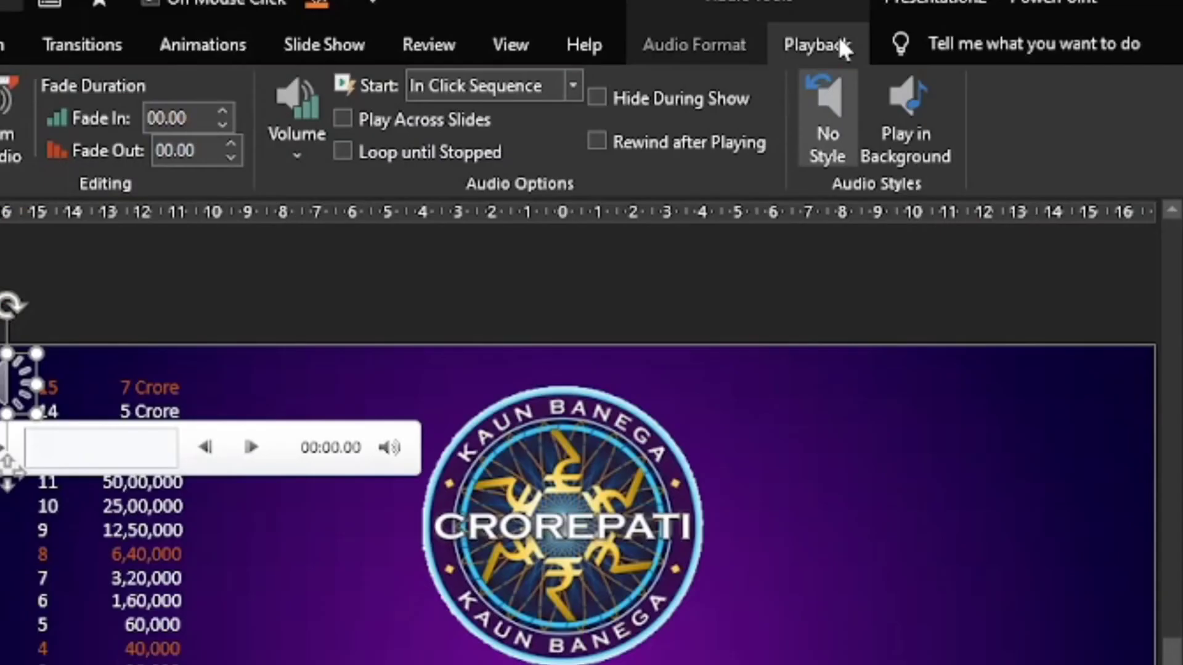
click(596, 96)
click(622, 223)
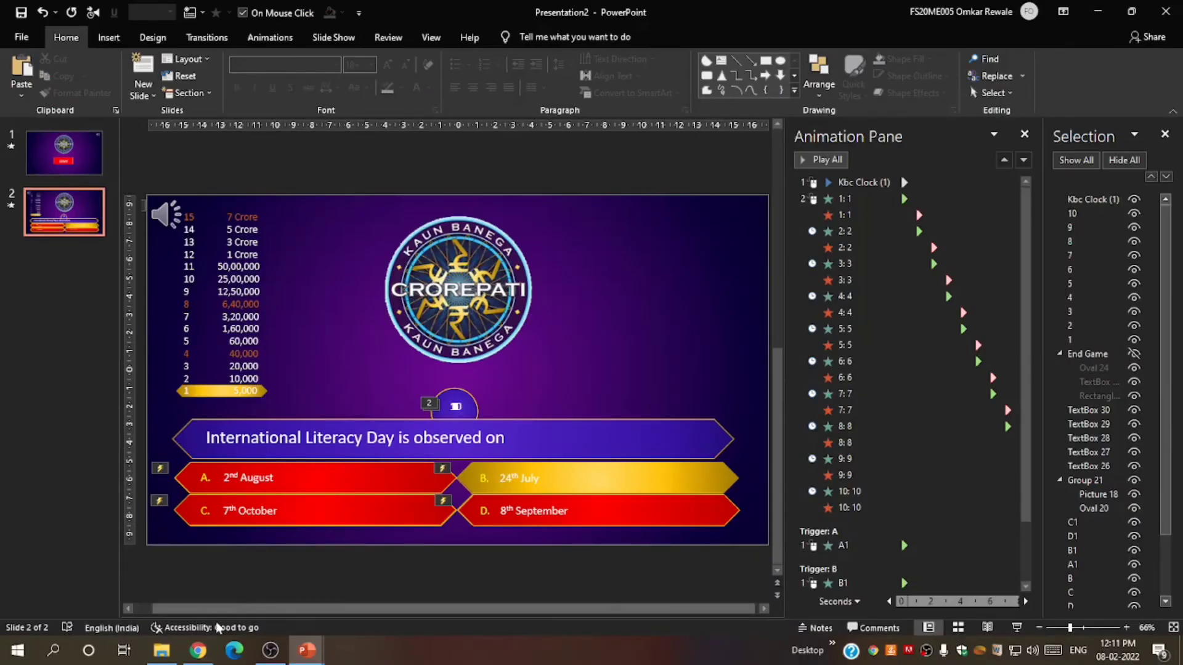
Step: Copy the Kbc - Wrong Answer Sound (2) MP3 from Downloads onto slide 2 and place its icon in the slide's upper-right corner
mouse_move(162, 661)
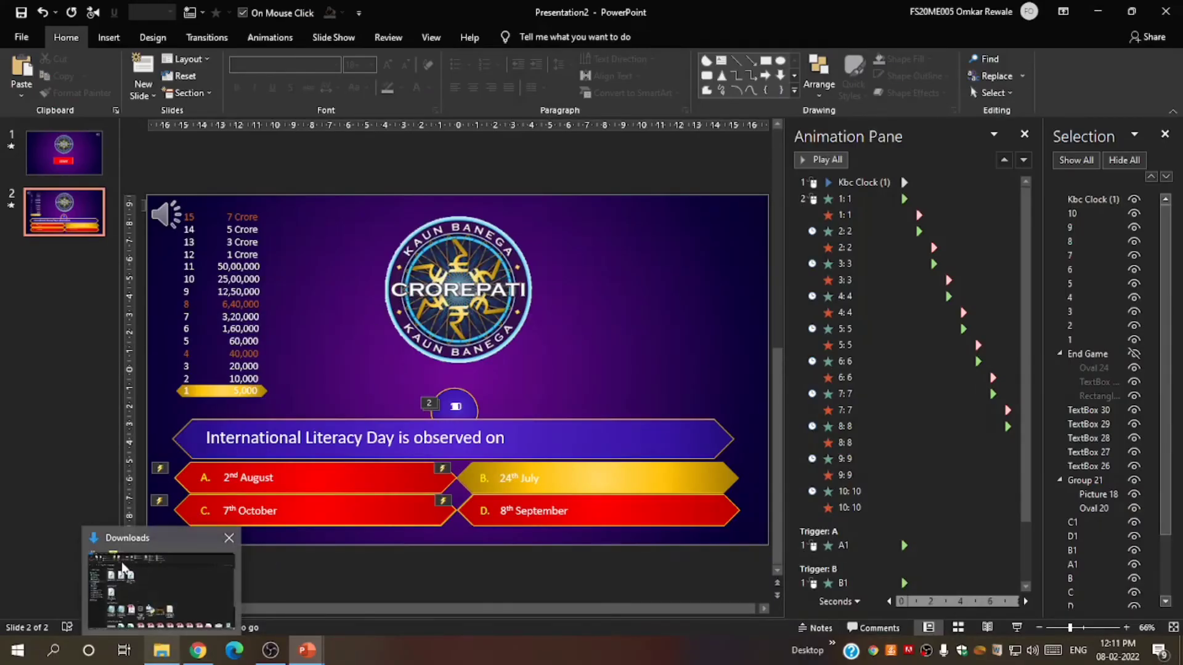
click(160, 585)
click(349, 226)
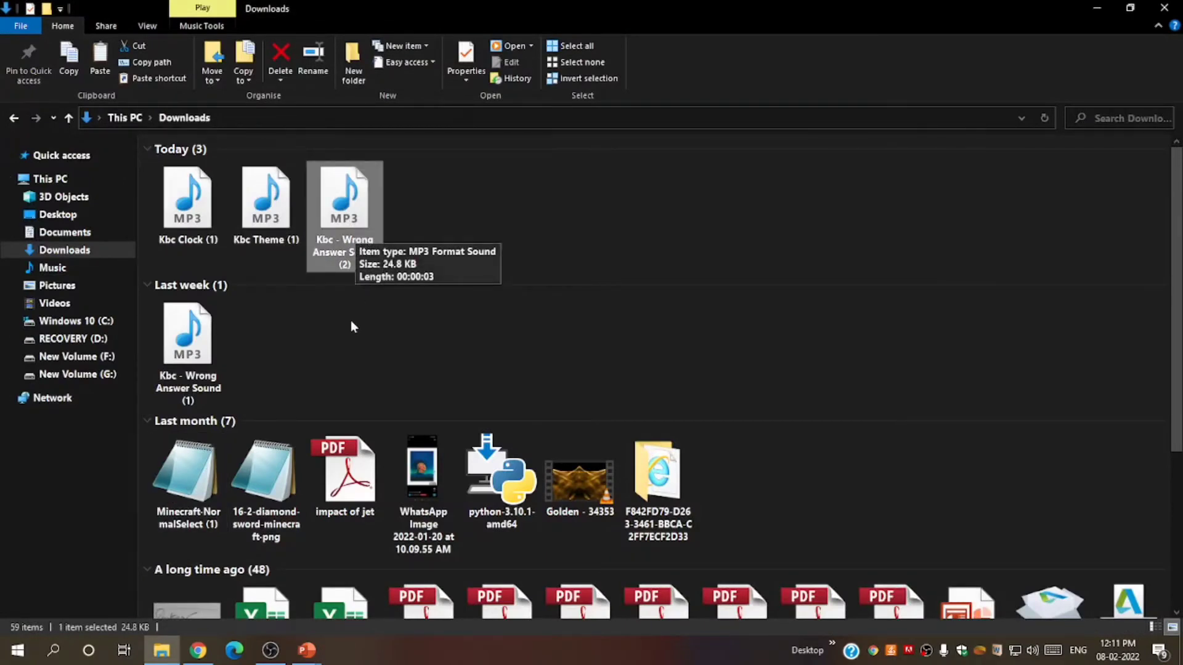
mouse_move(308, 652)
click(240, 553)
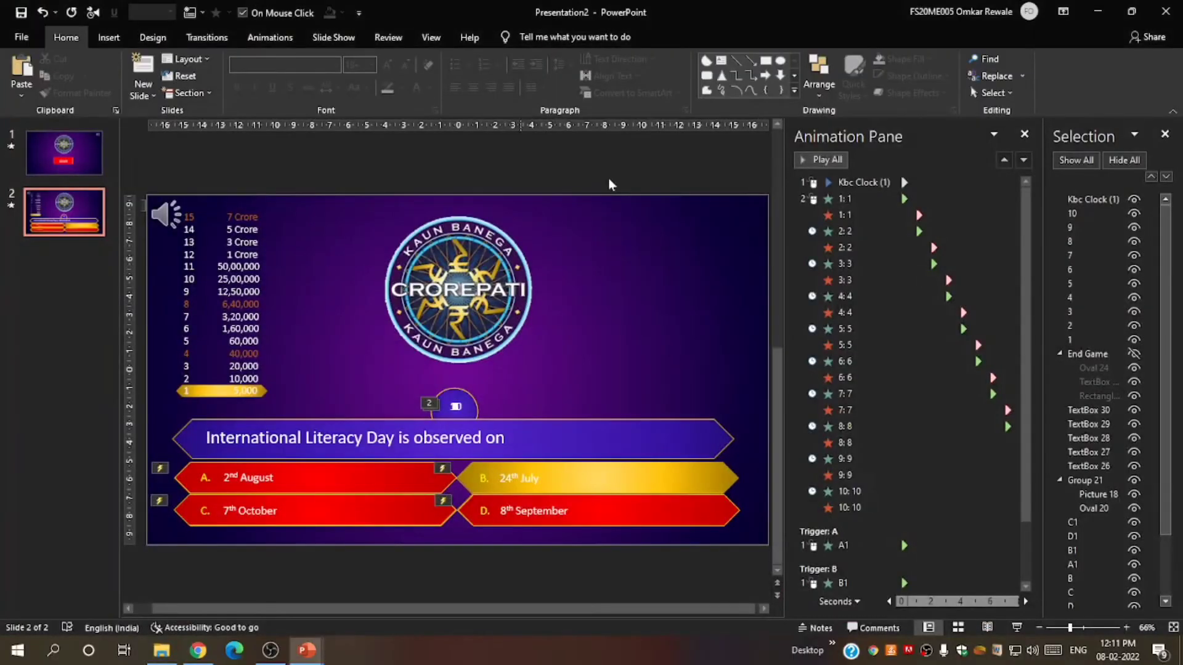
key(ctrl+v)
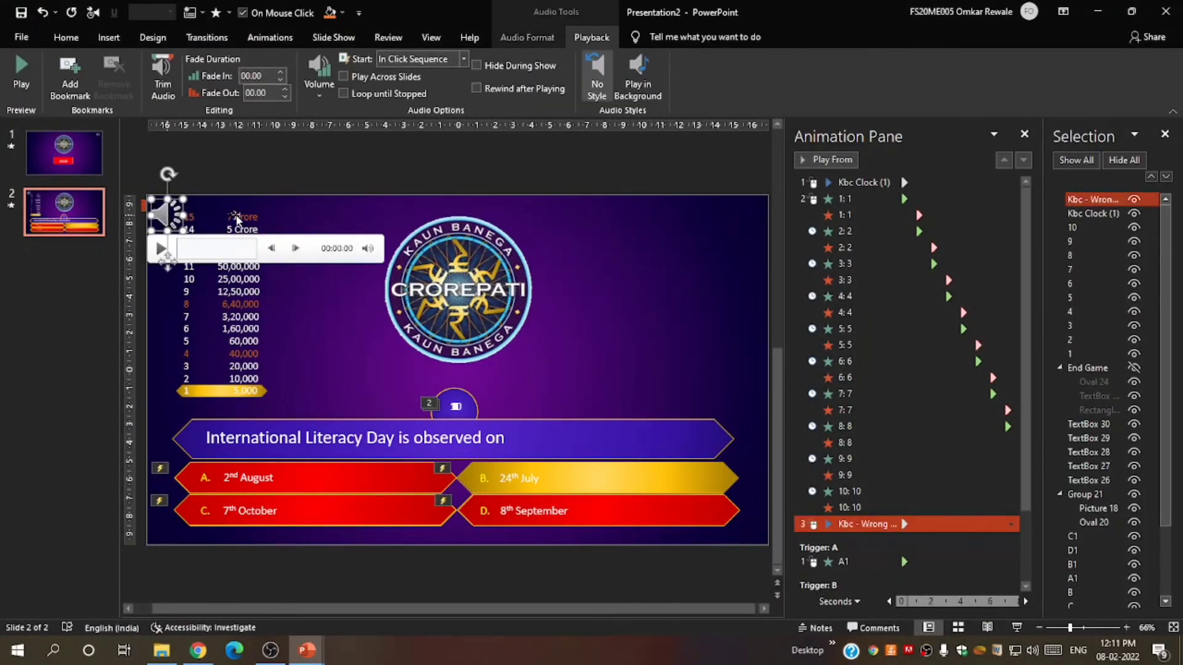
drag(166, 214, 717, 229)
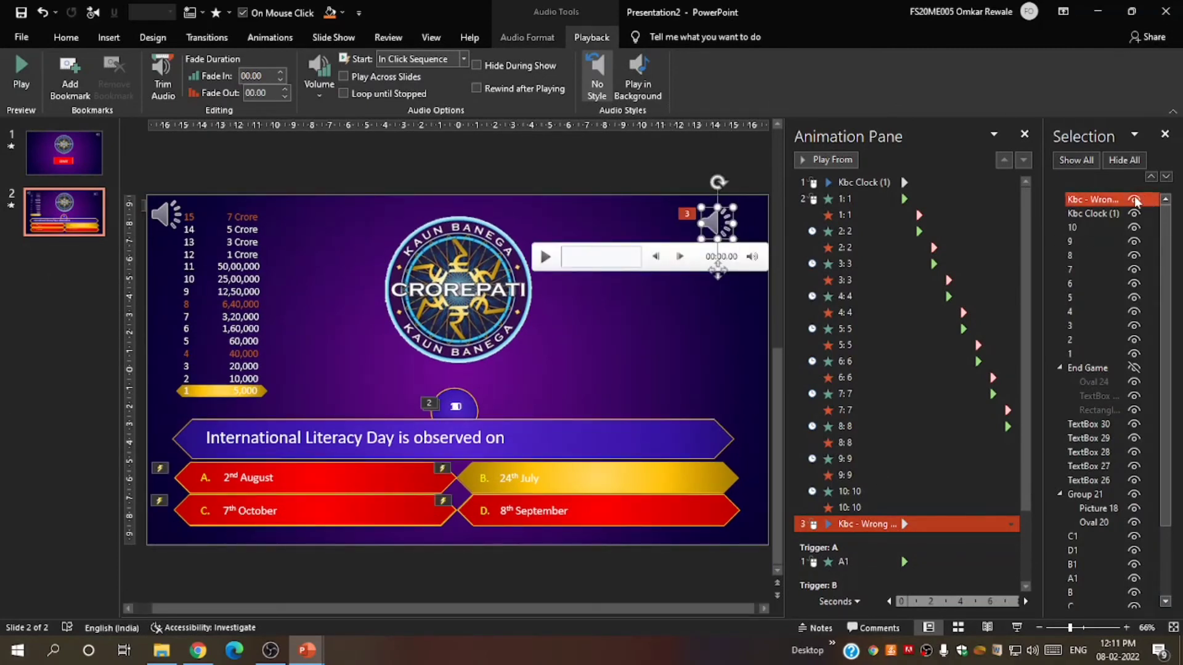
Step: Show the End Game group on slide 2 and set the wrong-answer sound's animation to start With Previous
click(1134, 368)
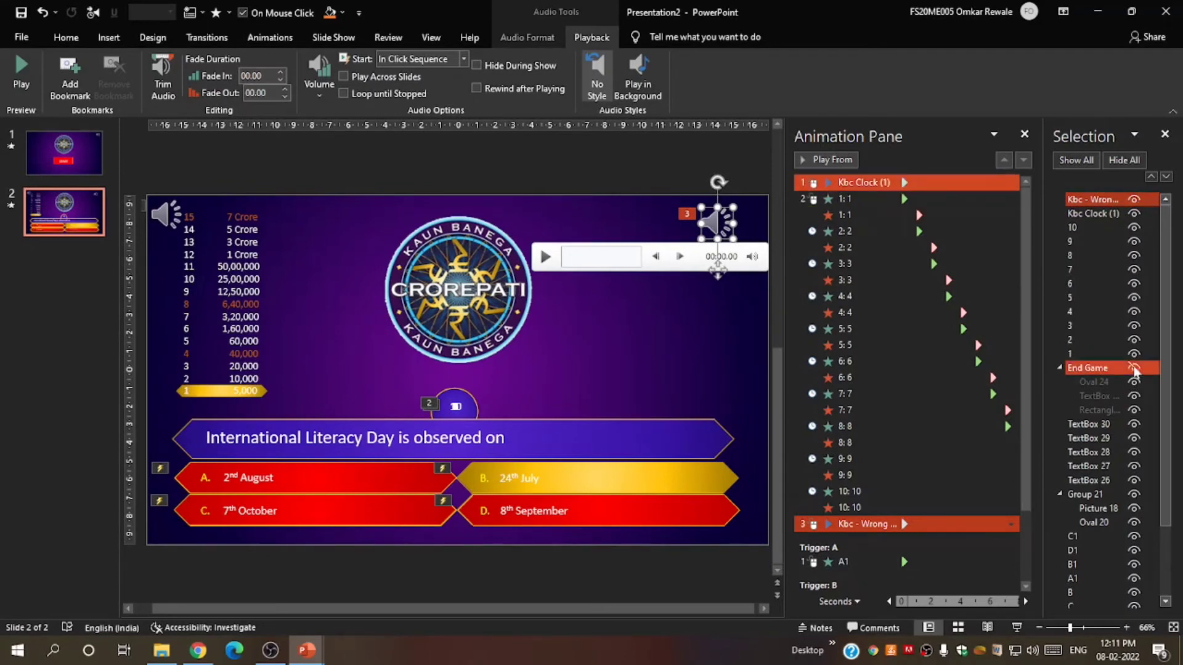
click(1134, 368)
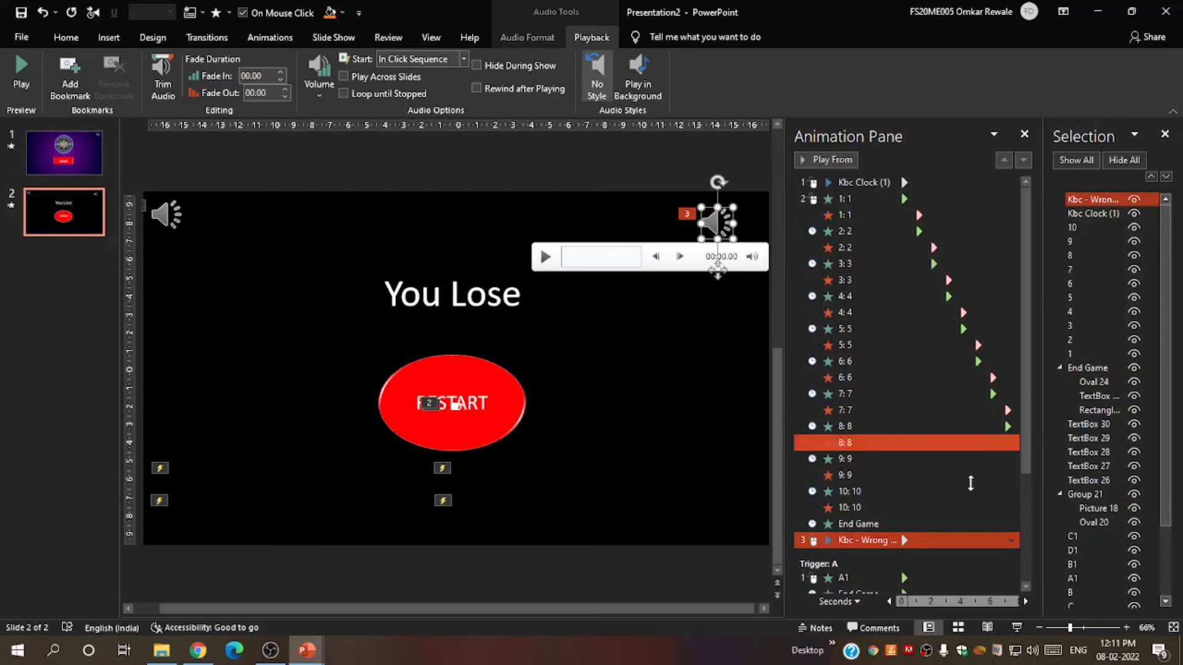
click(945, 544)
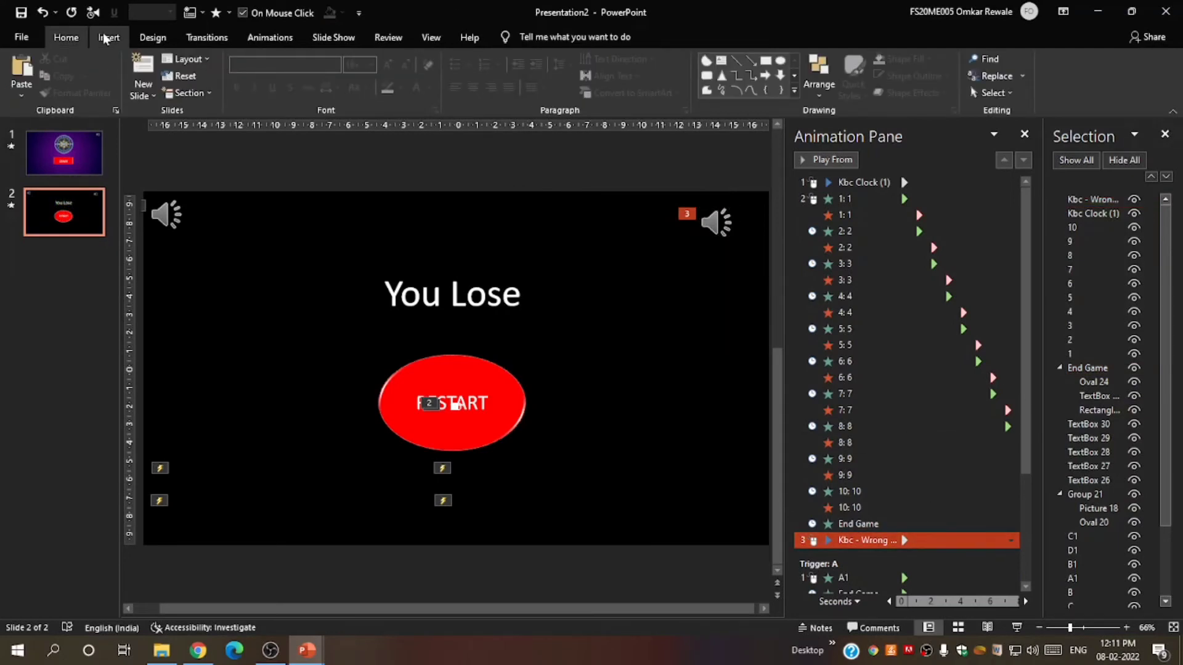
click(282, 38)
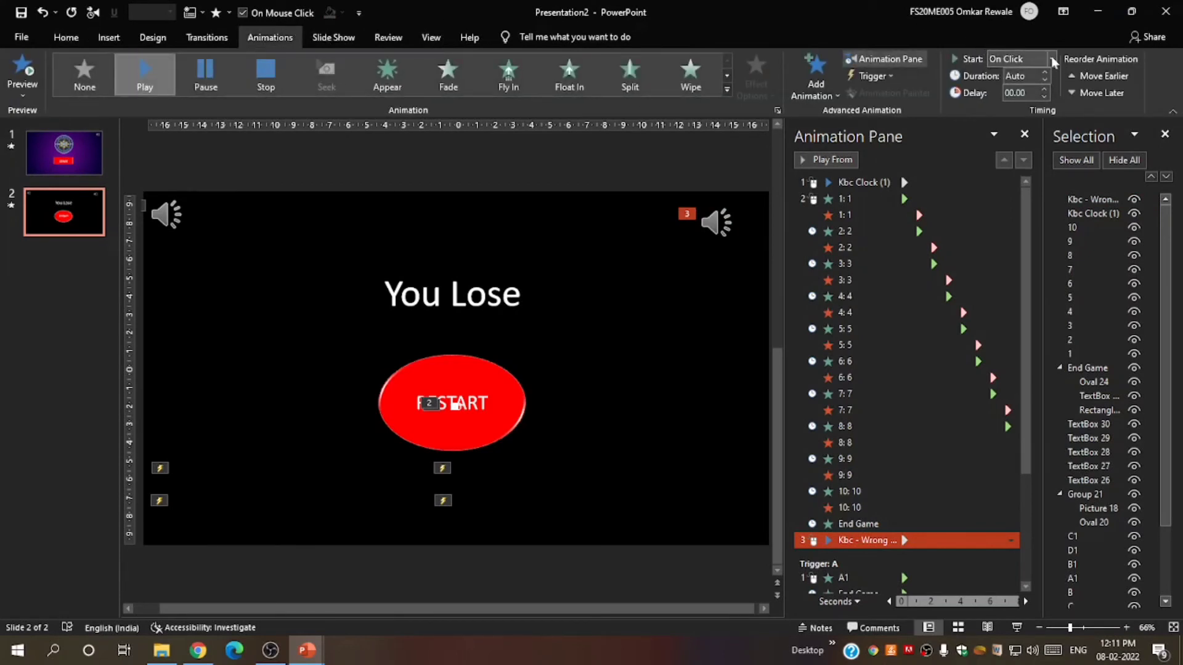
click(1051, 58)
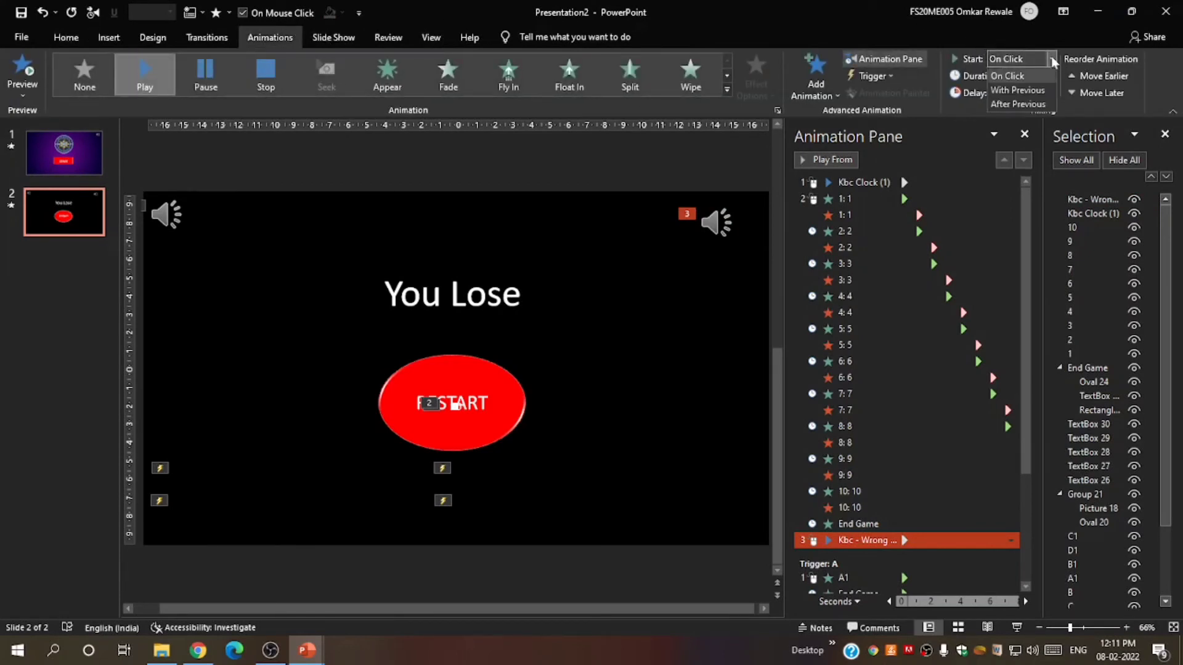
click(1045, 91)
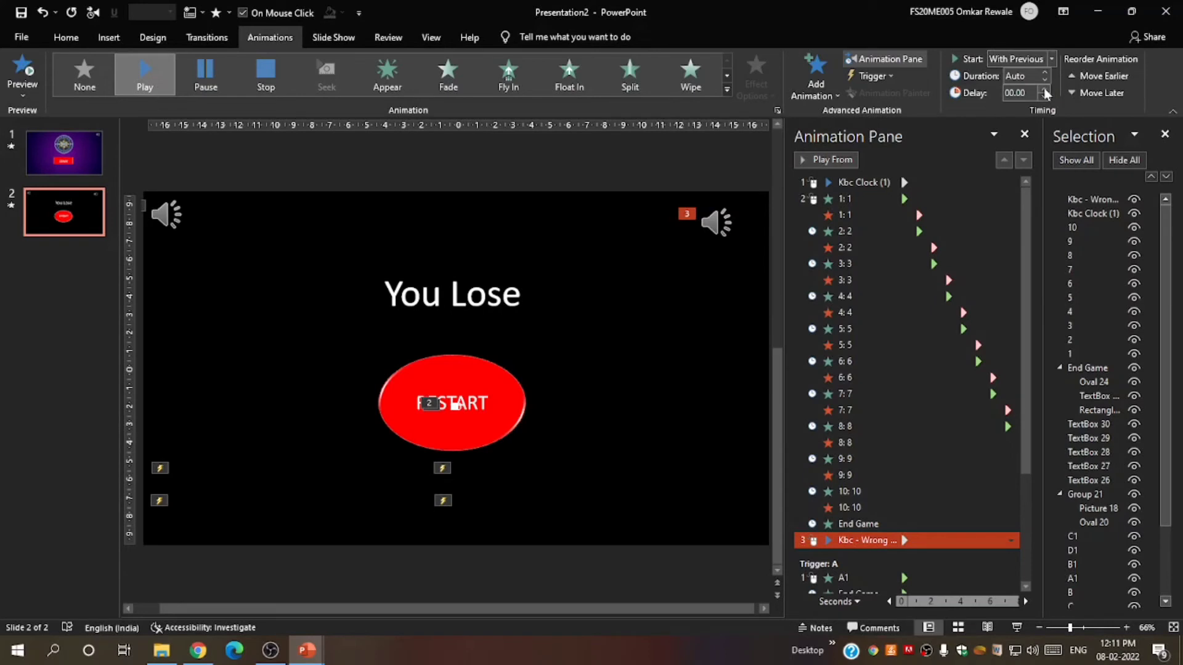
click(708, 148)
scroll(764, 277, up, 1)
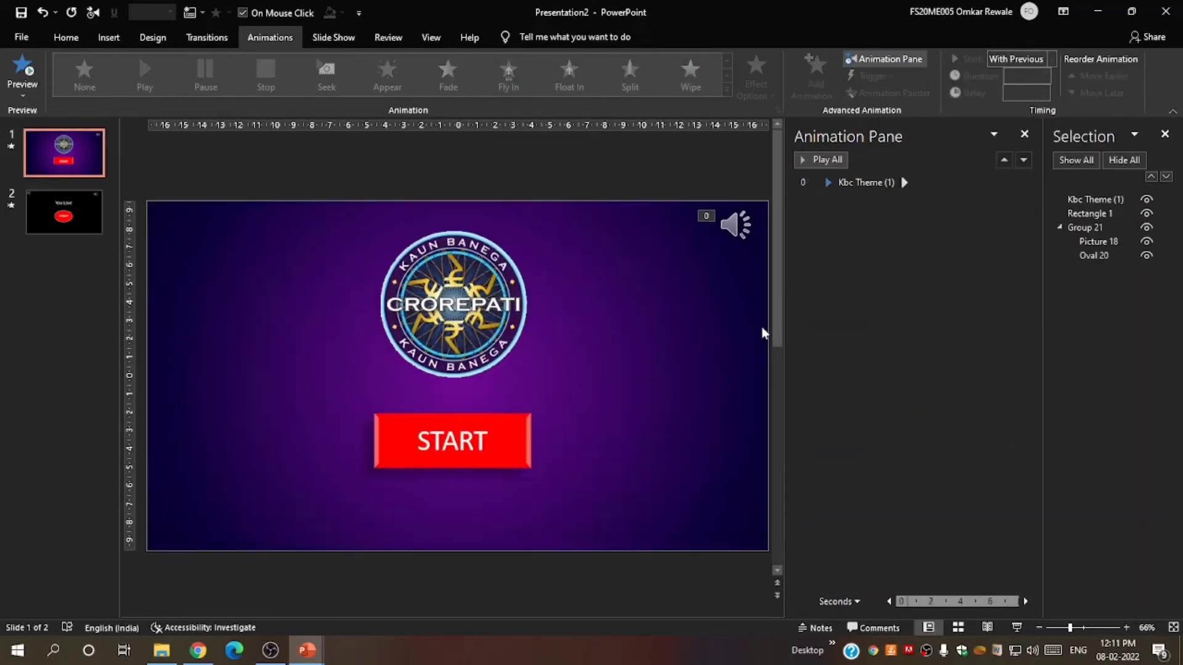
click(92, 214)
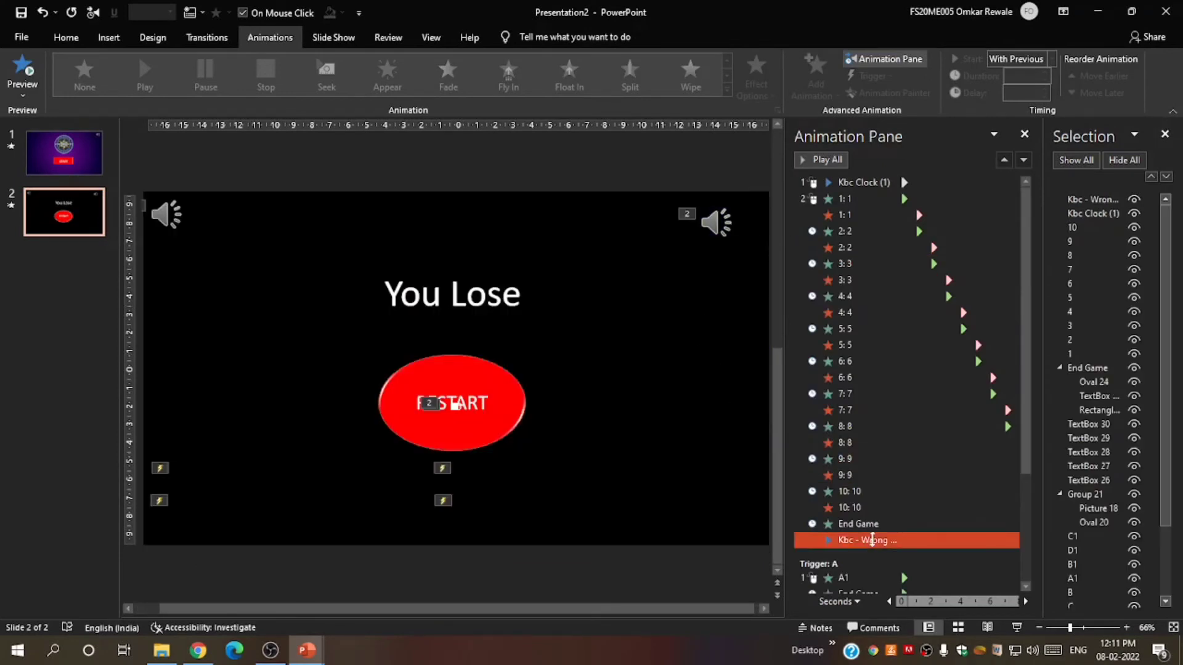
Step: Add a second Play animation to the wrong-answer sound on slide 2
click(881, 523)
scroll(882, 527, down, 3)
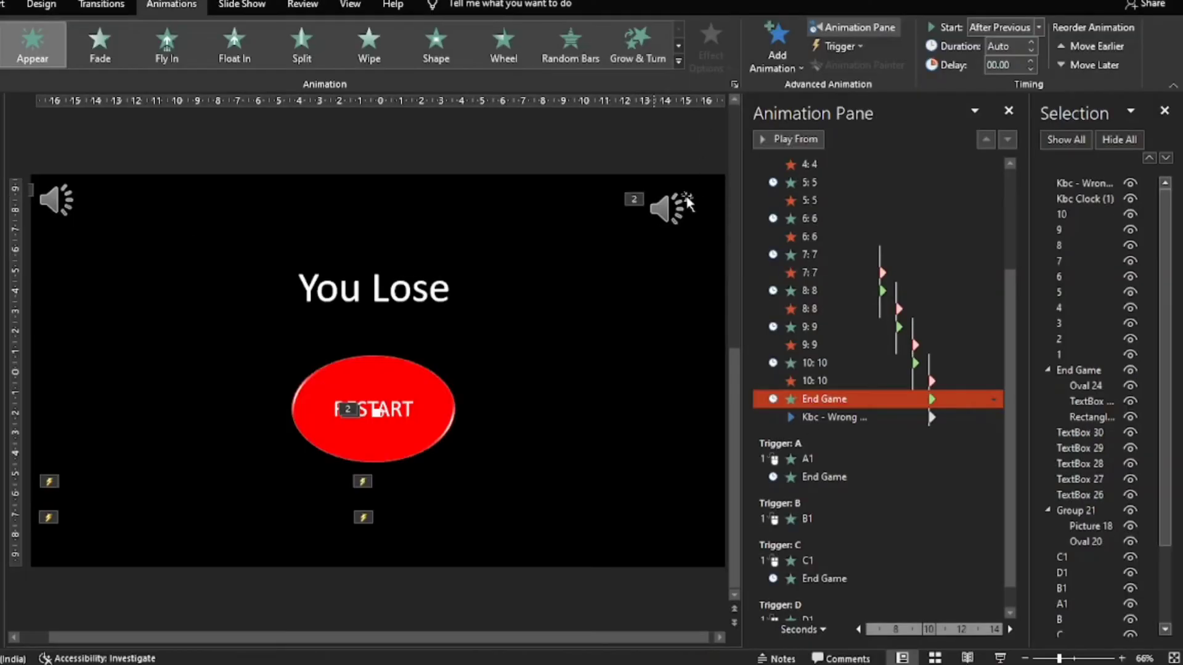
click(558, 55)
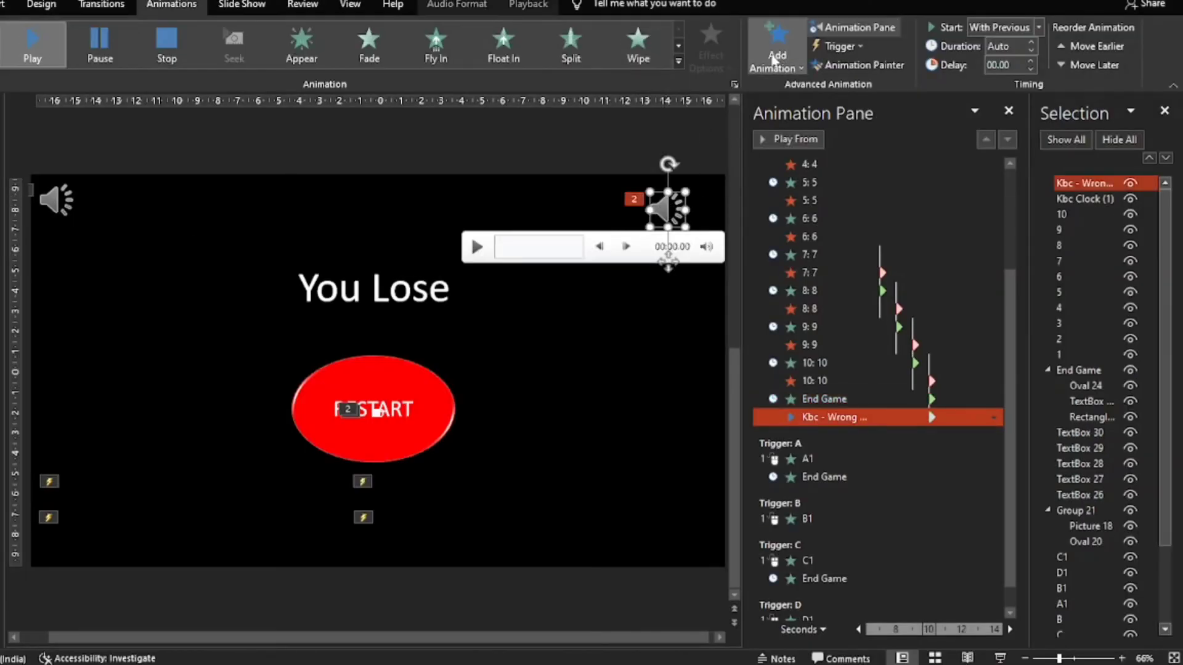
click(775, 57)
click(782, 118)
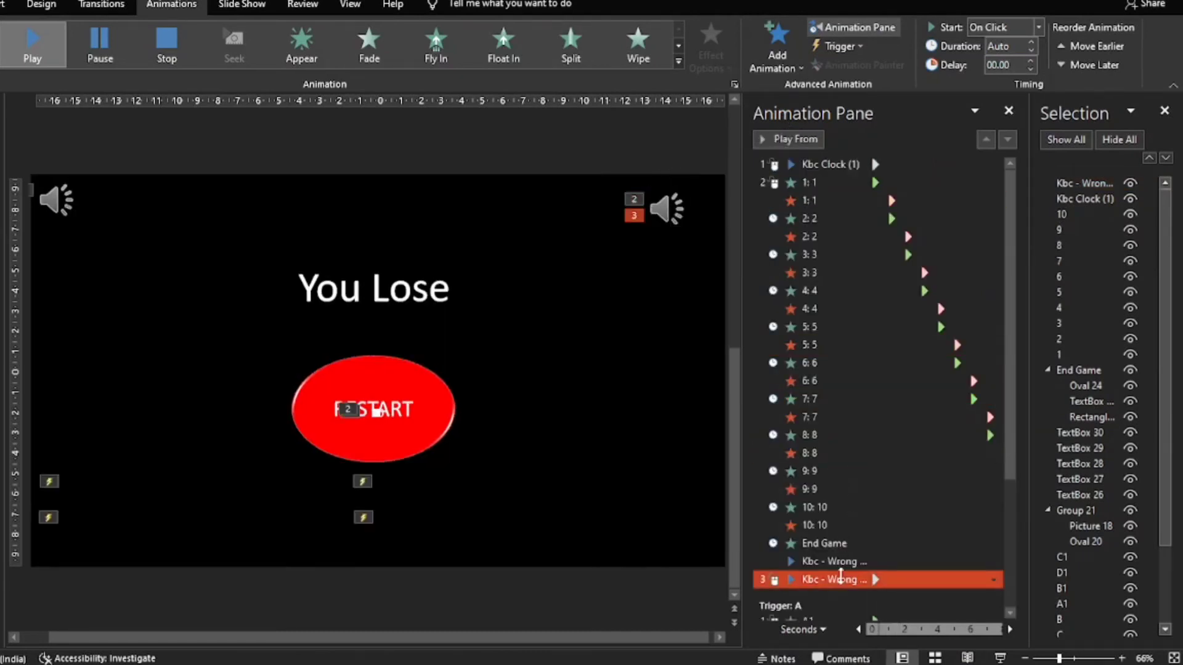
Step: Move the added wrong-answer Play animation below End Game under Trigger A and set it to start With Previous
scroll(856, 480, down, 2)
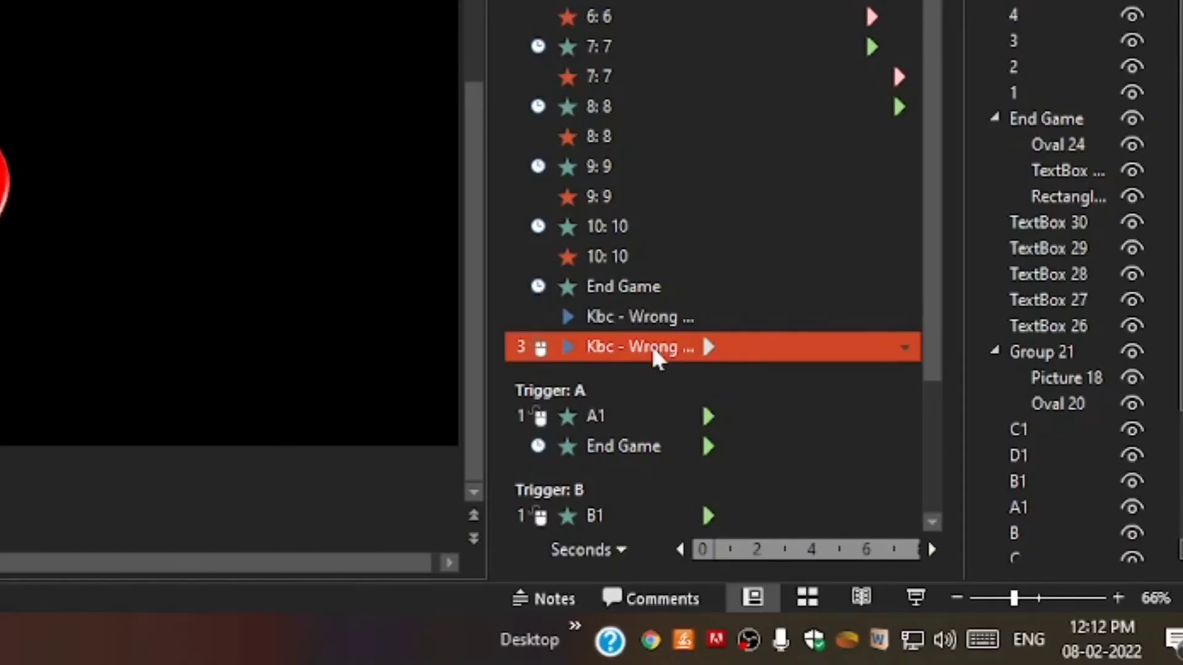
drag(651, 344, 656, 456)
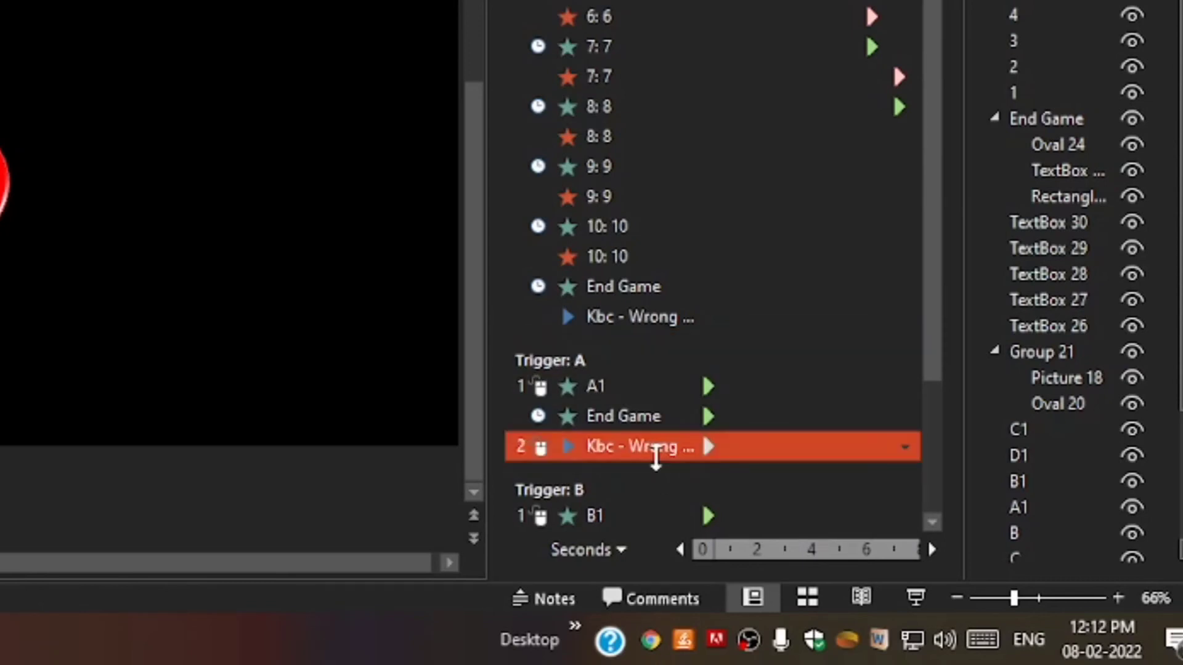
right_click(656, 453)
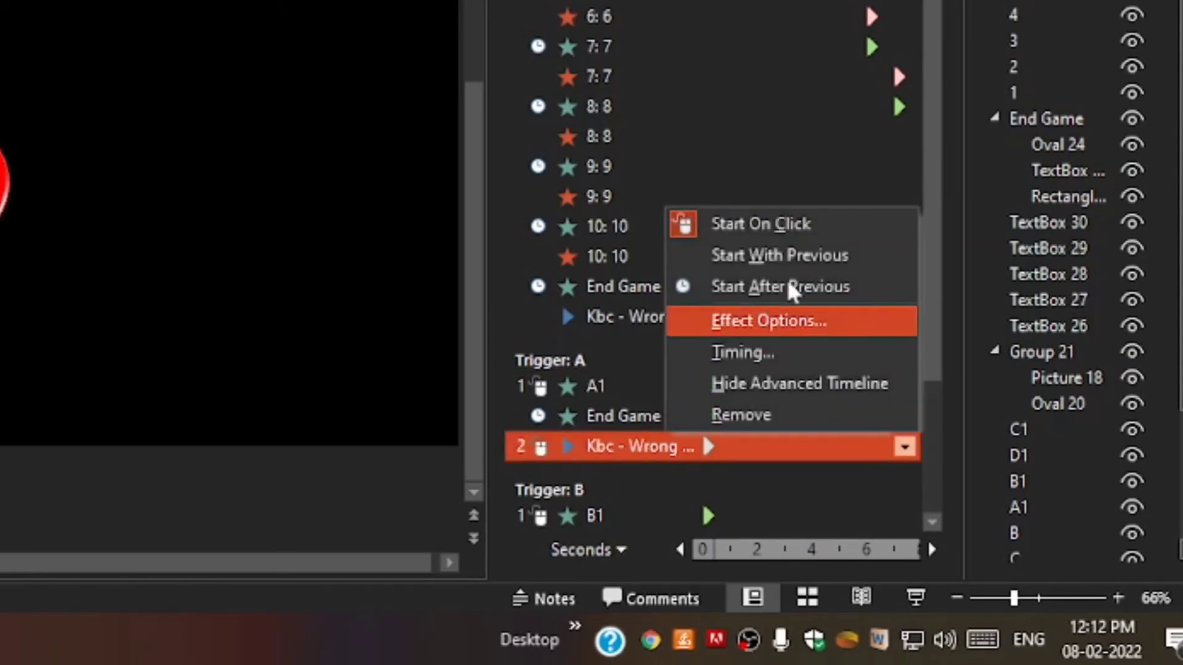
click(834, 255)
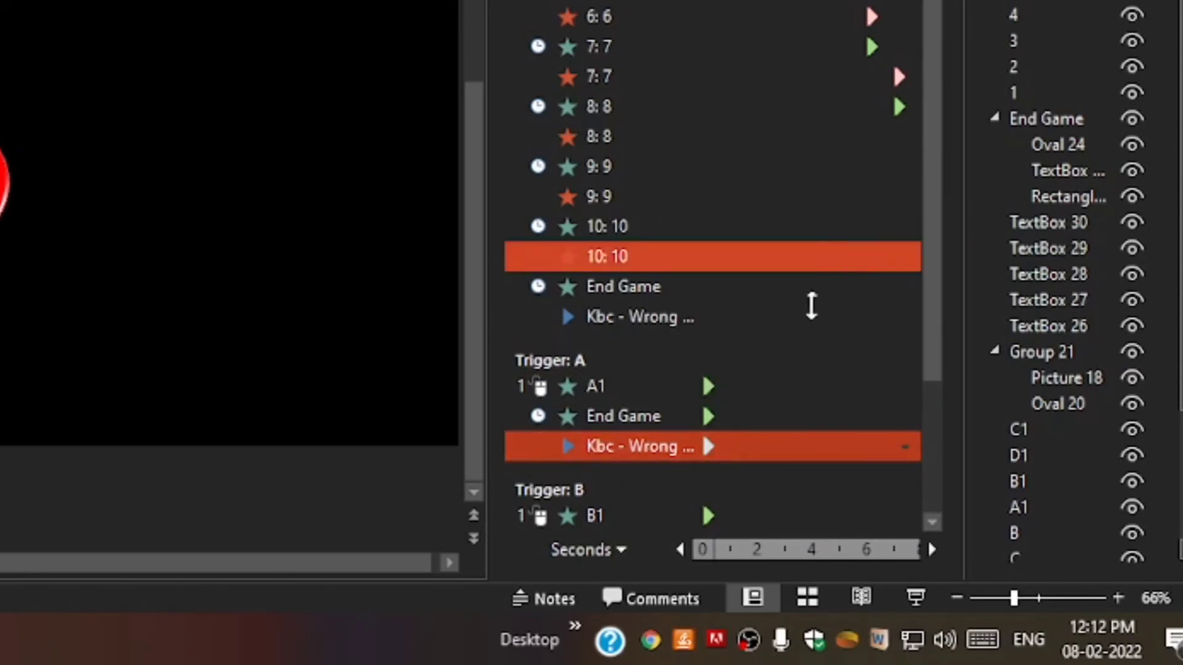
Step: Add two more Play animations to the wrong-answer sound for the remaining wrong options
scroll(647, 320, down, 3)
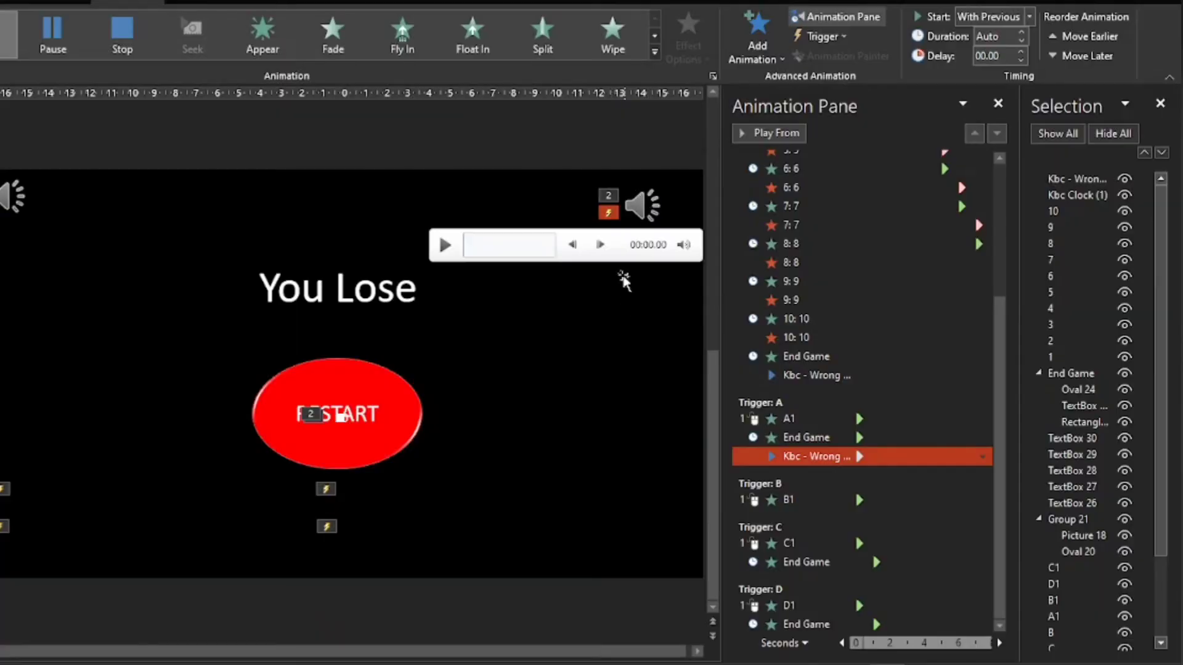
click(767, 54)
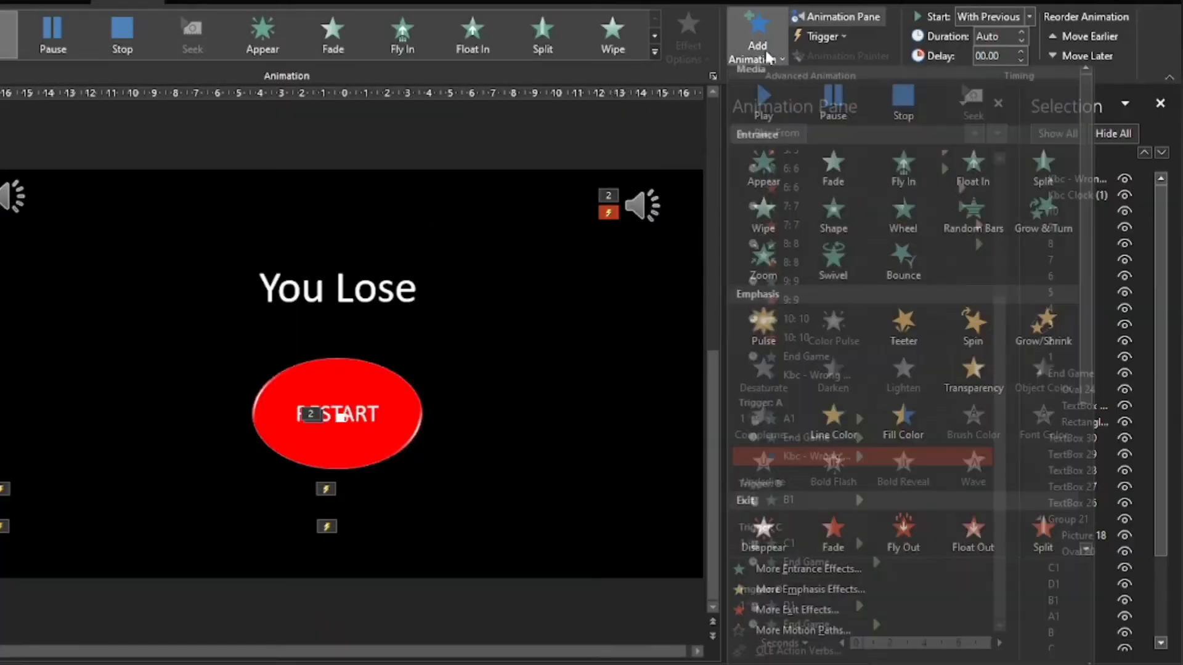
click(762, 123)
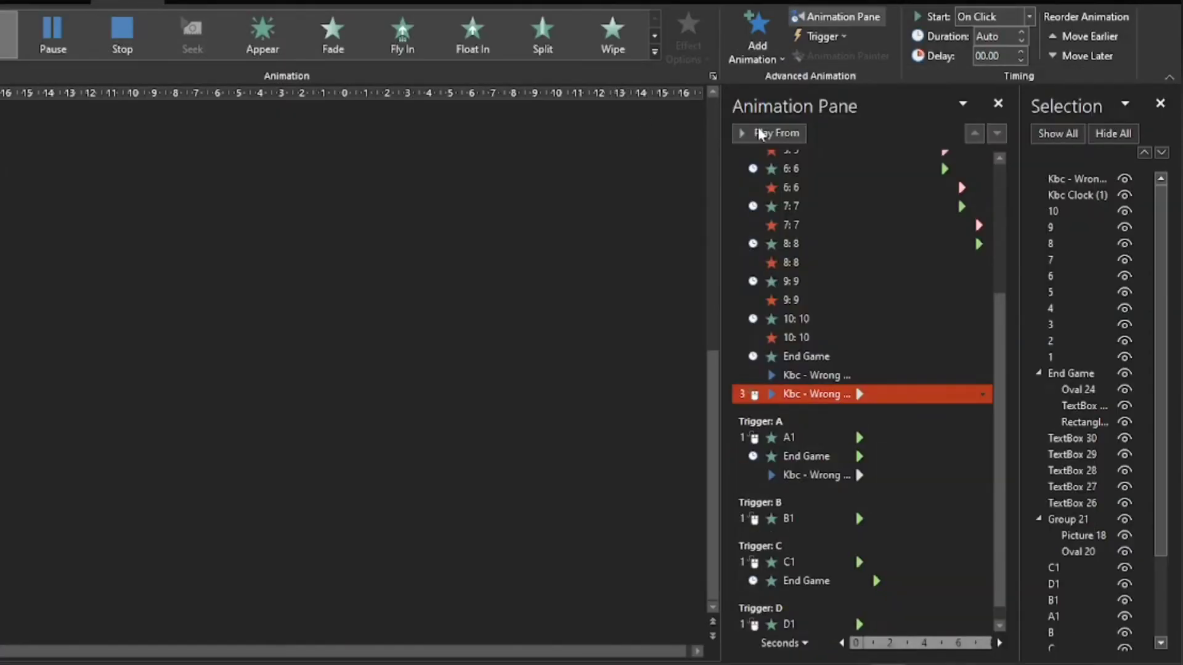
click(770, 135)
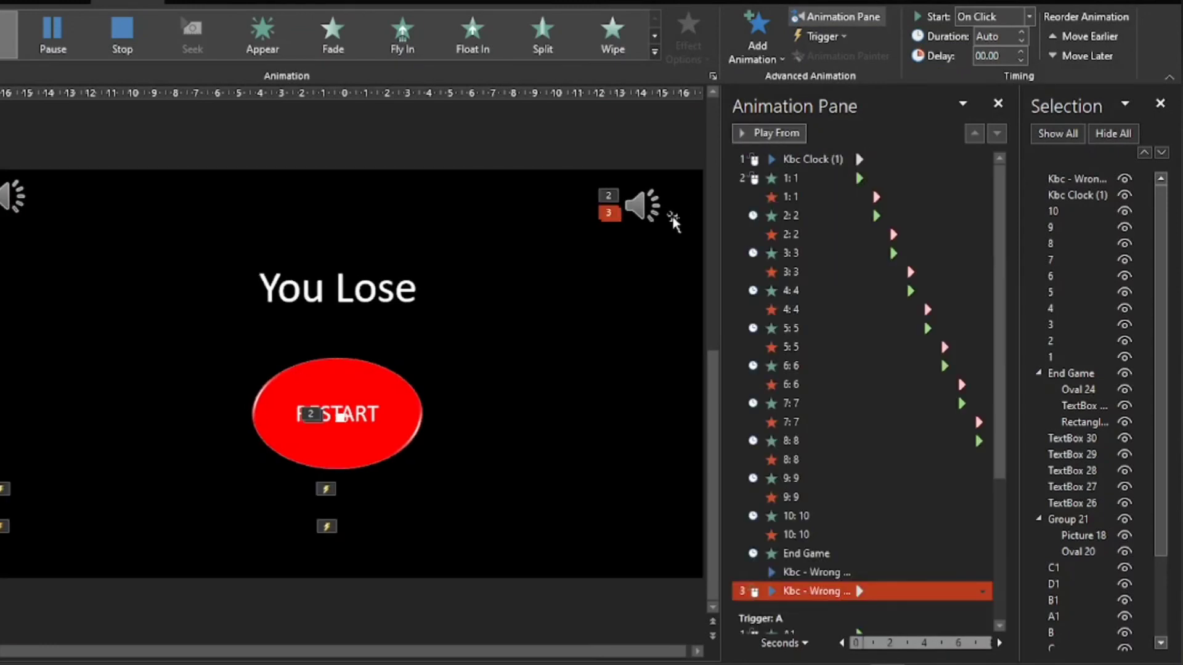
click(753, 53)
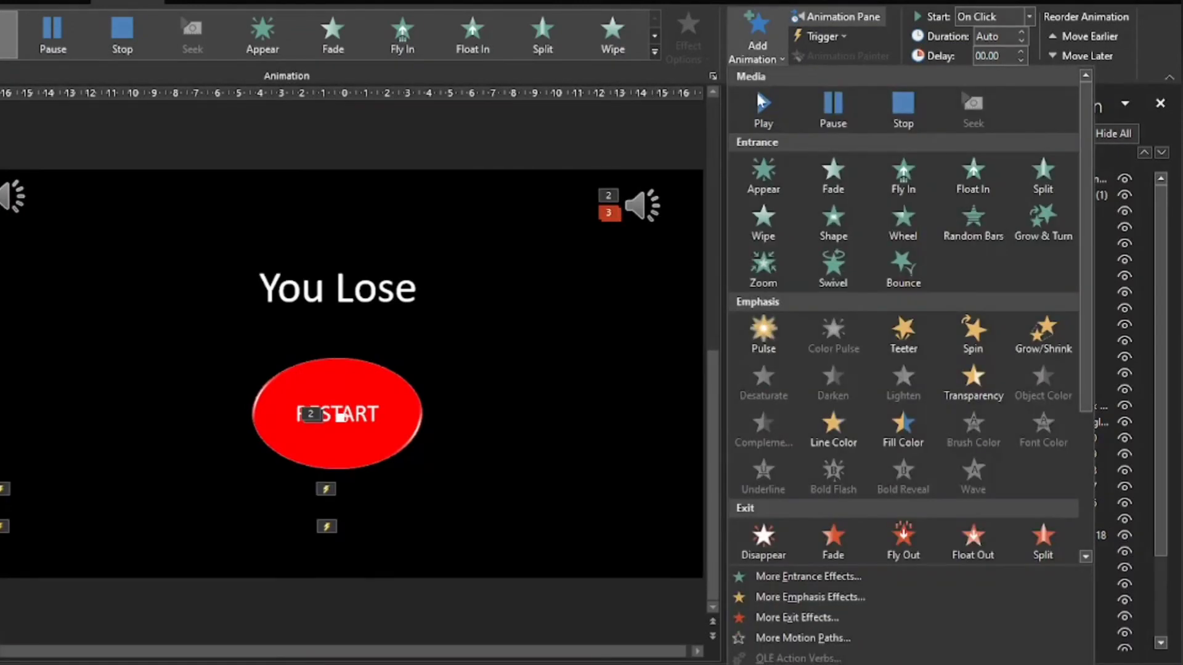
click(762, 103)
click(775, 132)
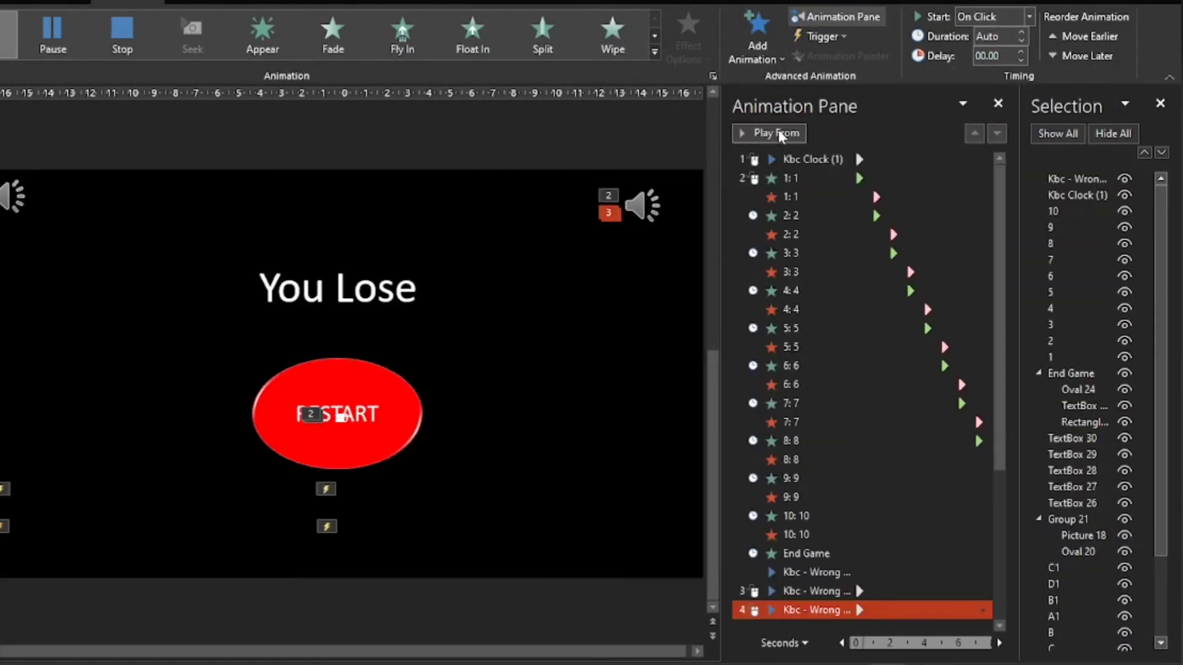
Step: Move one new wrong-answer Play animation below End Game under Trigger C and the other below End Game under Trigger D
scroll(741, 207, down, 1)
scroll(740, 207, down, 3)
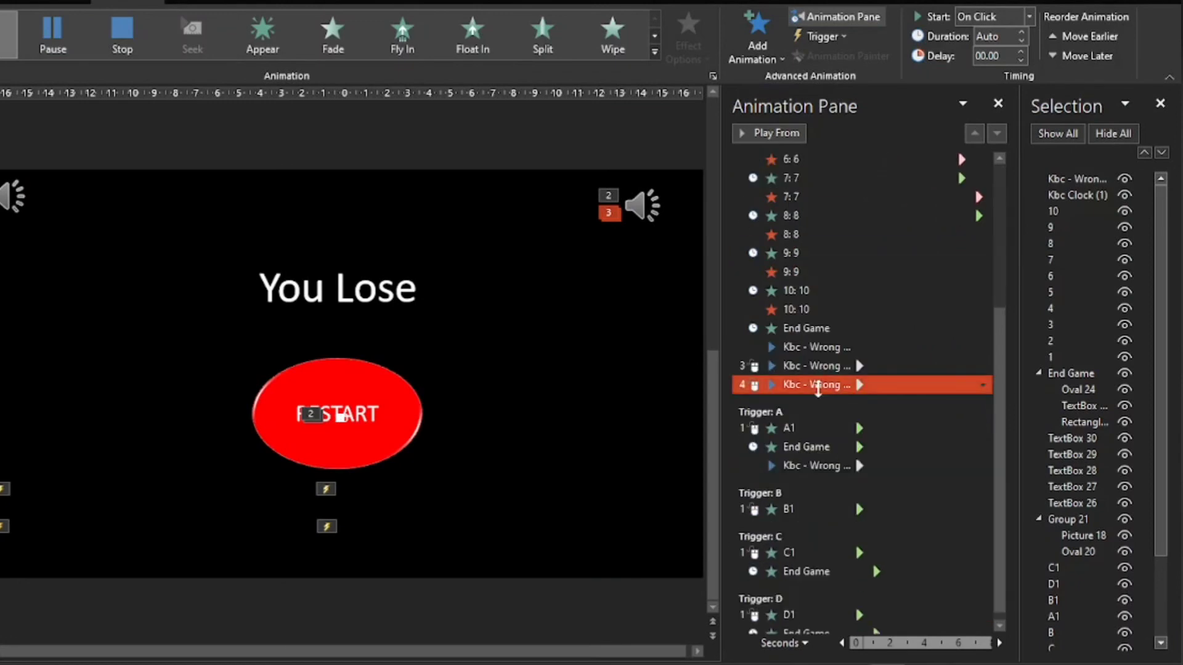
click(804, 366)
drag(804, 366, 791, 579)
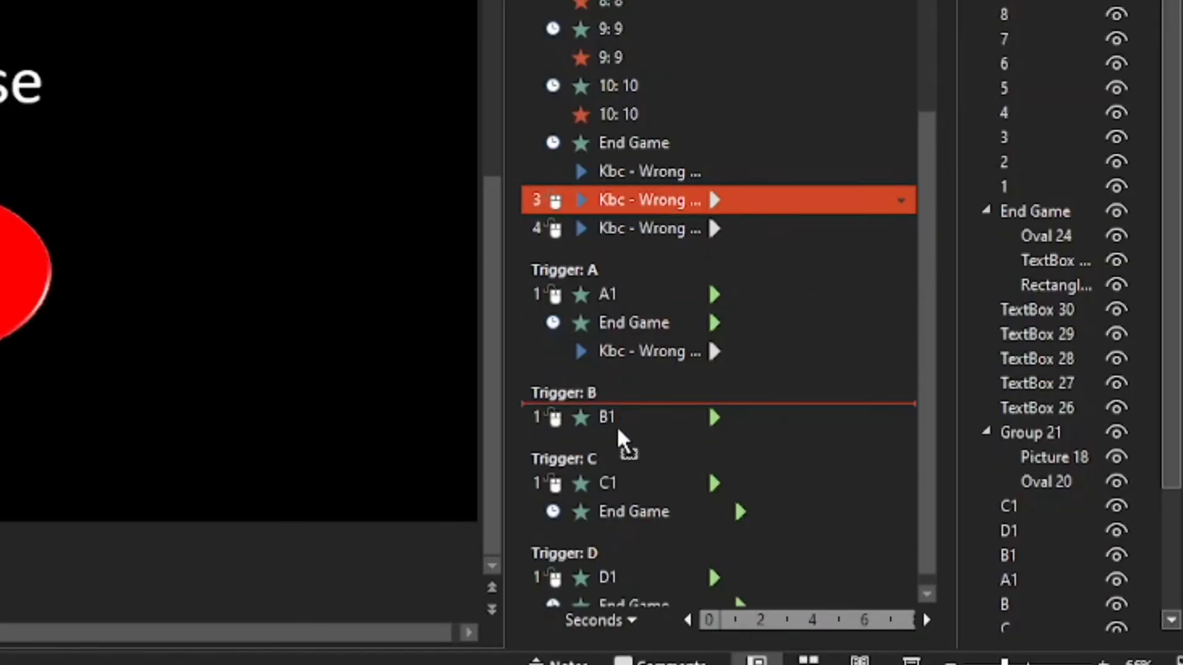
drag(613, 522, 611, 517)
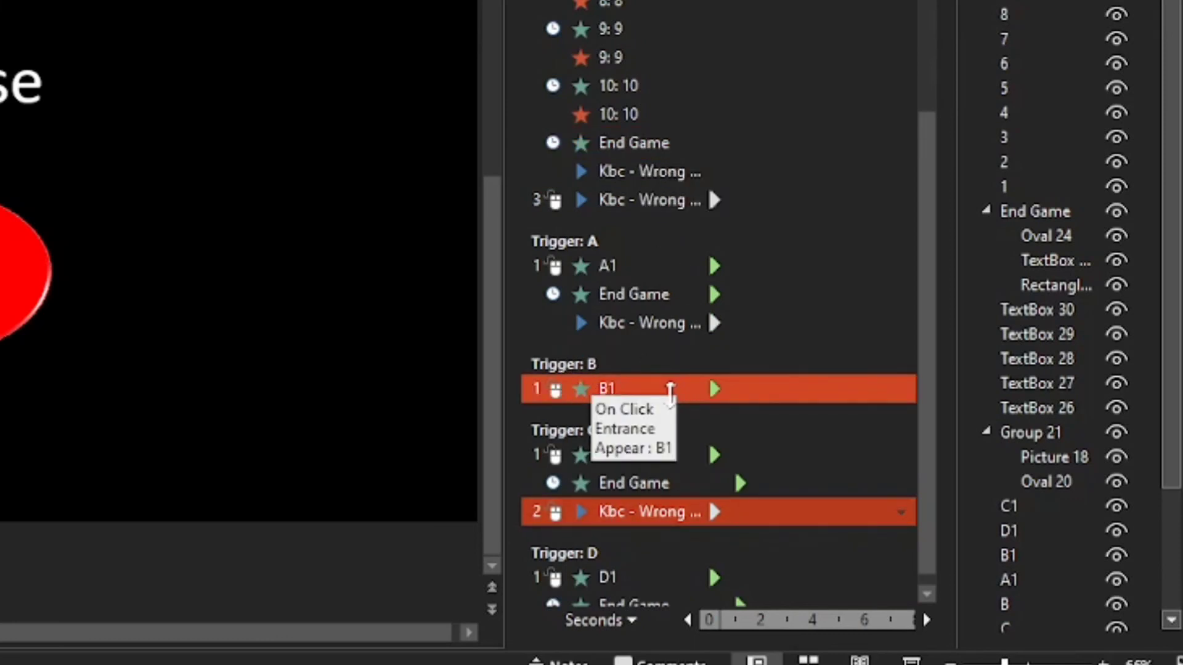
scroll(671, 397, down, 1)
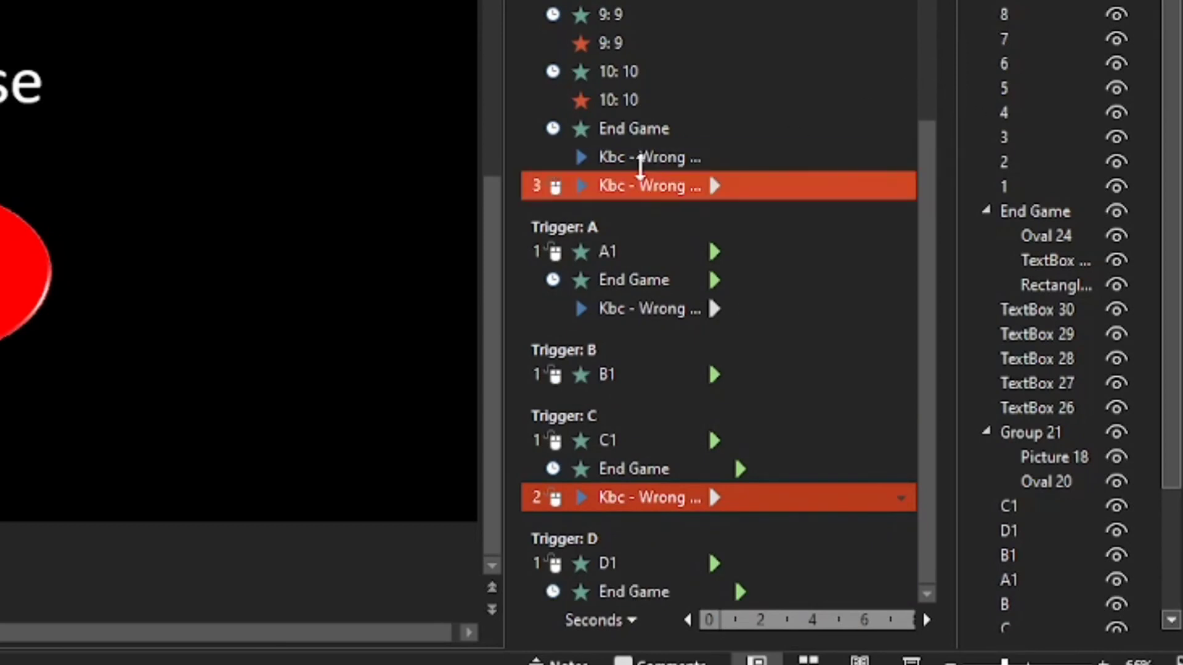
click(639, 160)
click(657, 187)
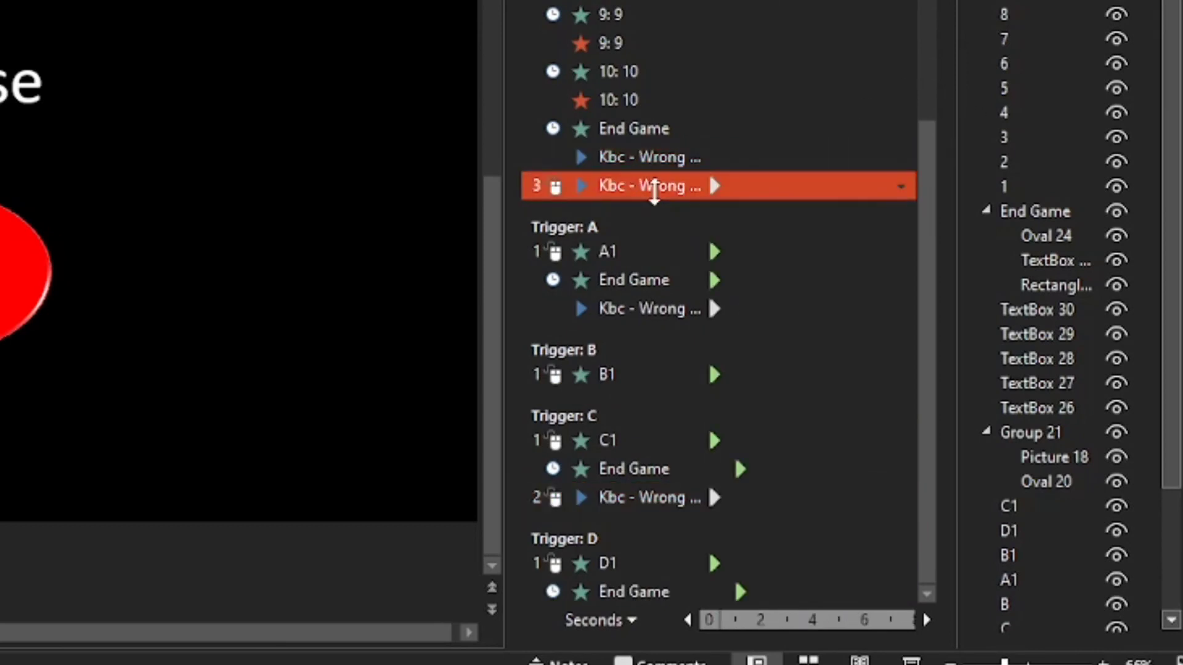
drag(654, 192, 598, 597)
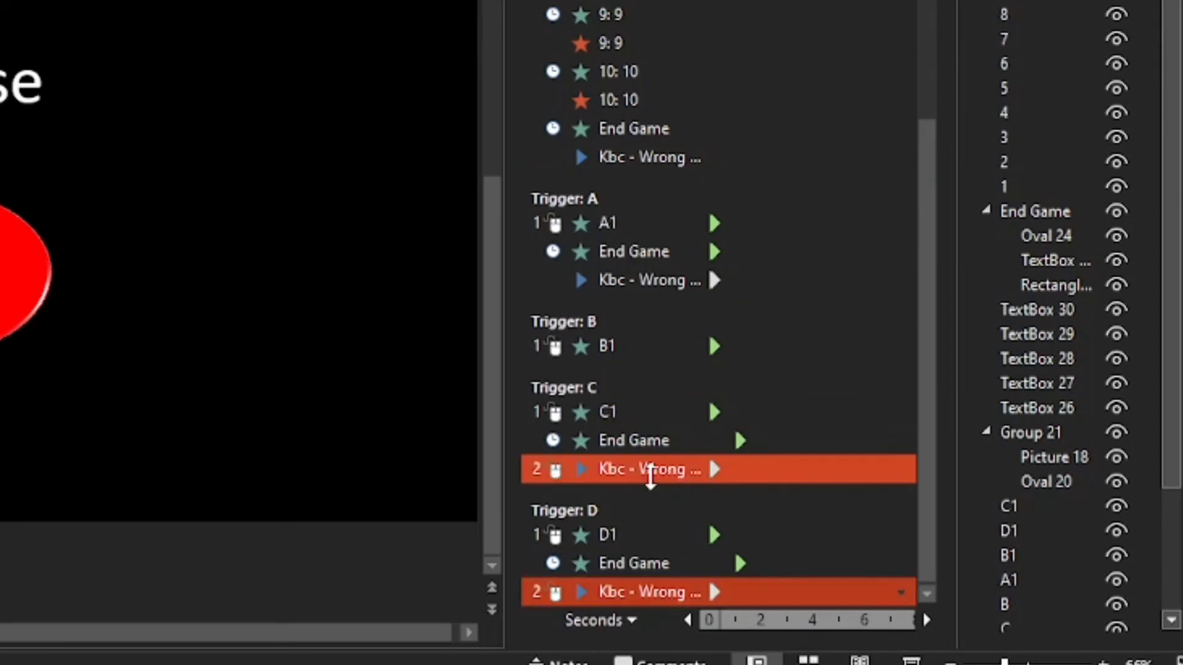
Step: Set the wrong-answer Play animations under Triggers C and D to start With Previous
right_click(650, 472)
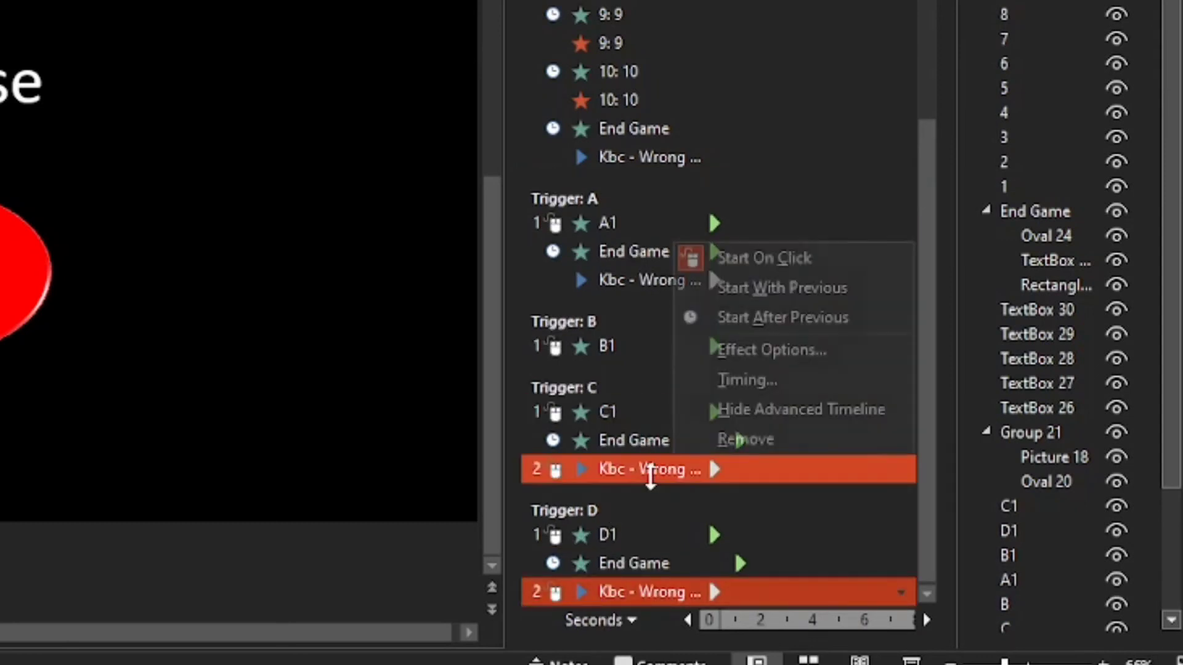
click(829, 288)
right_click(673, 589)
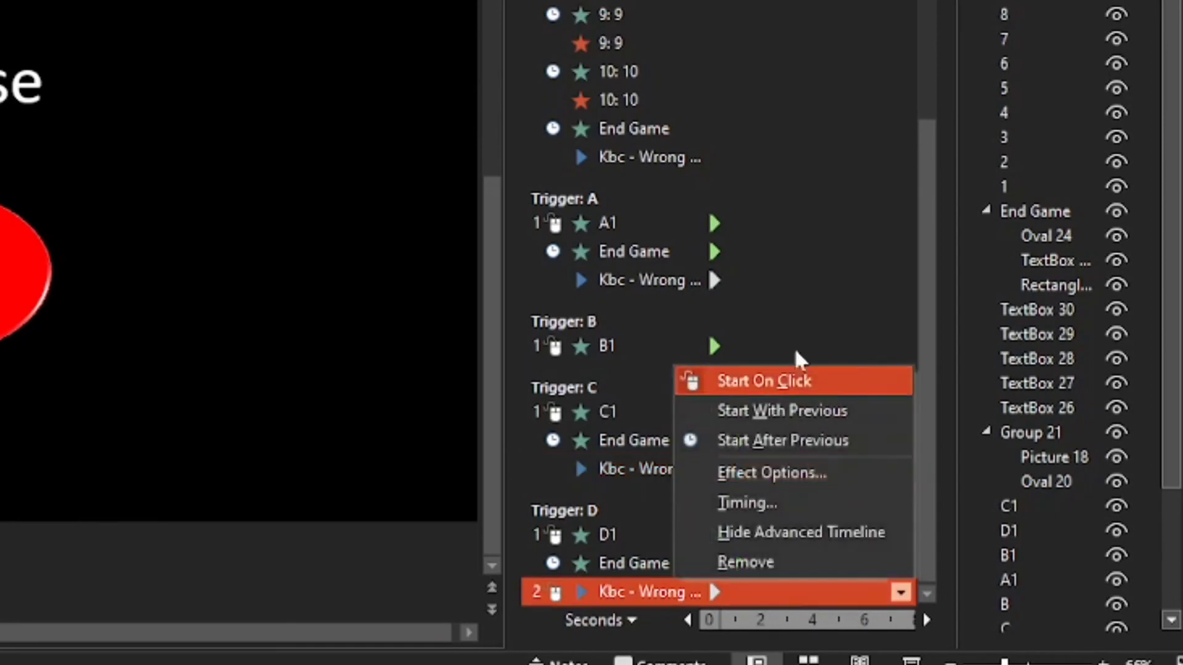
click(792, 413)
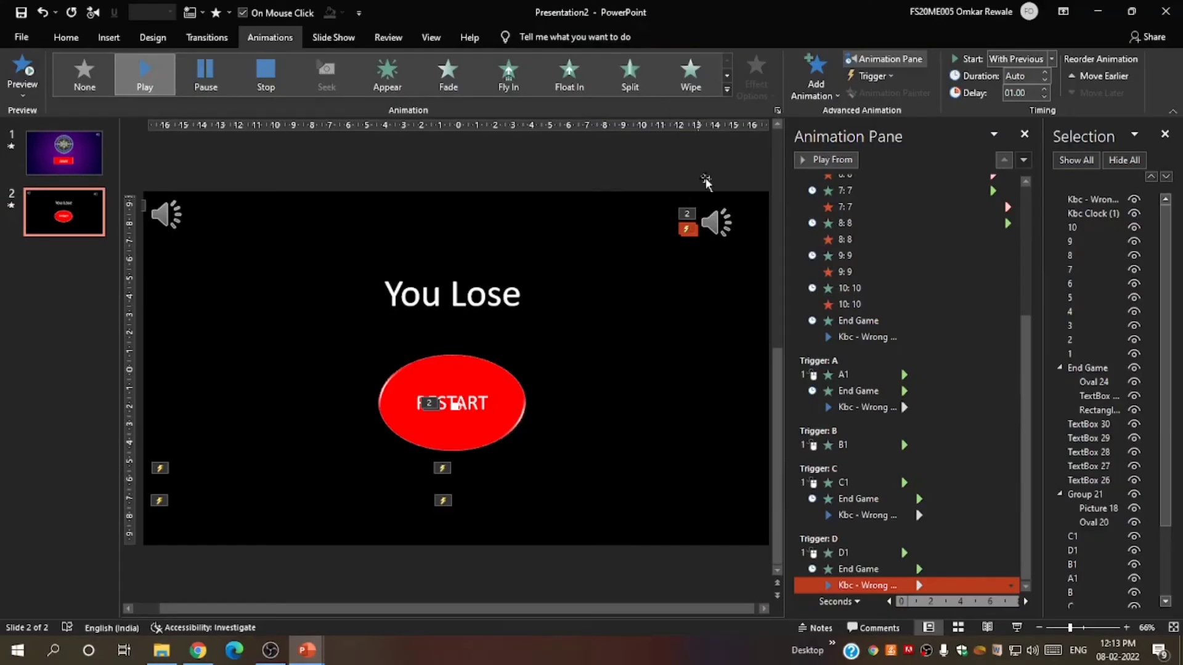
Step: Close the Animation Pane and hide the clock and wrong-answer sound icons during the slide show
click(705, 179)
click(1029, 137)
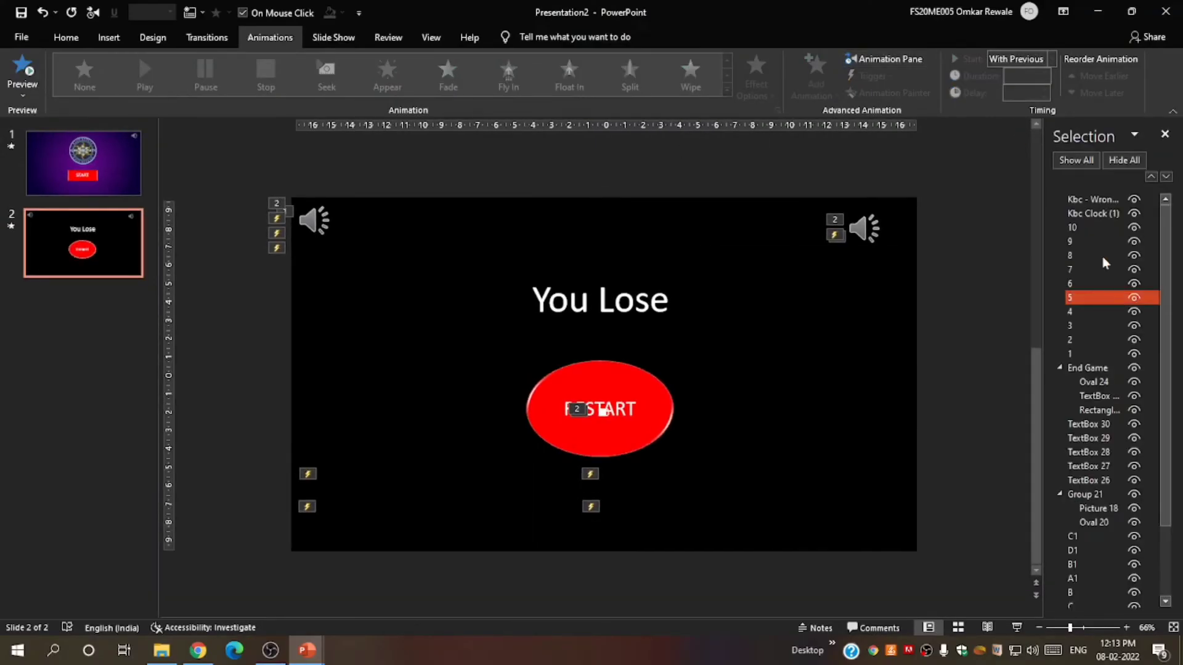
click(314, 218)
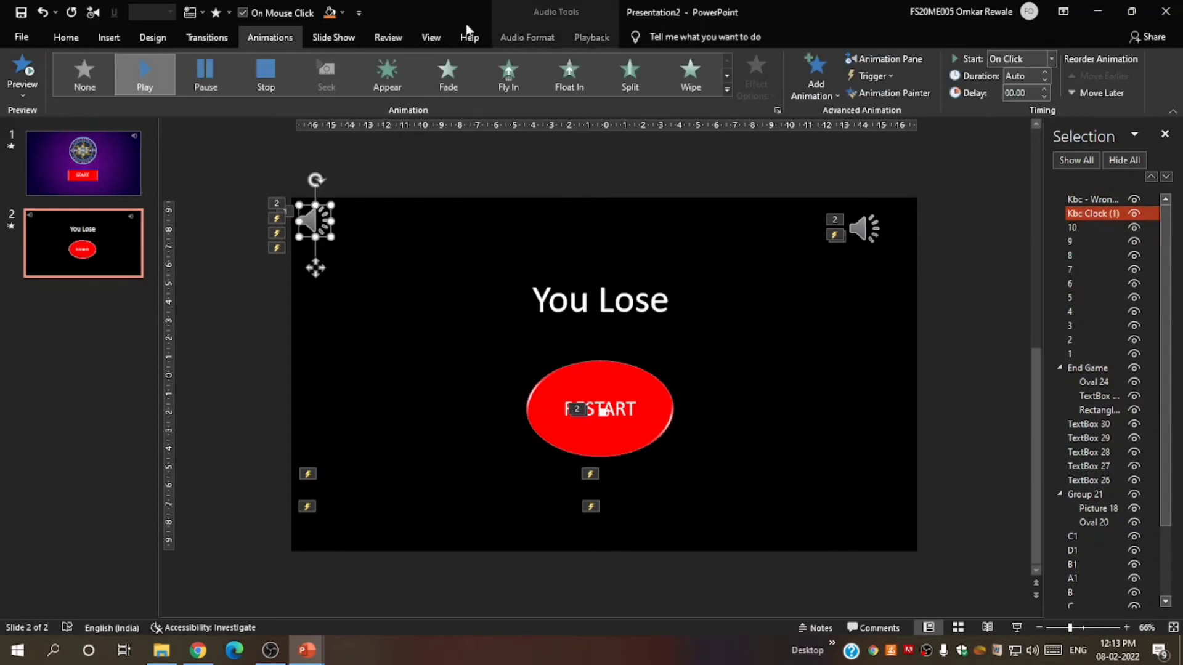
click(591, 38)
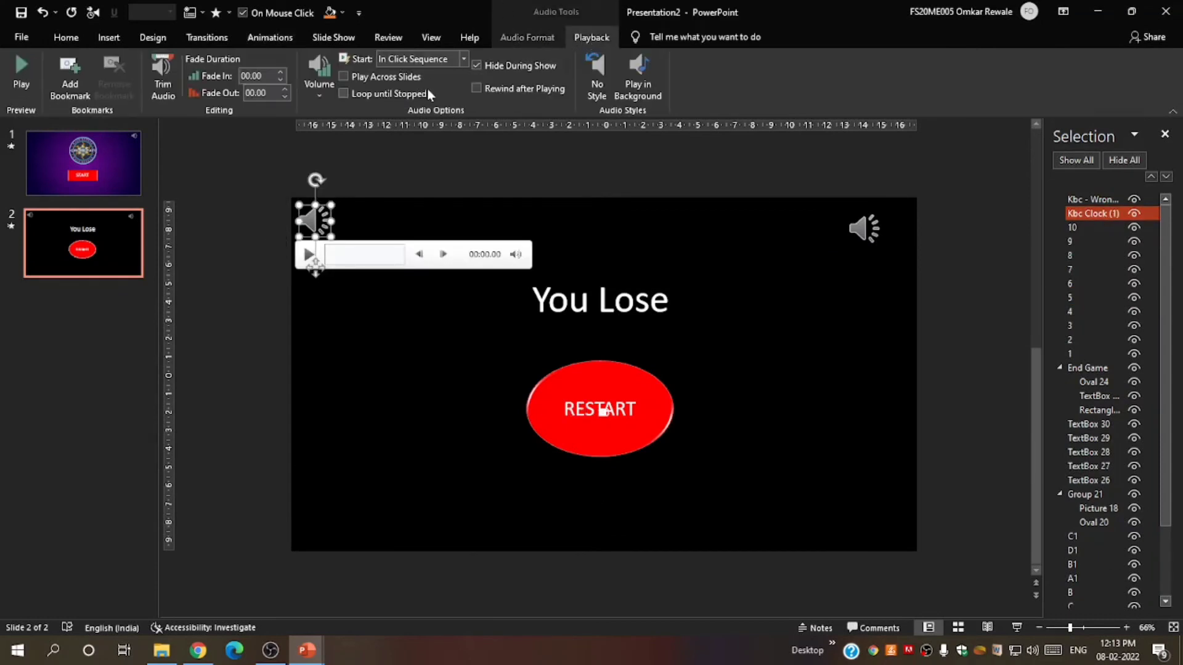
click(866, 237)
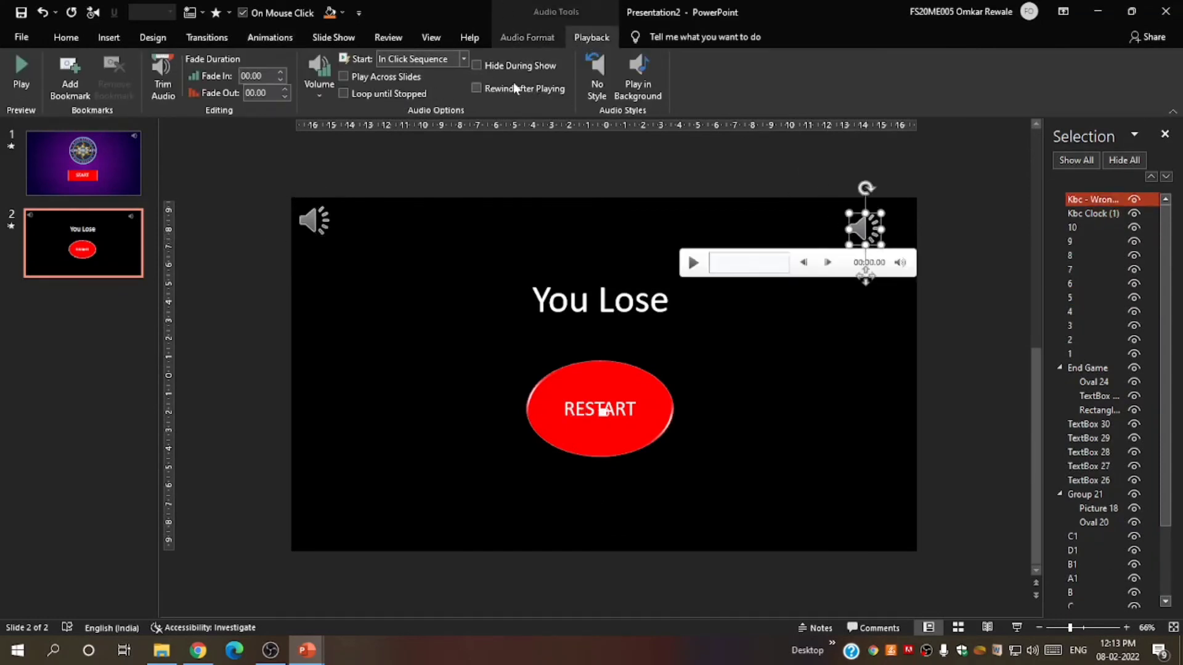
click(483, 142)
Step: Close the Selection pane and bring the End Game group on slide 2 to the front
click(56, 161)
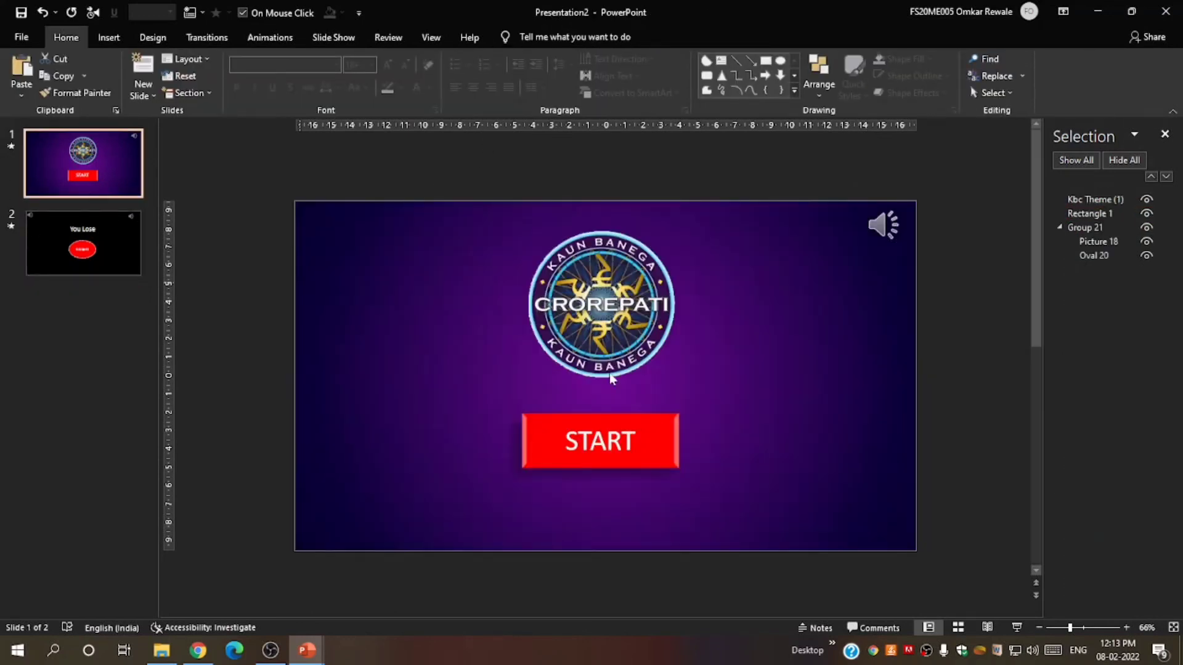
click(1164, 134)
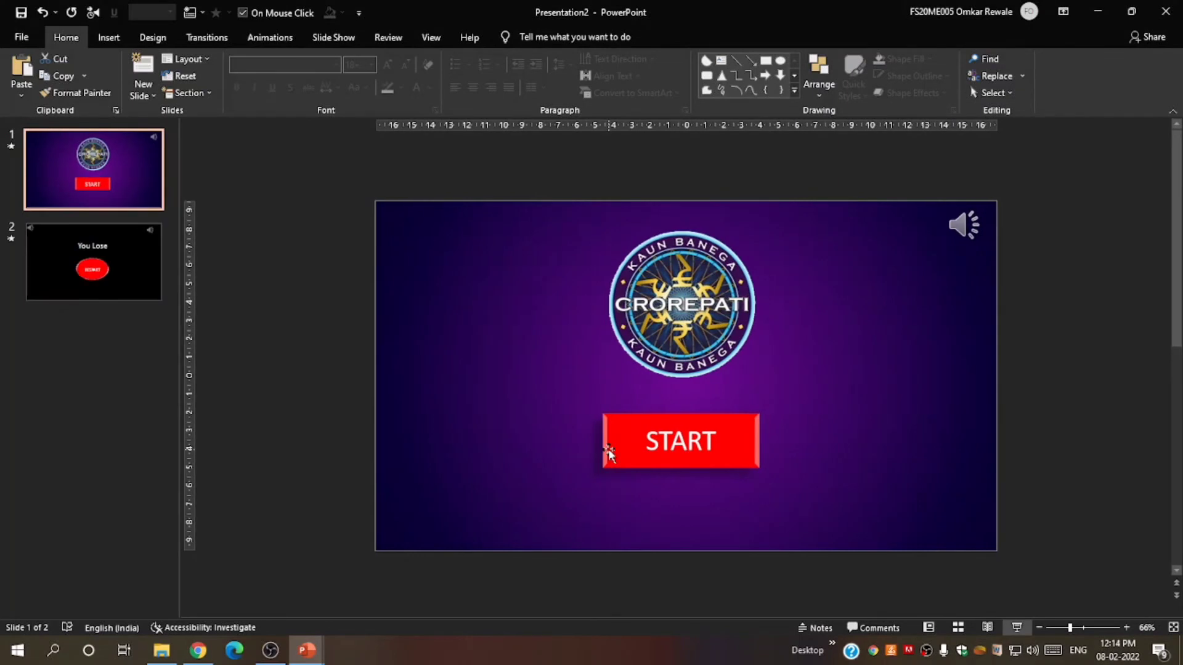
click(49, 233)
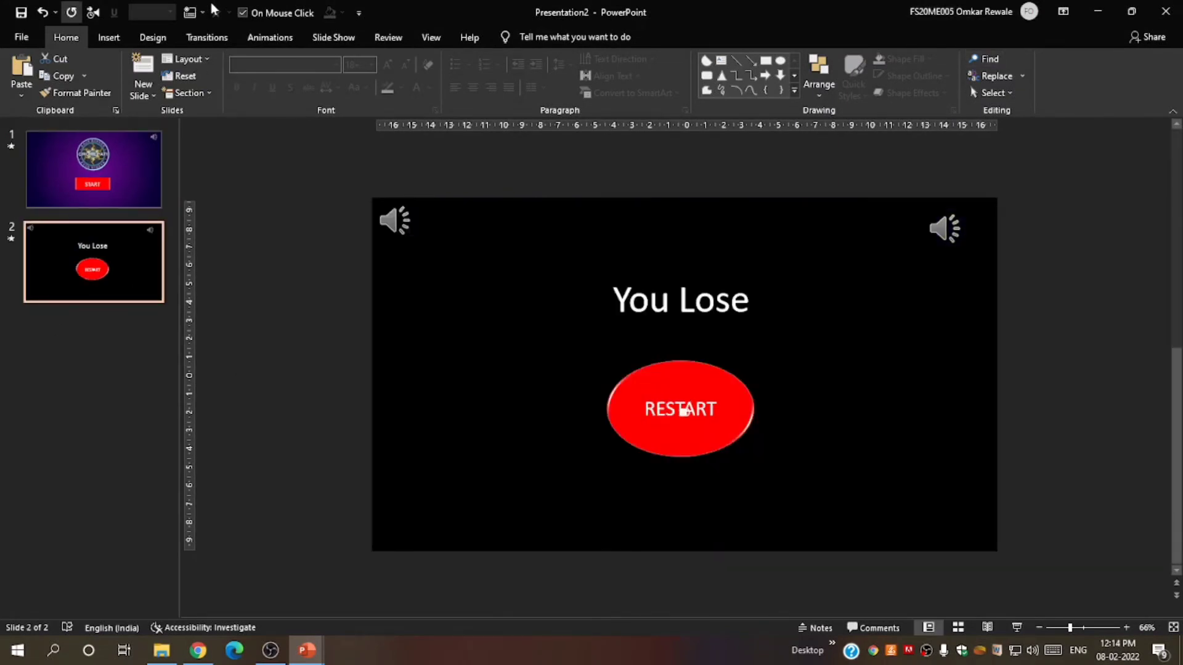
click(888, 275)
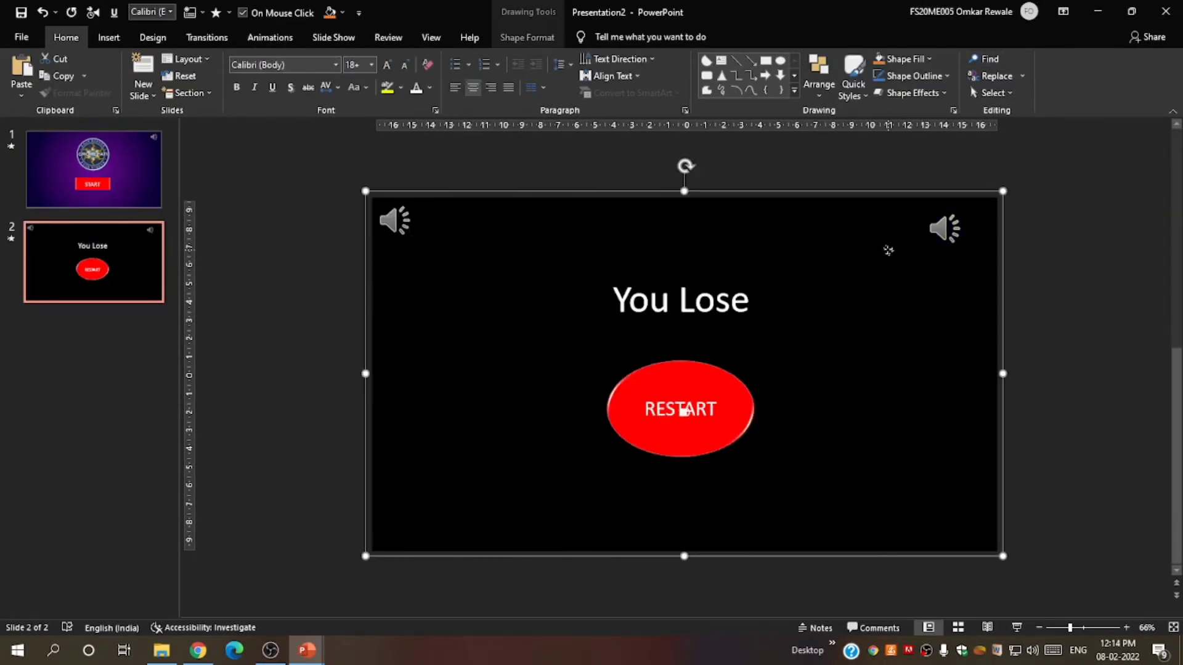
right_click(888, 254)
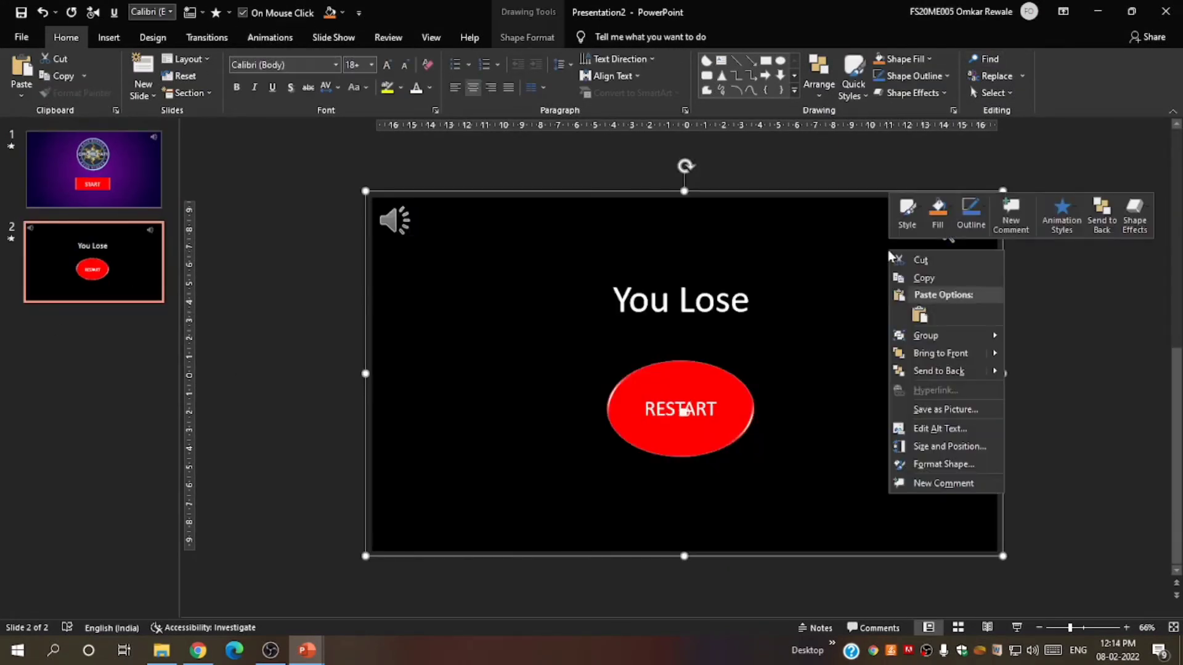
click(955, 358)
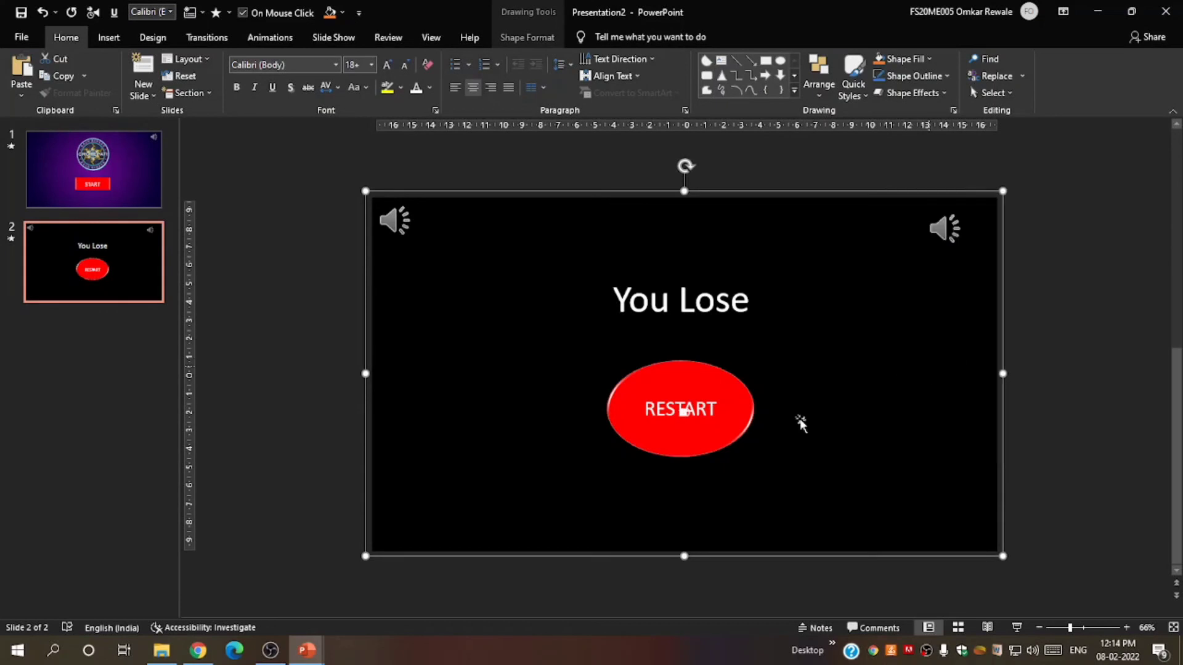
click(1030, 308)
click(69, 154)
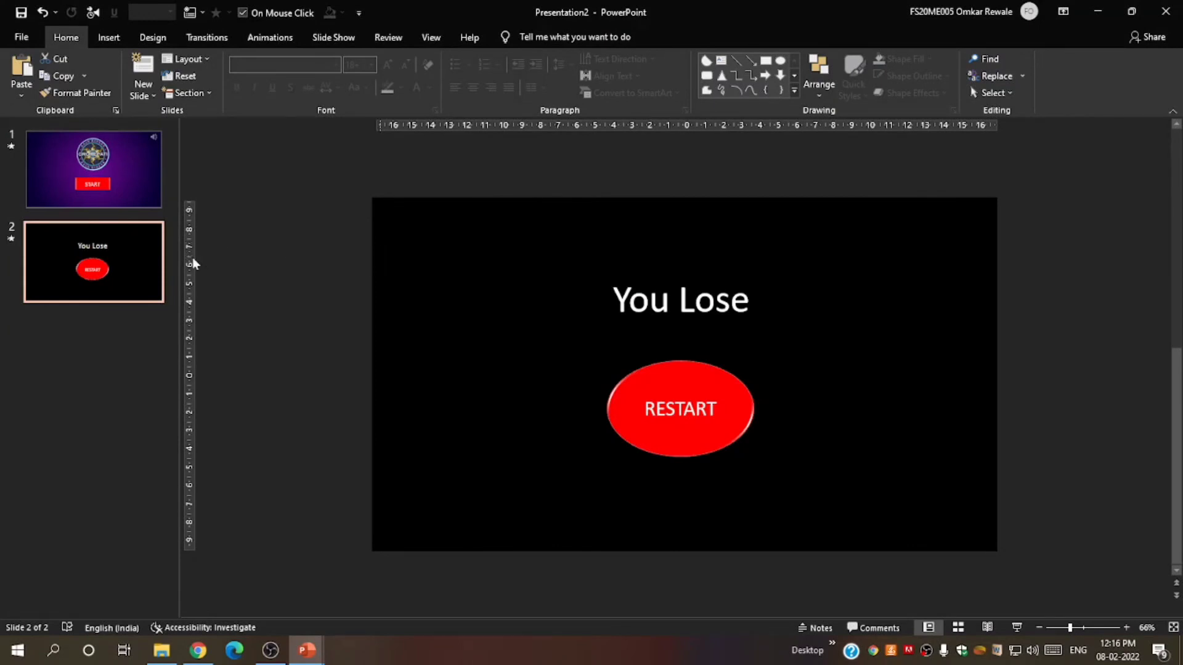
Step: Set the Kbc Clock (1) Play animation on slide 2 to start With Previous
click(440, 269)
click(992, 92)
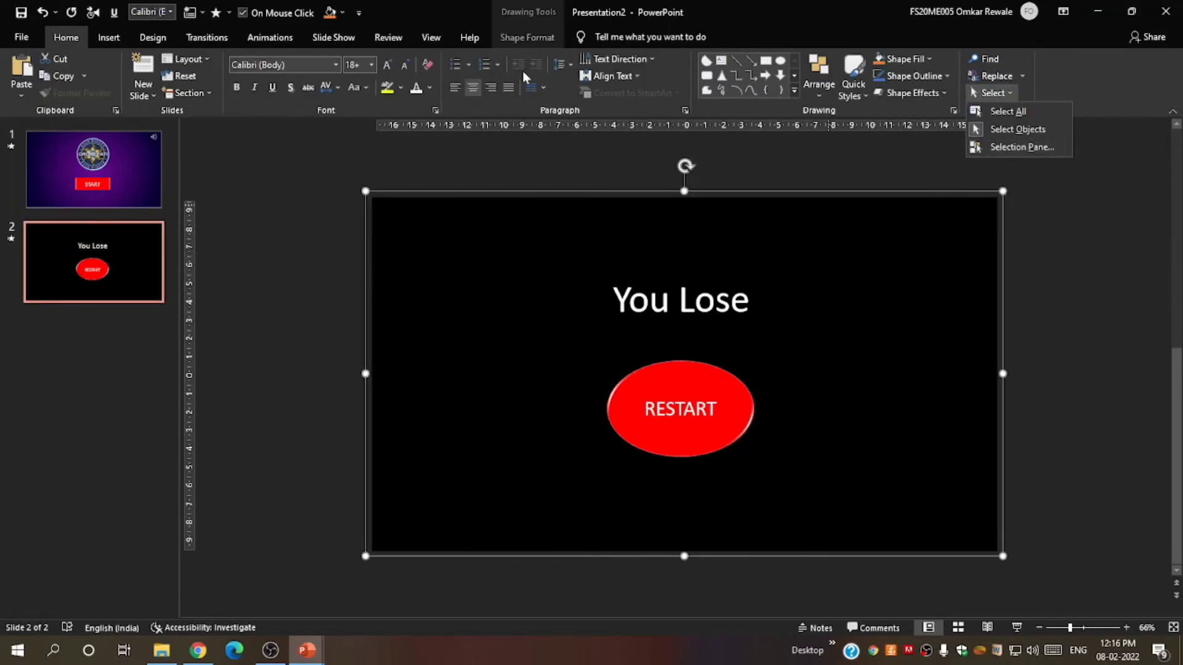
click(974, 150)
click(270, 37)
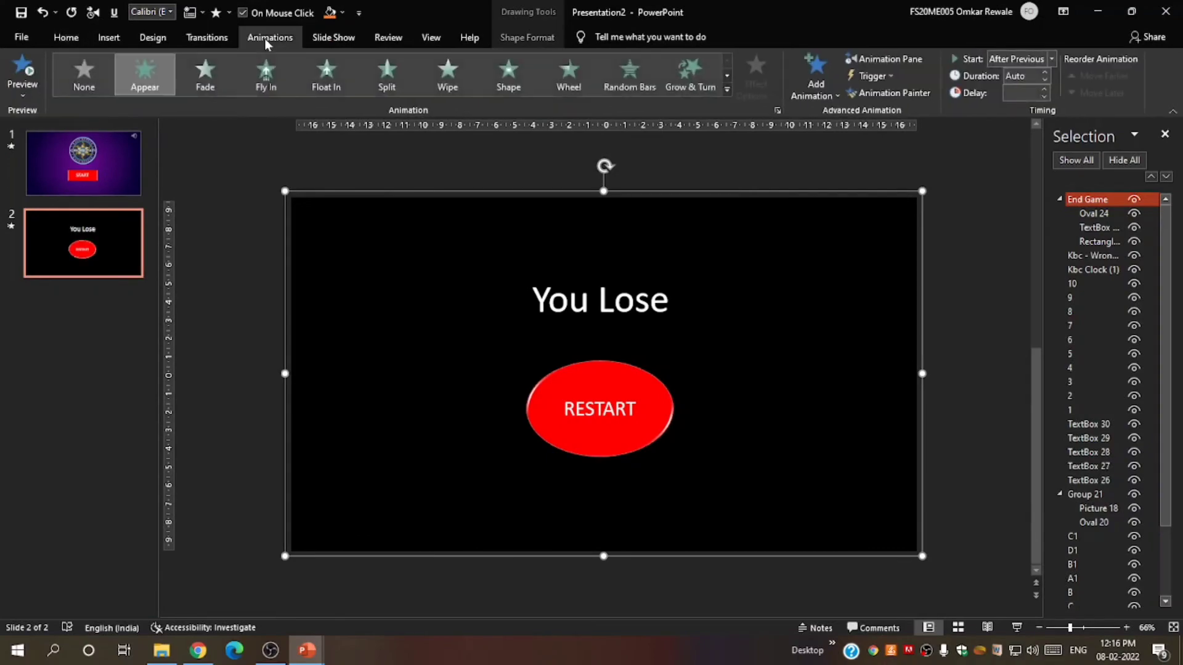
click(868, 65)
click(907, 281)
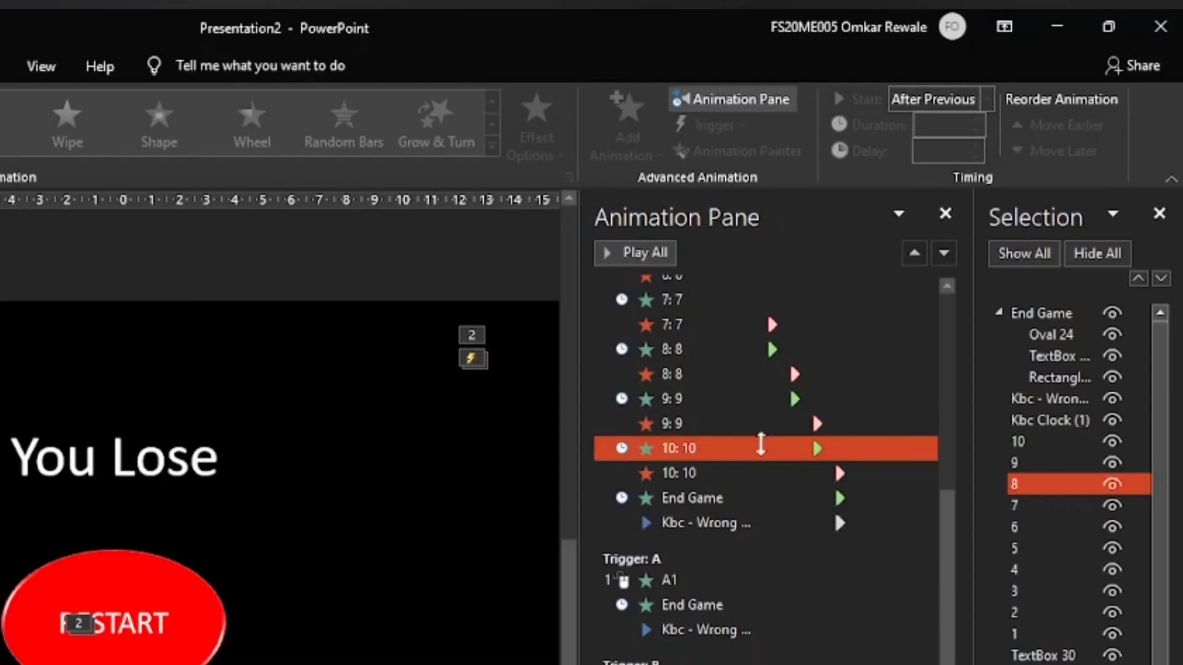
scroll(761, 444, up, 4)
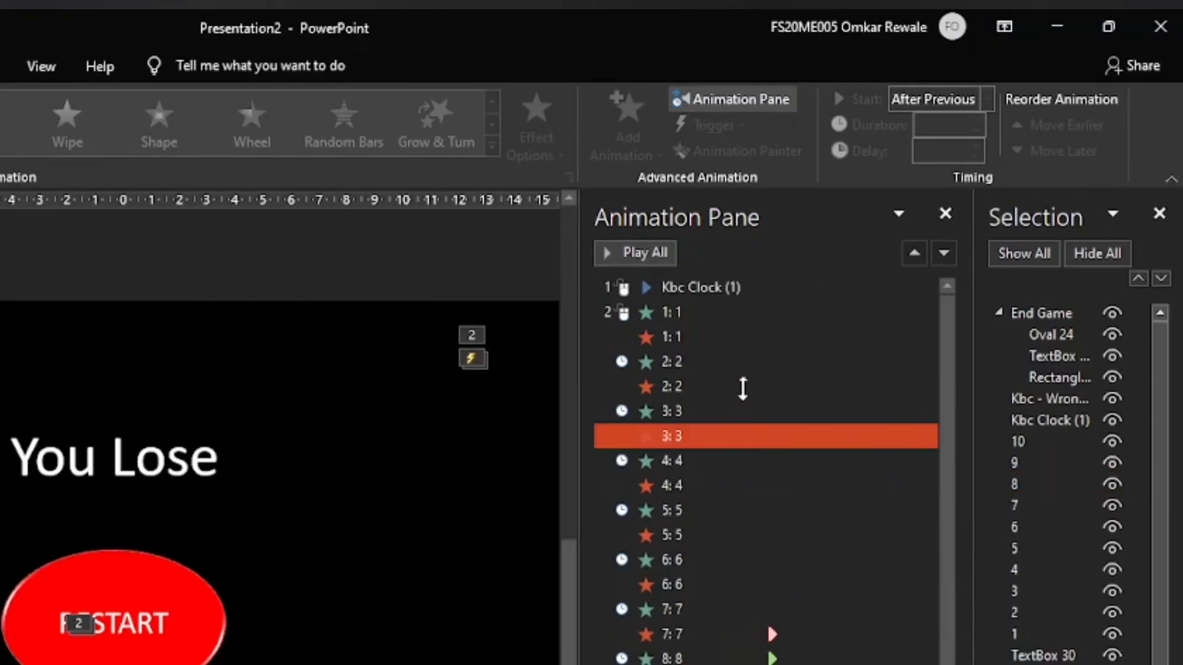
click(756, 287)
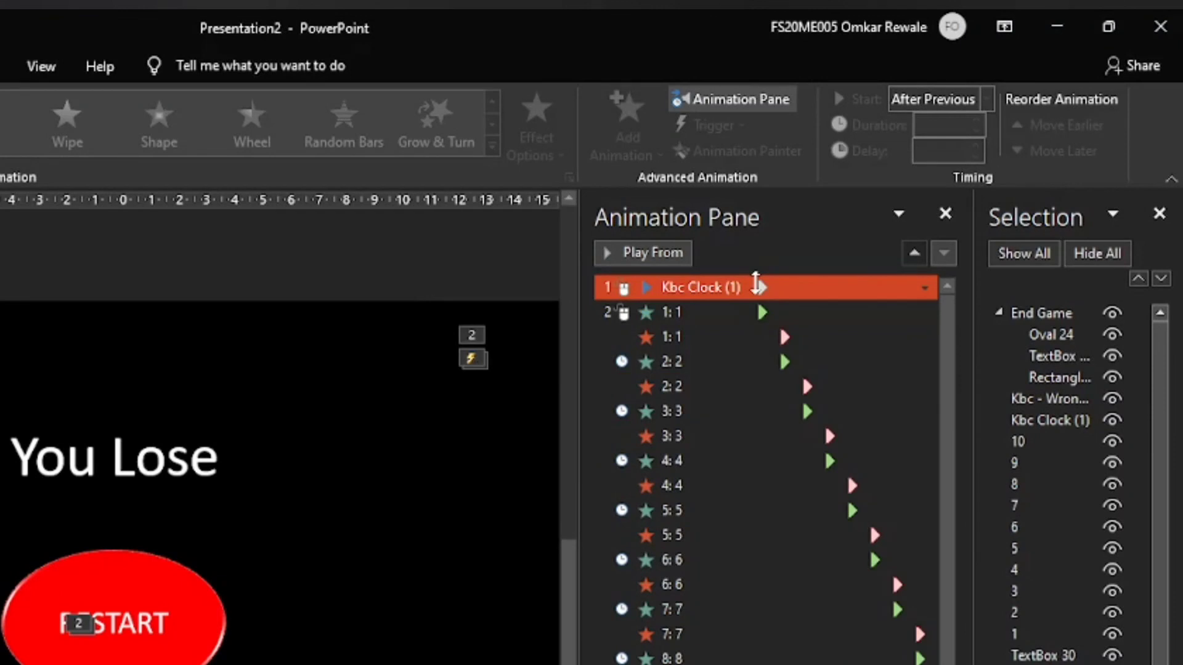
click(988, 100)
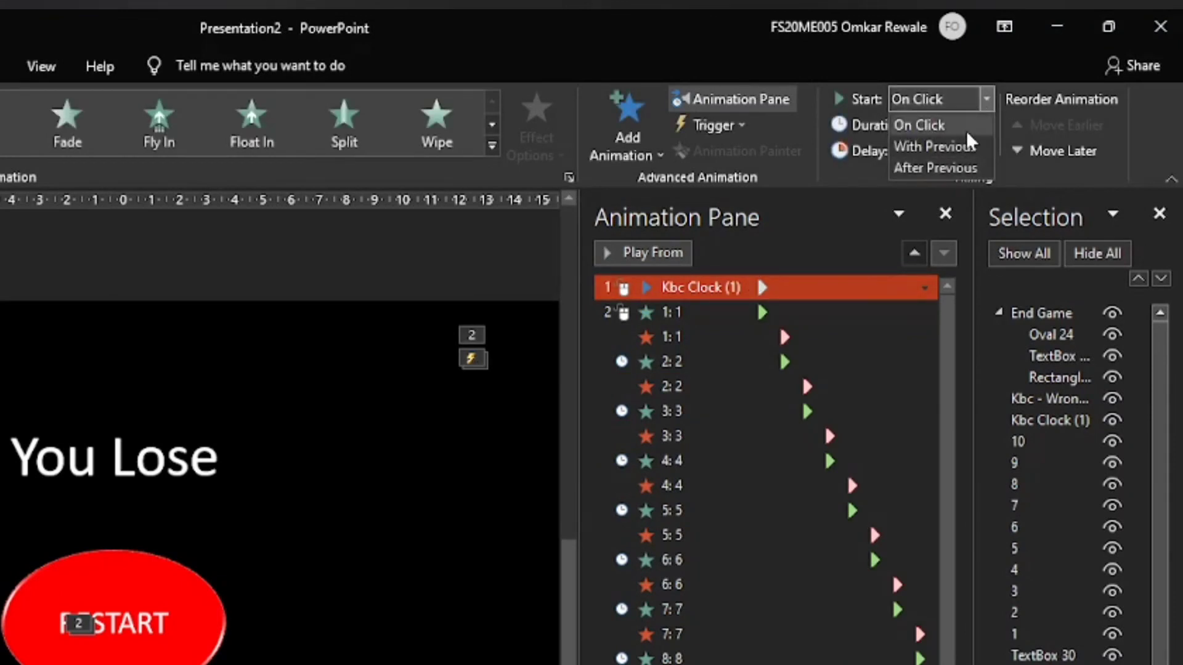
click(934, 147)
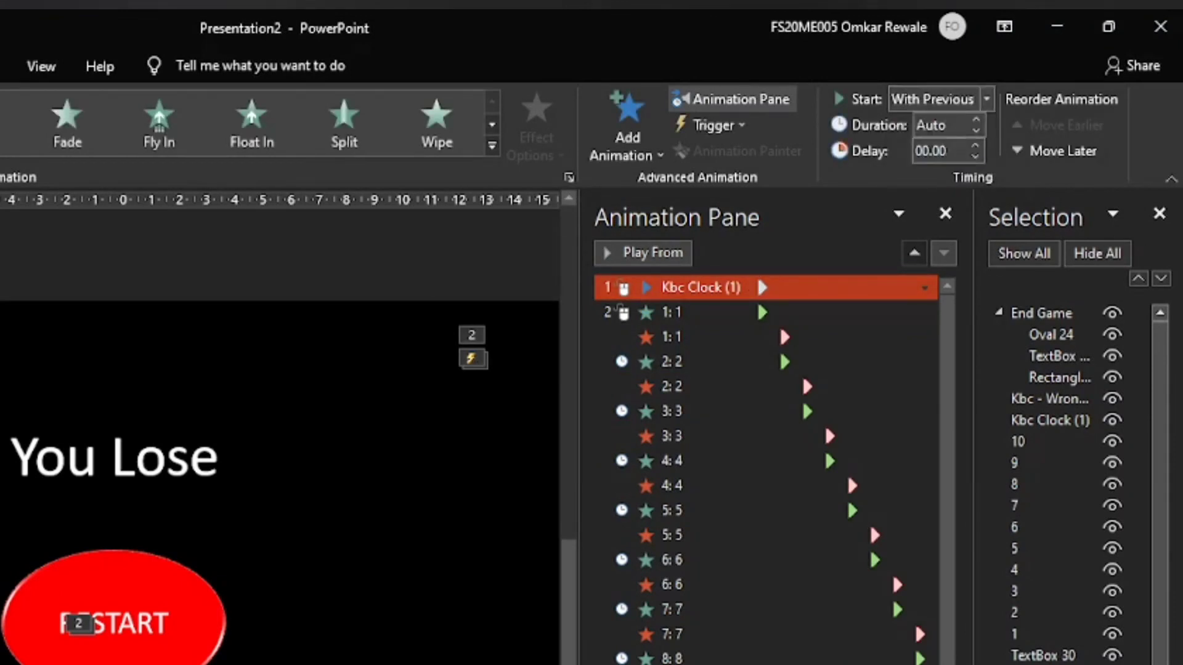
click(499, 257)
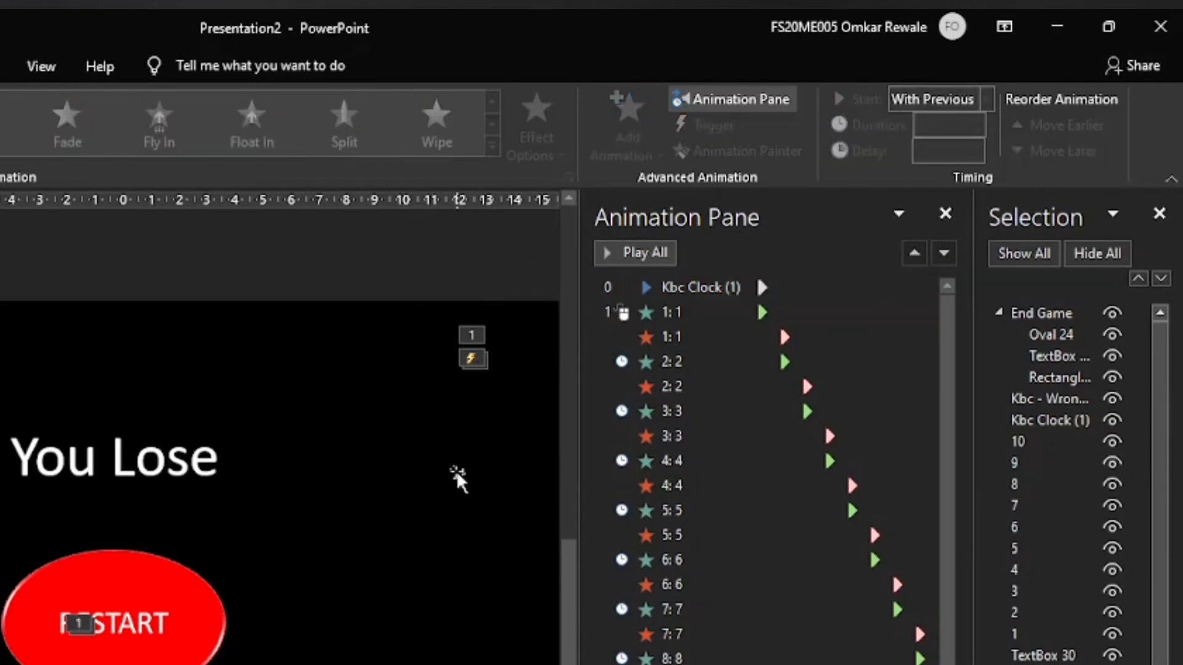
click(943, 213)
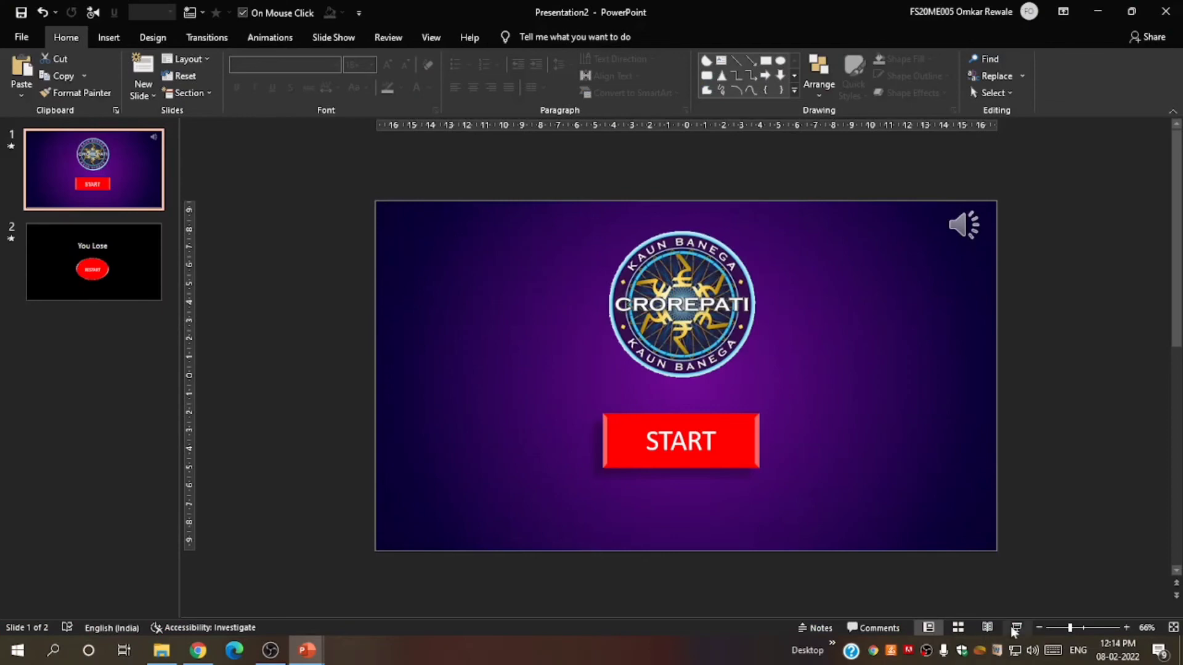
Step: Run the slide show from the title slide and start the game to test the question slide
click(1014, 627)
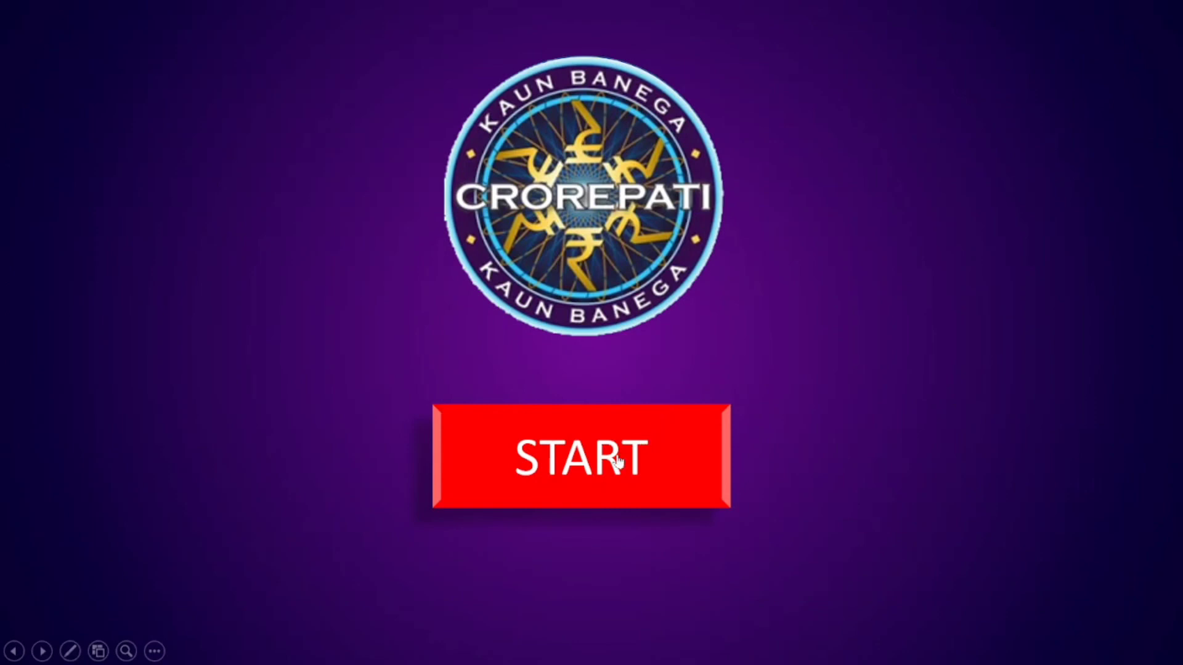
click(577, 466)
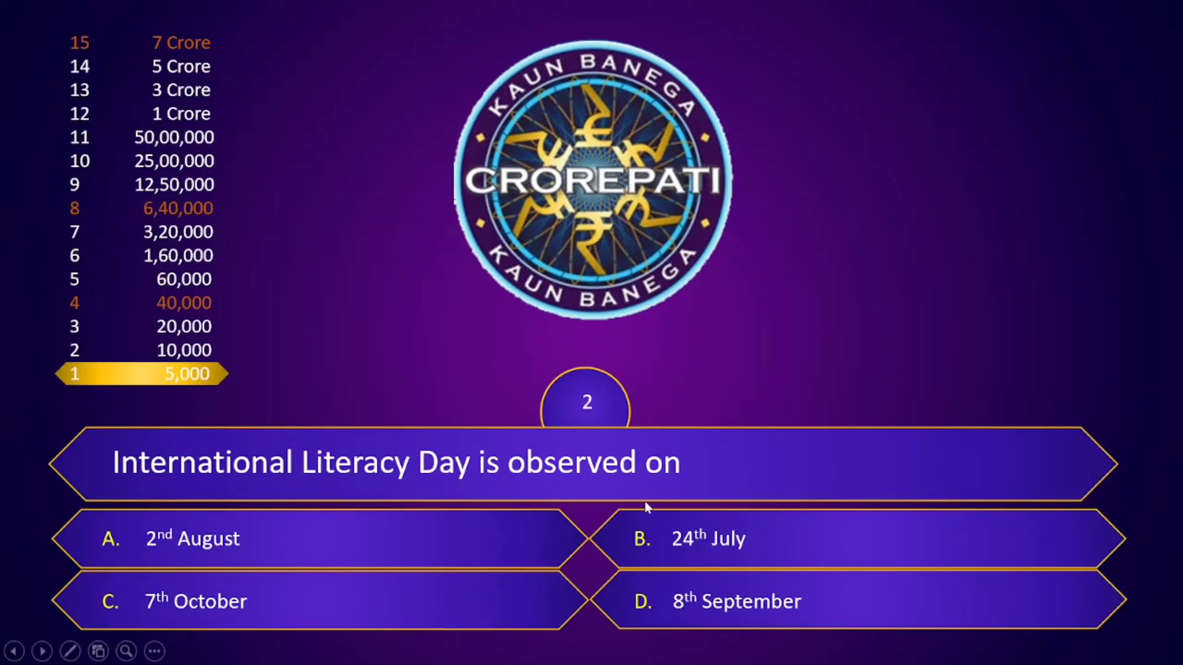